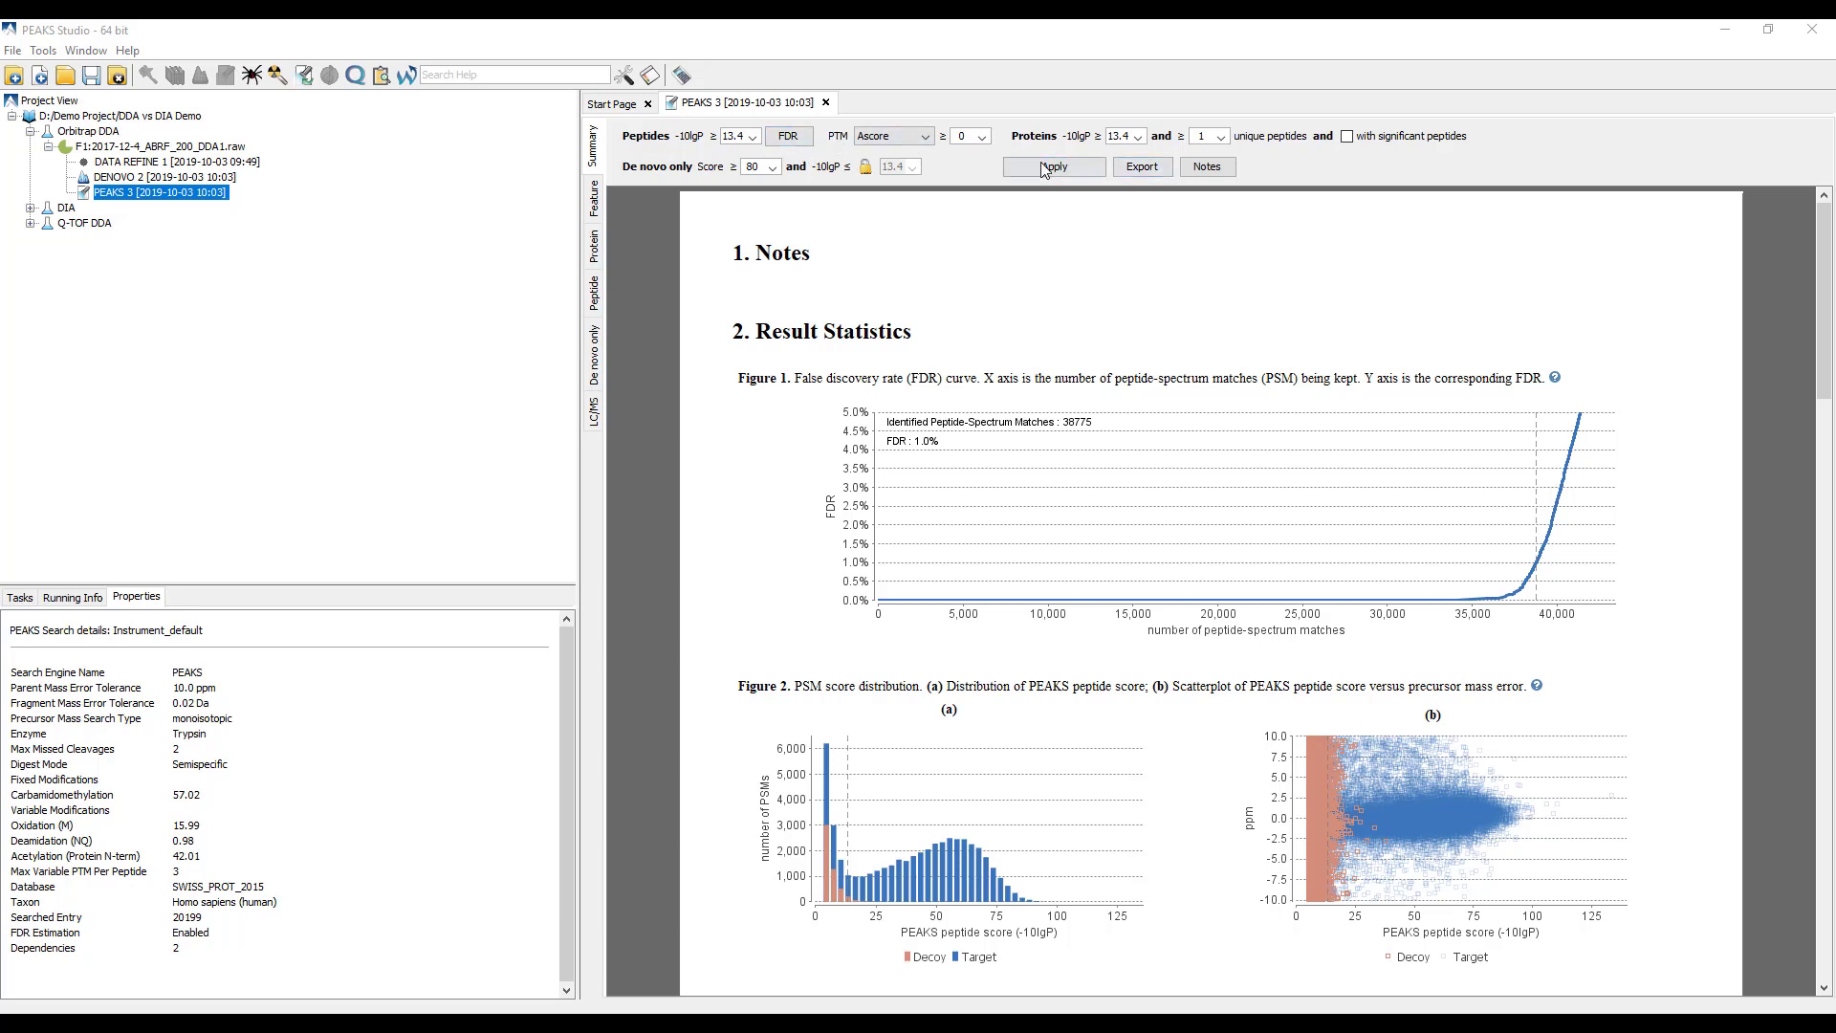
Step: Open the spectral library export options for the PEAKS 3 search result
click(1121, 172)
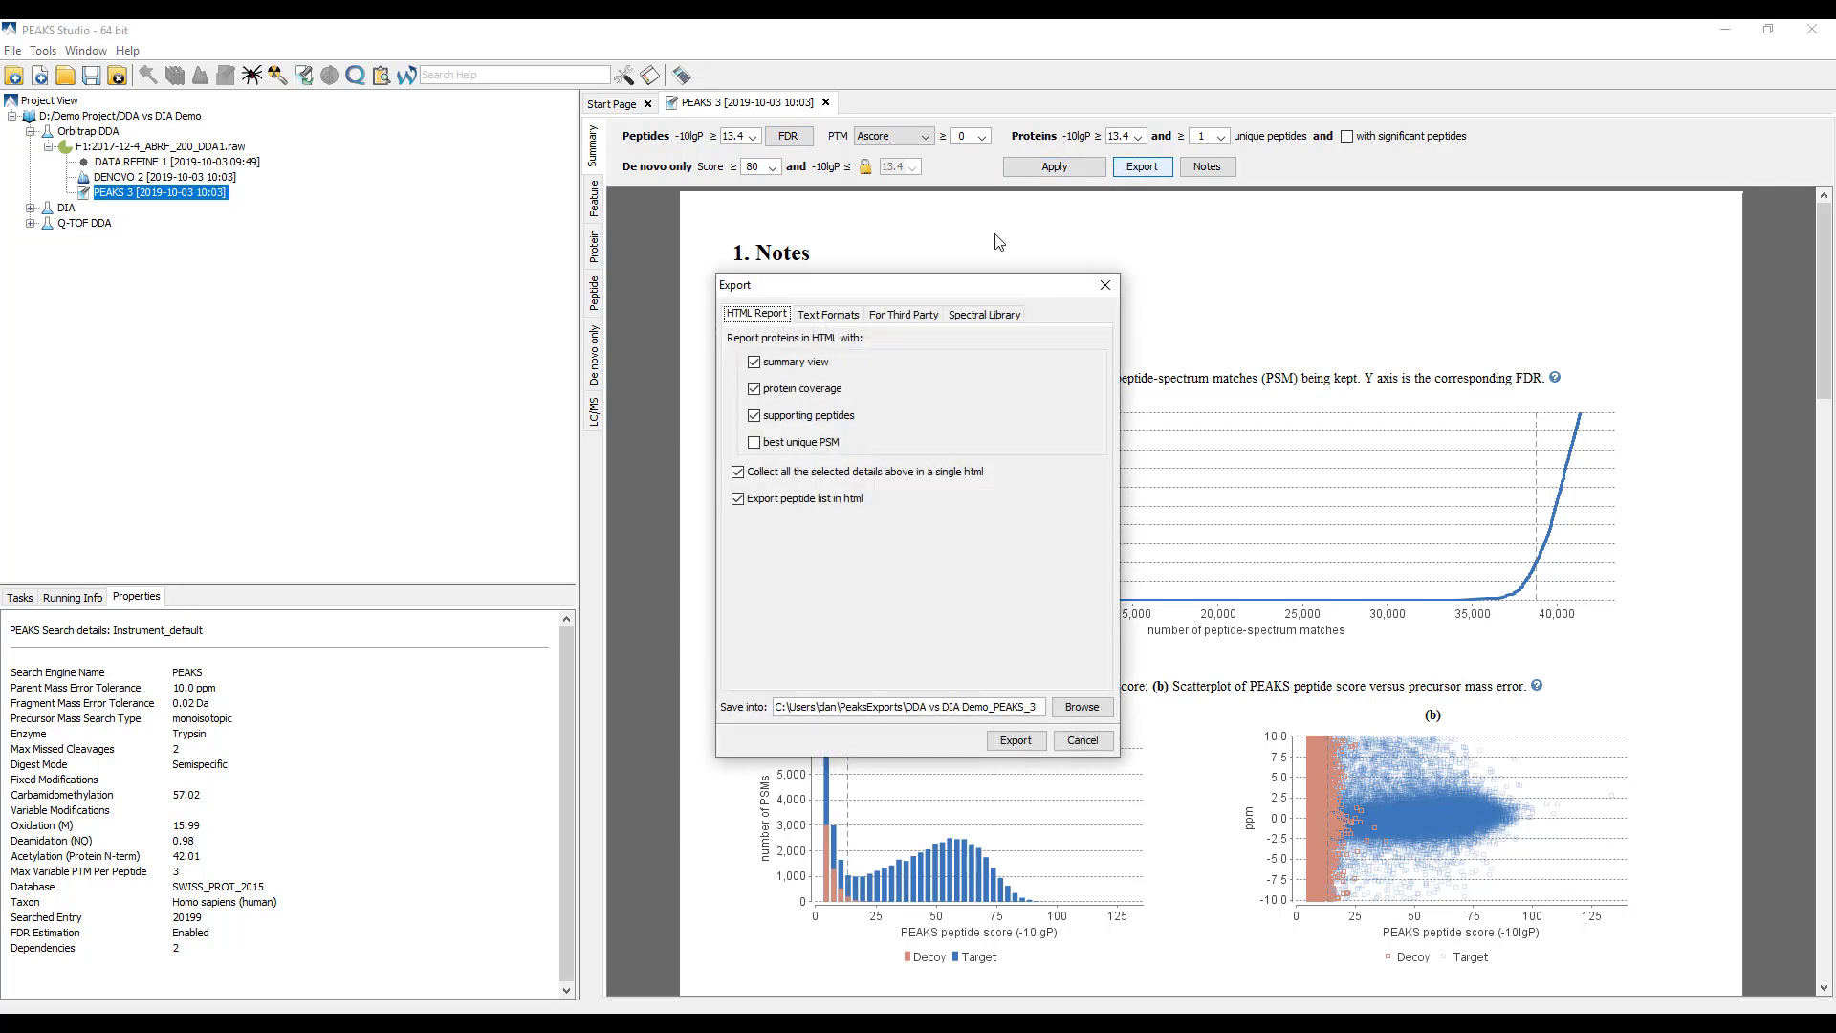
click(975, 316)
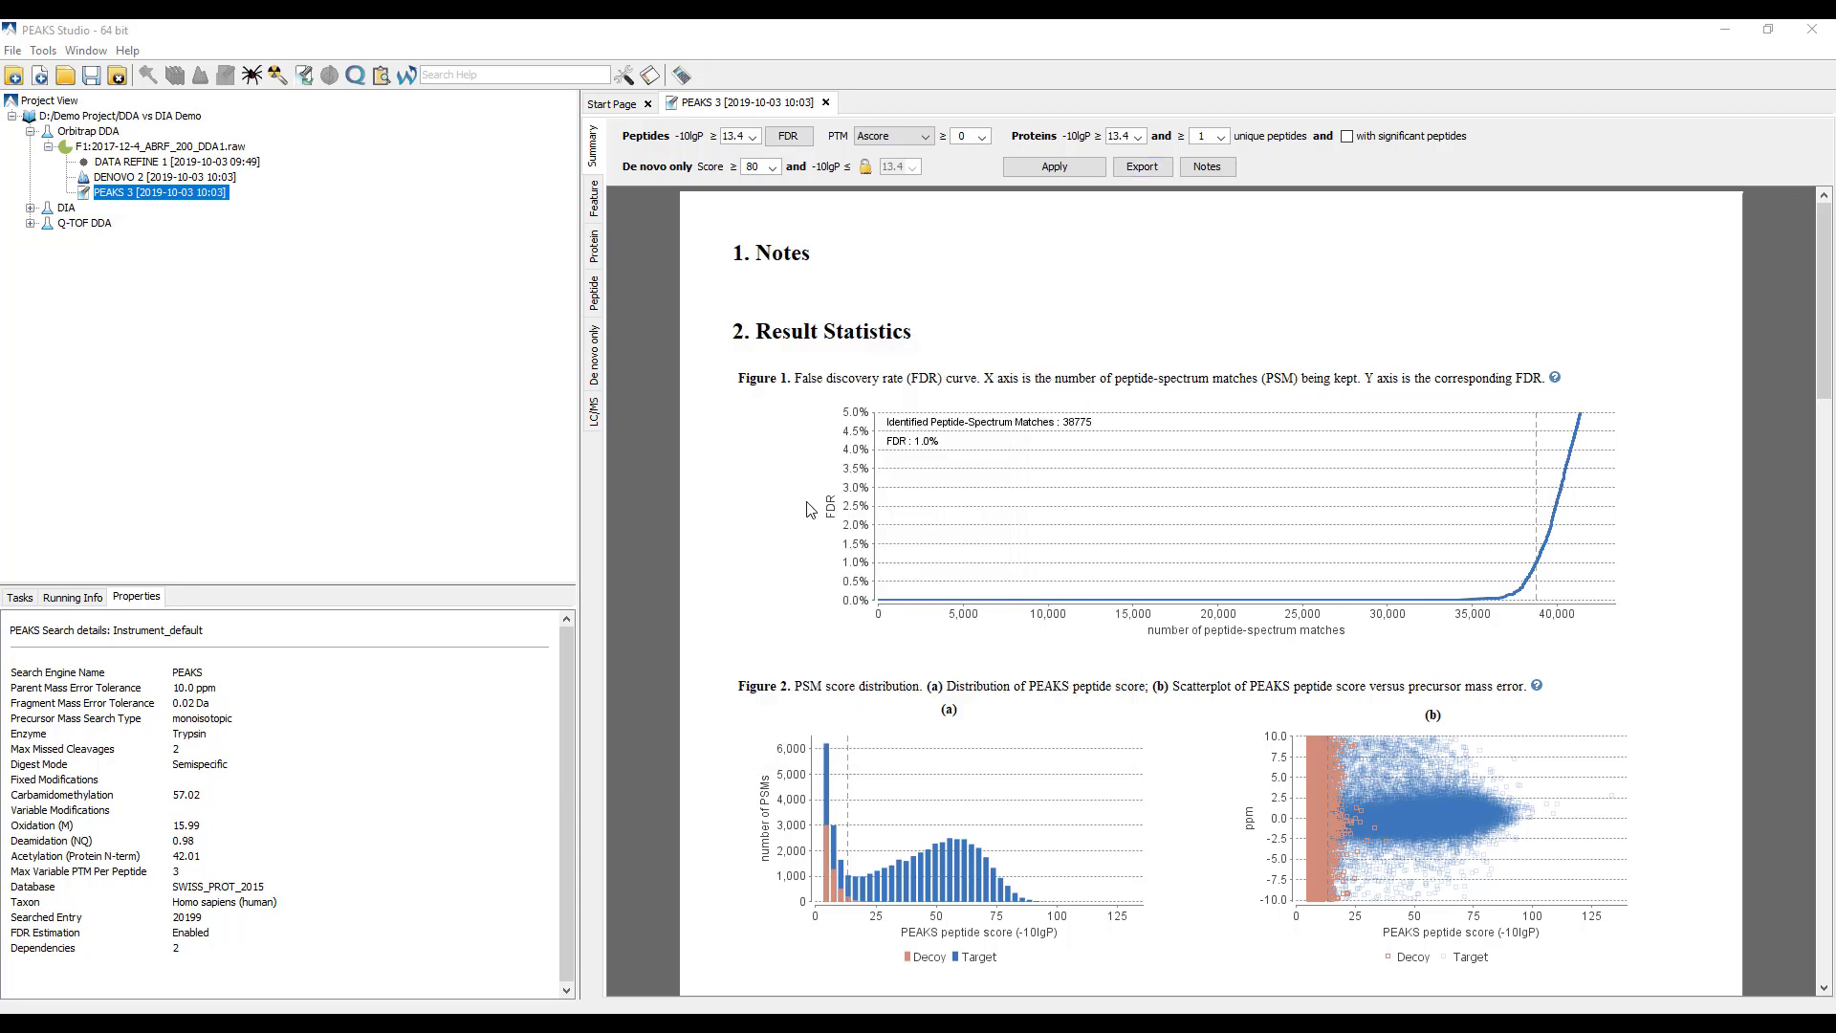
Step: Start a new project and add the data file 10222015_ABRF3_1000ng_68X.mzML to Sample 1
click(12, 50)
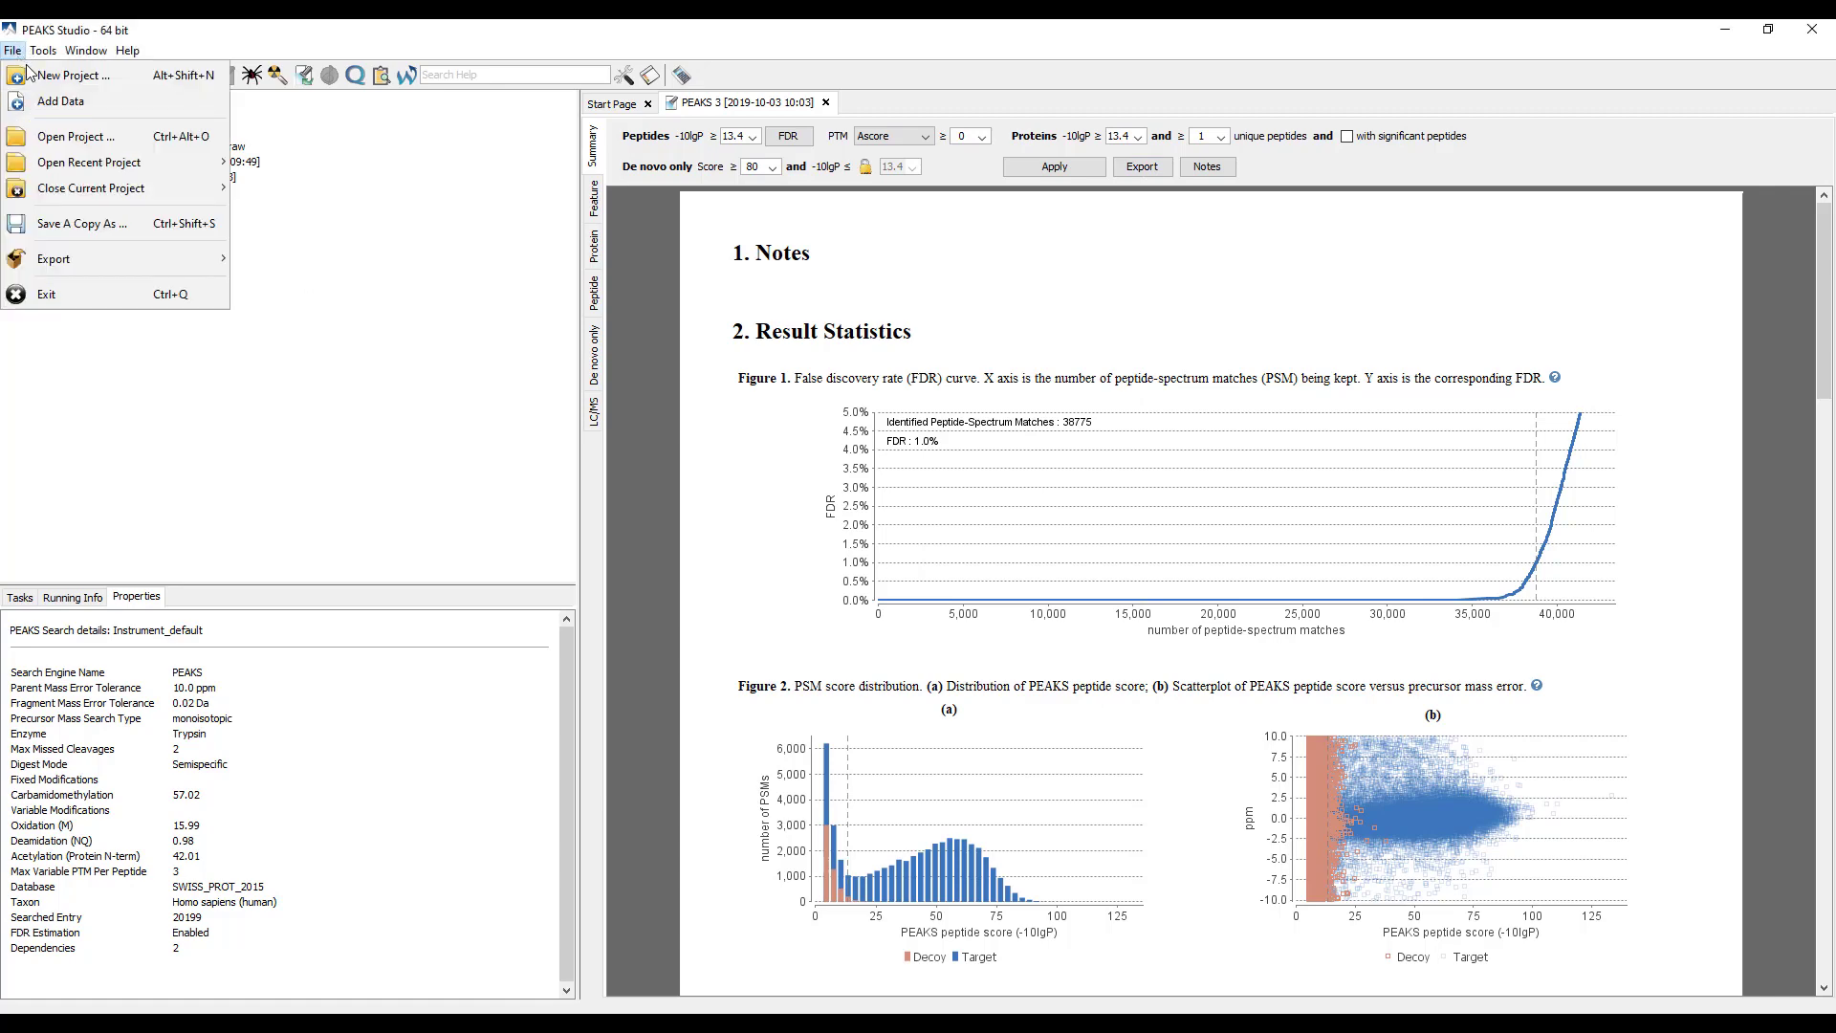
key(Return)
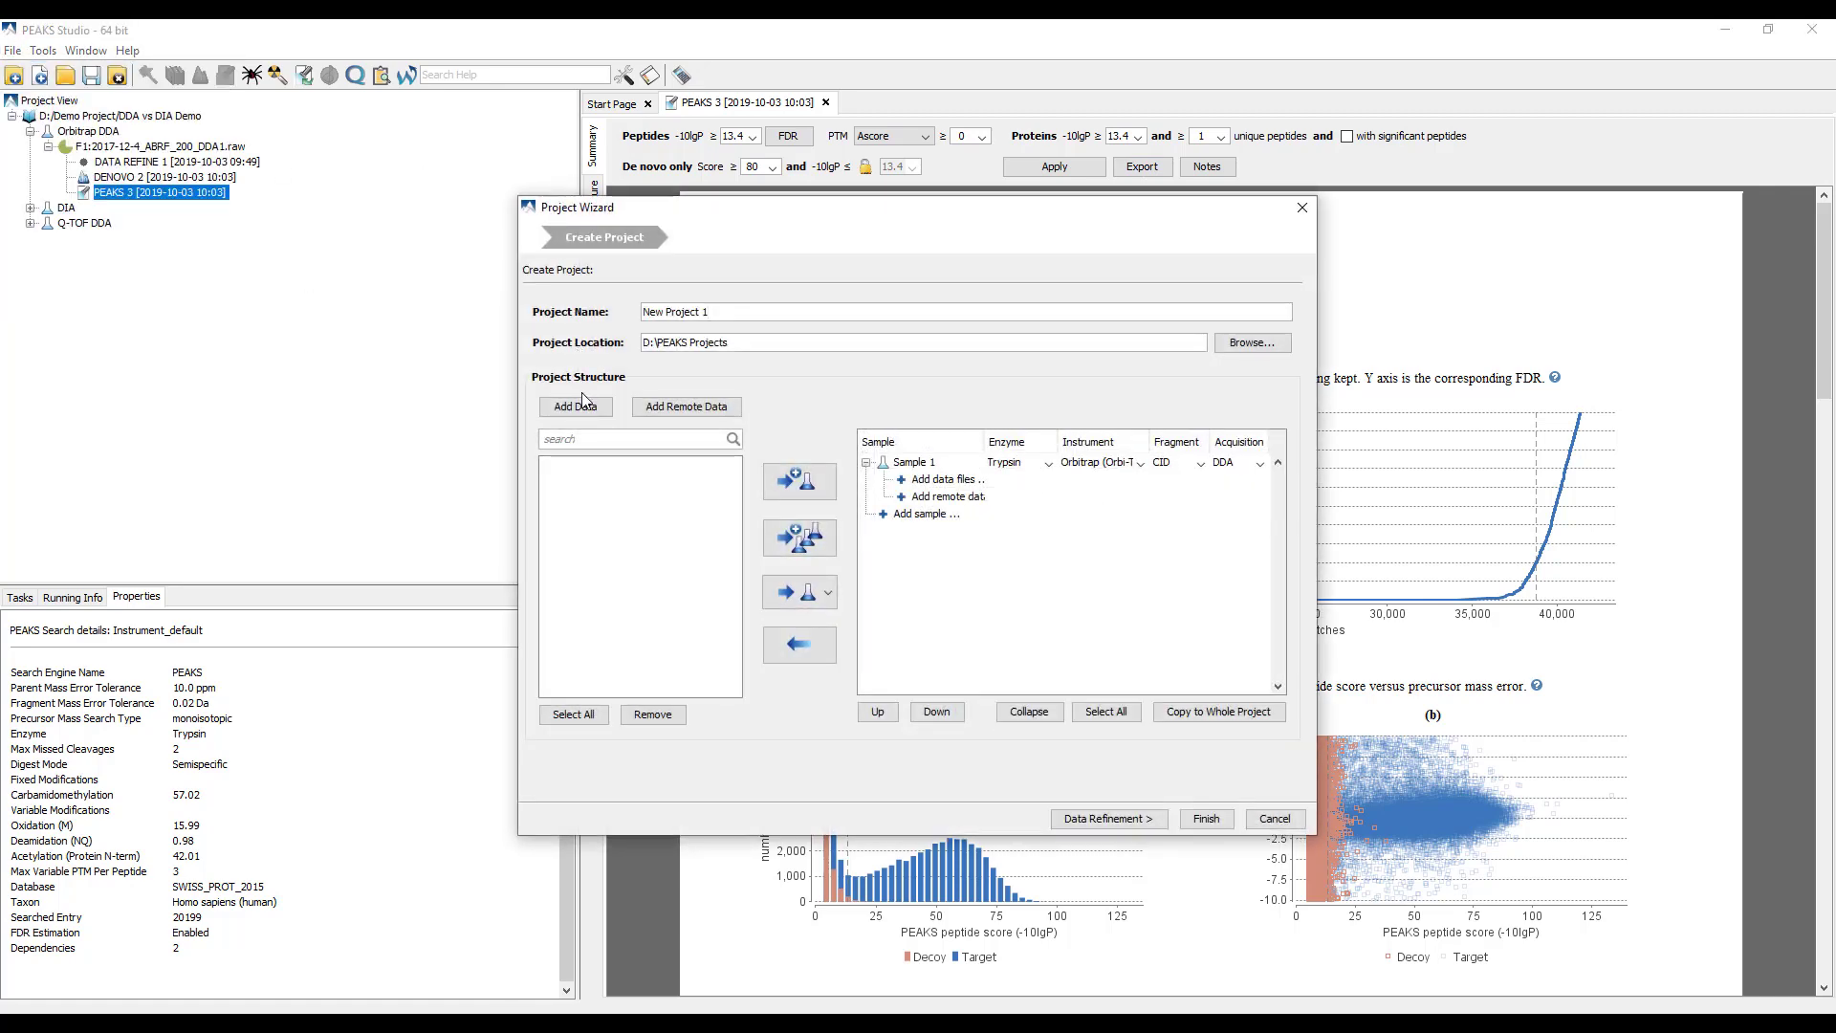
click(579, 407)
click(832, 428)
click(1163, 678)
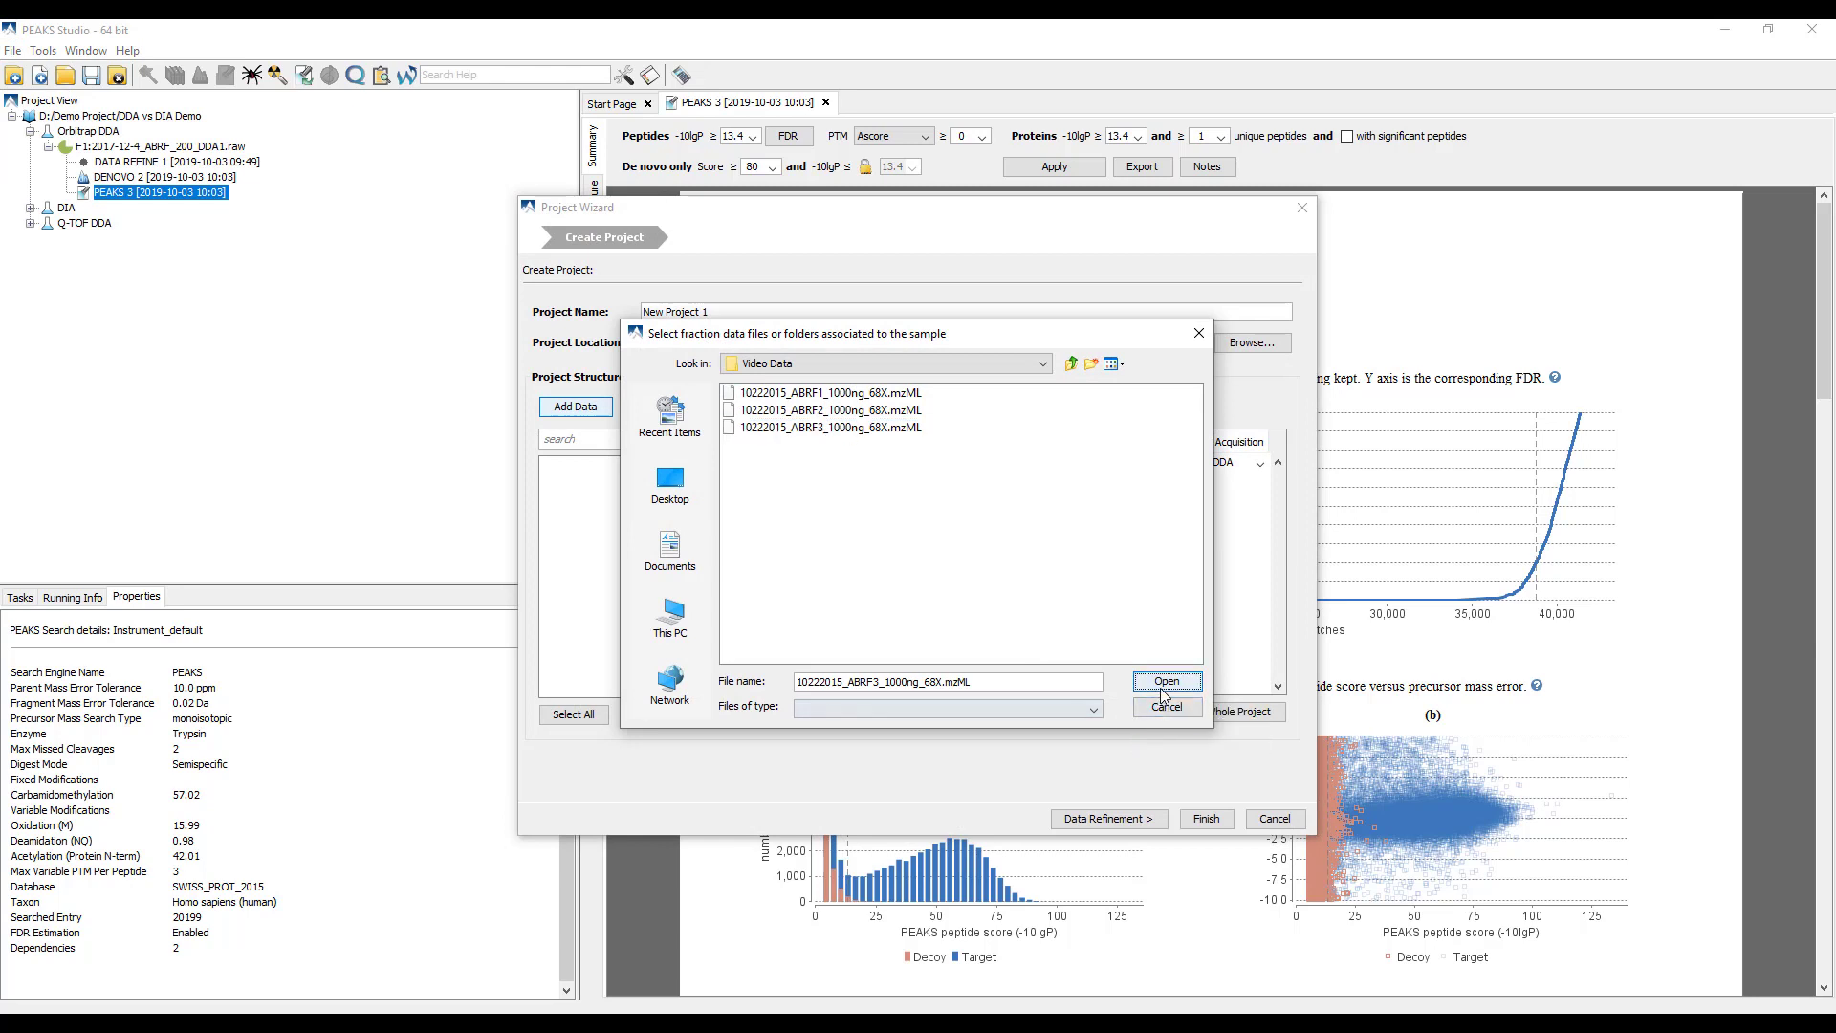
click(808, 483)
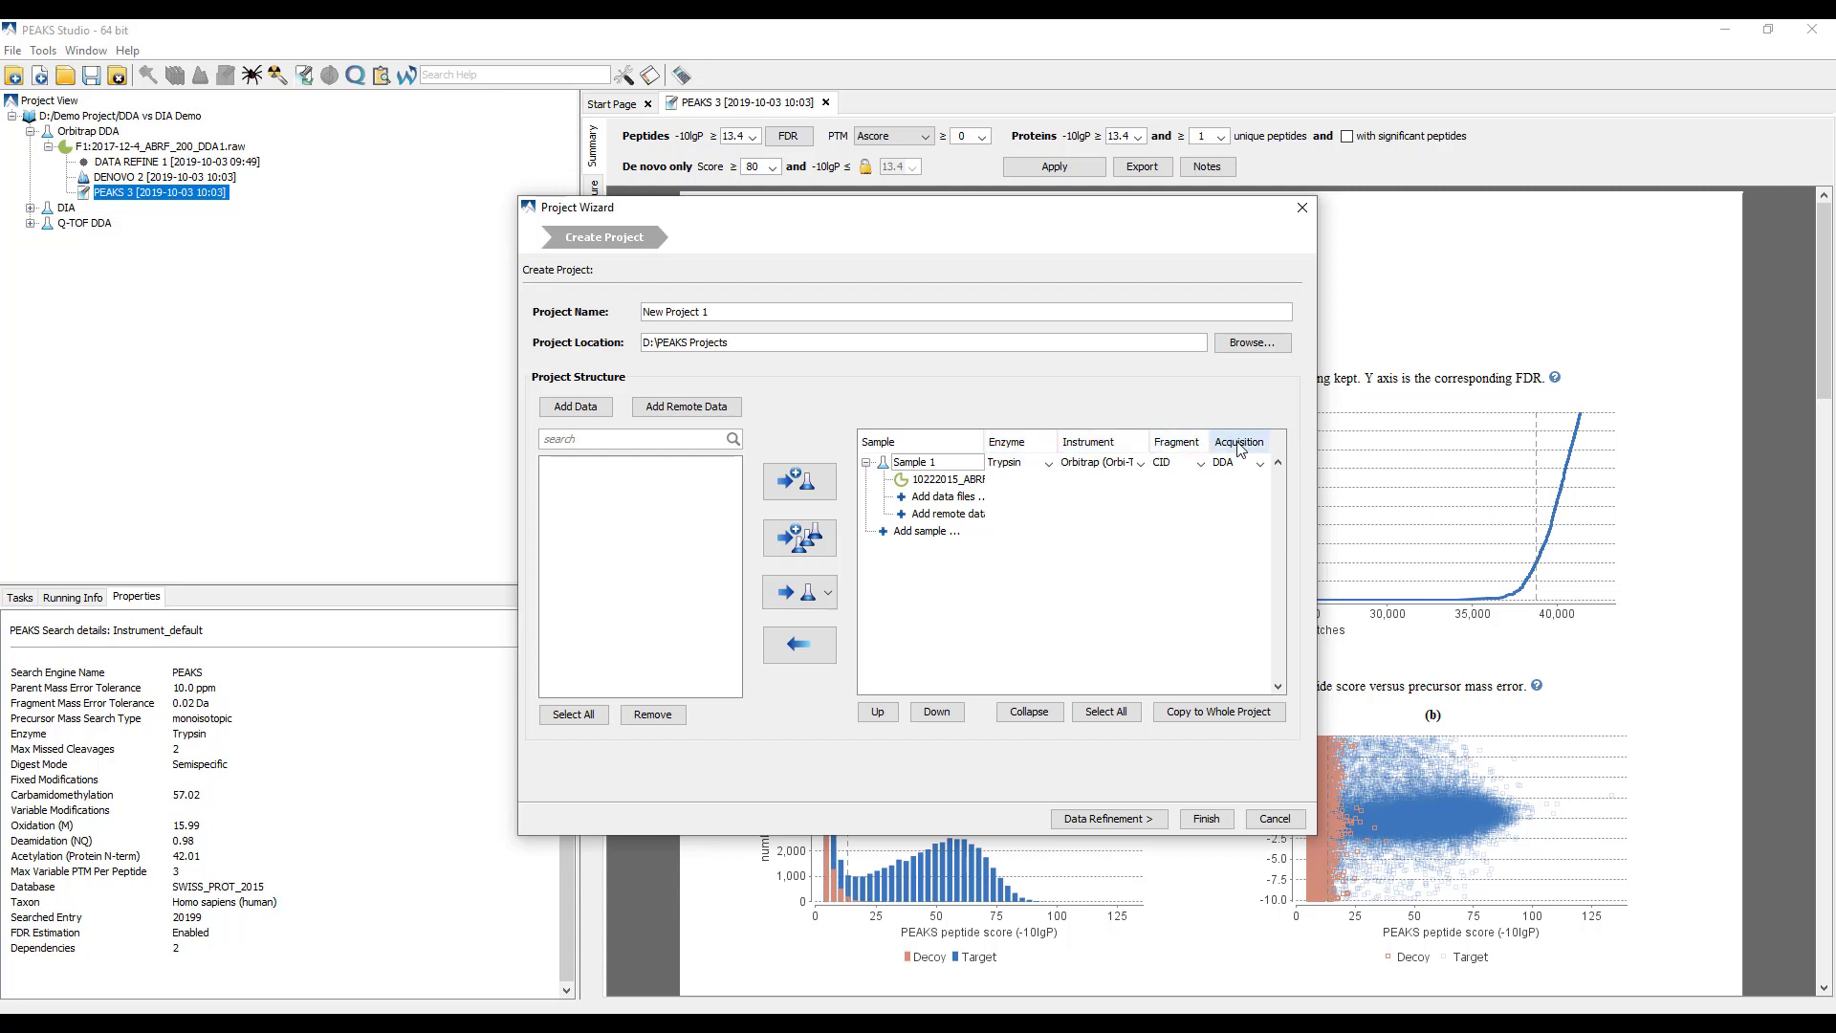
Step: Advance the project setup past data refinement to identification and choose Library Search as the method
click(1137, 822)
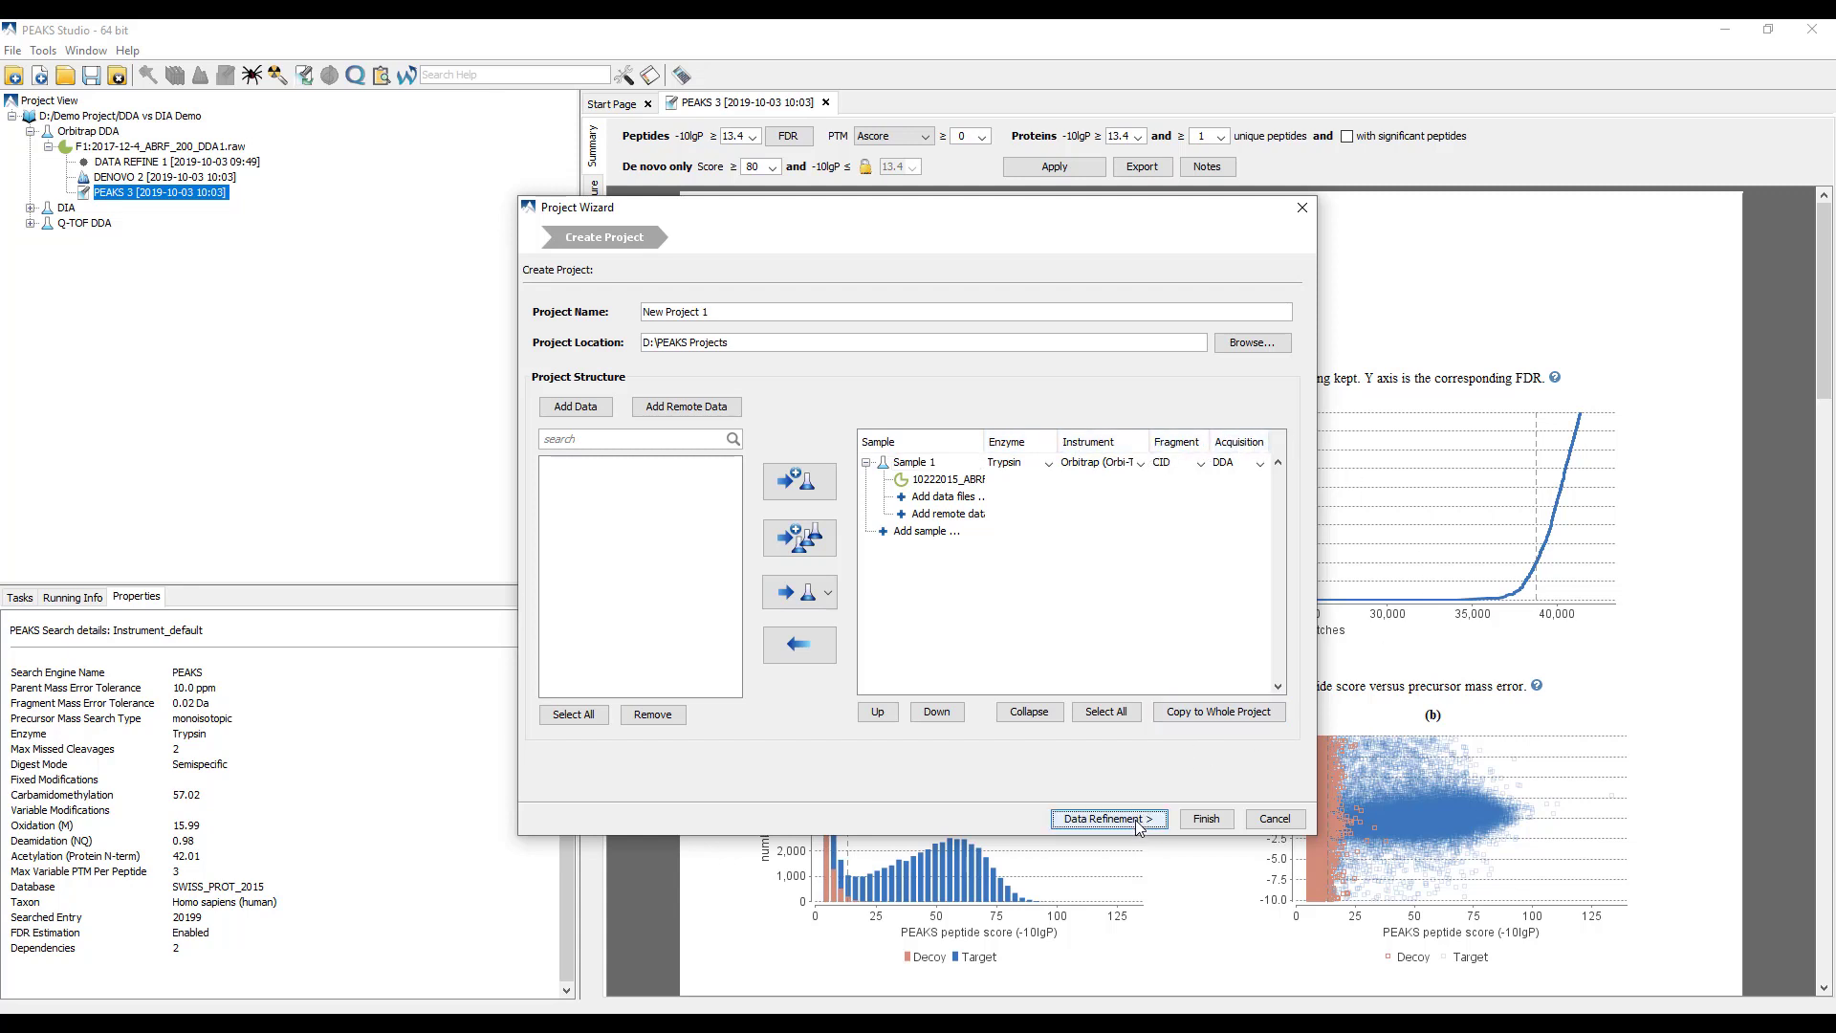
click(1137, 821)
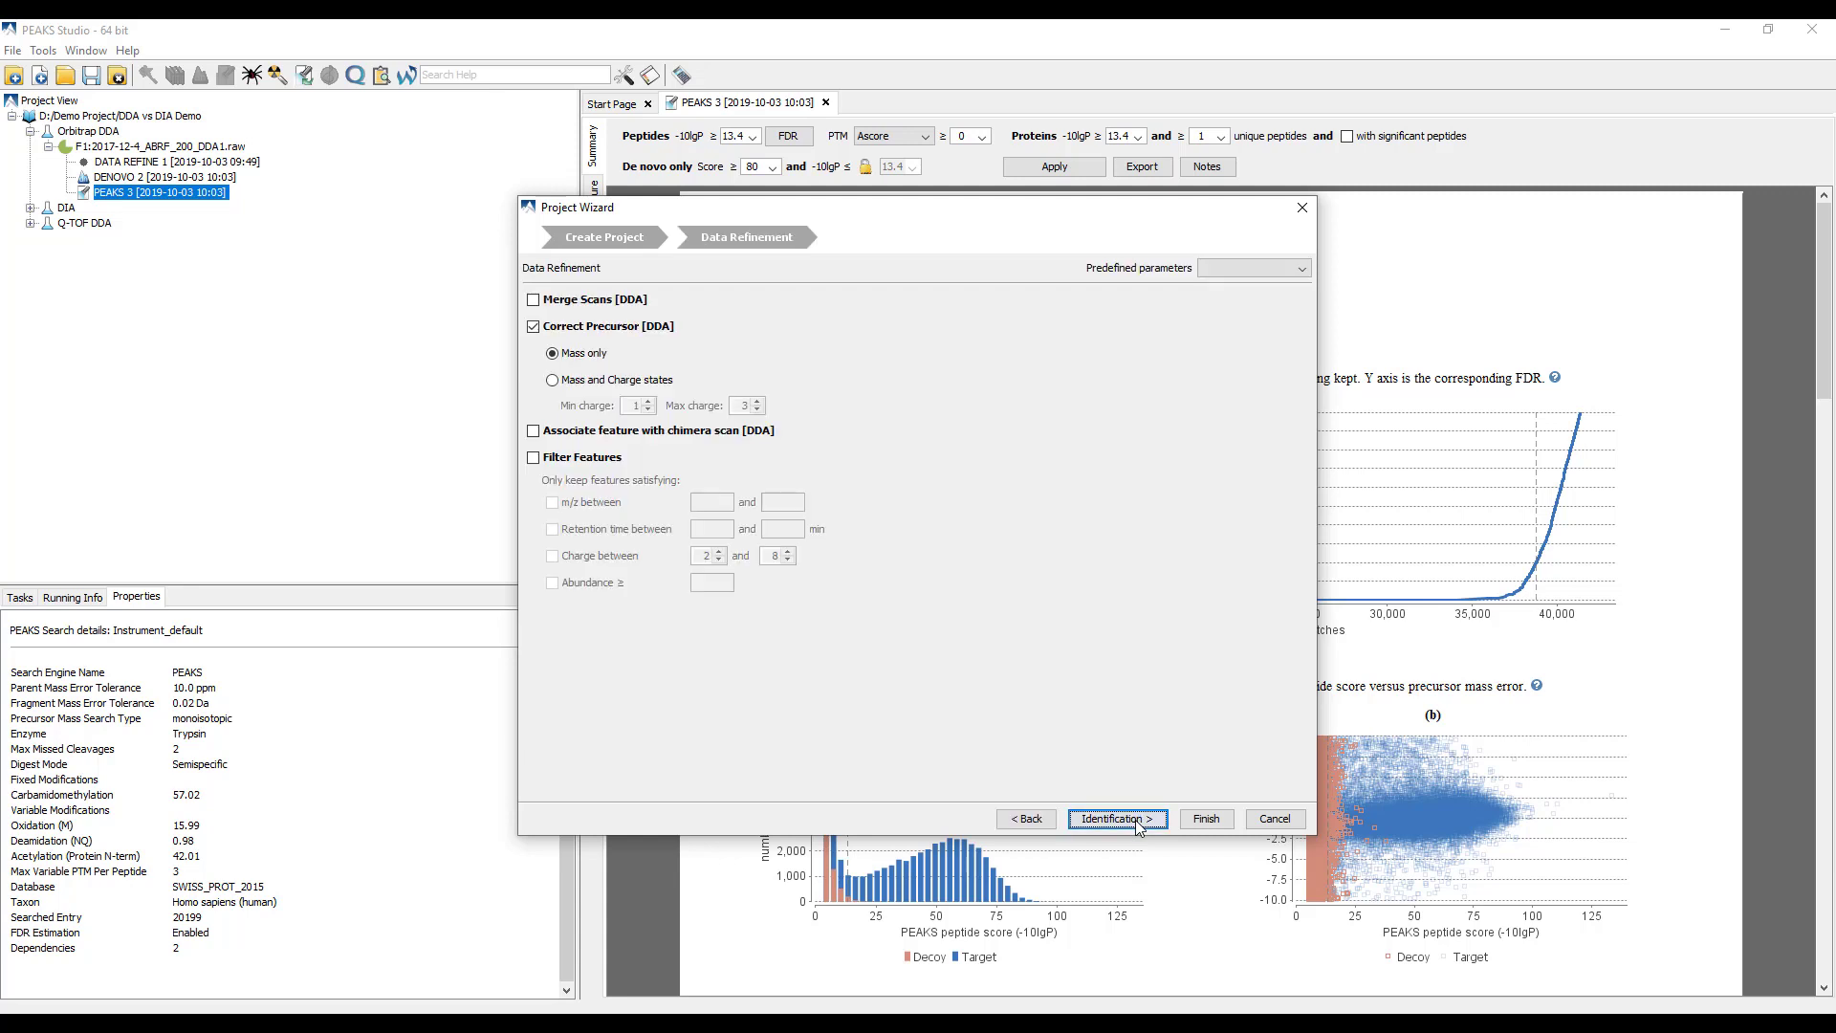
click(1137, 820)
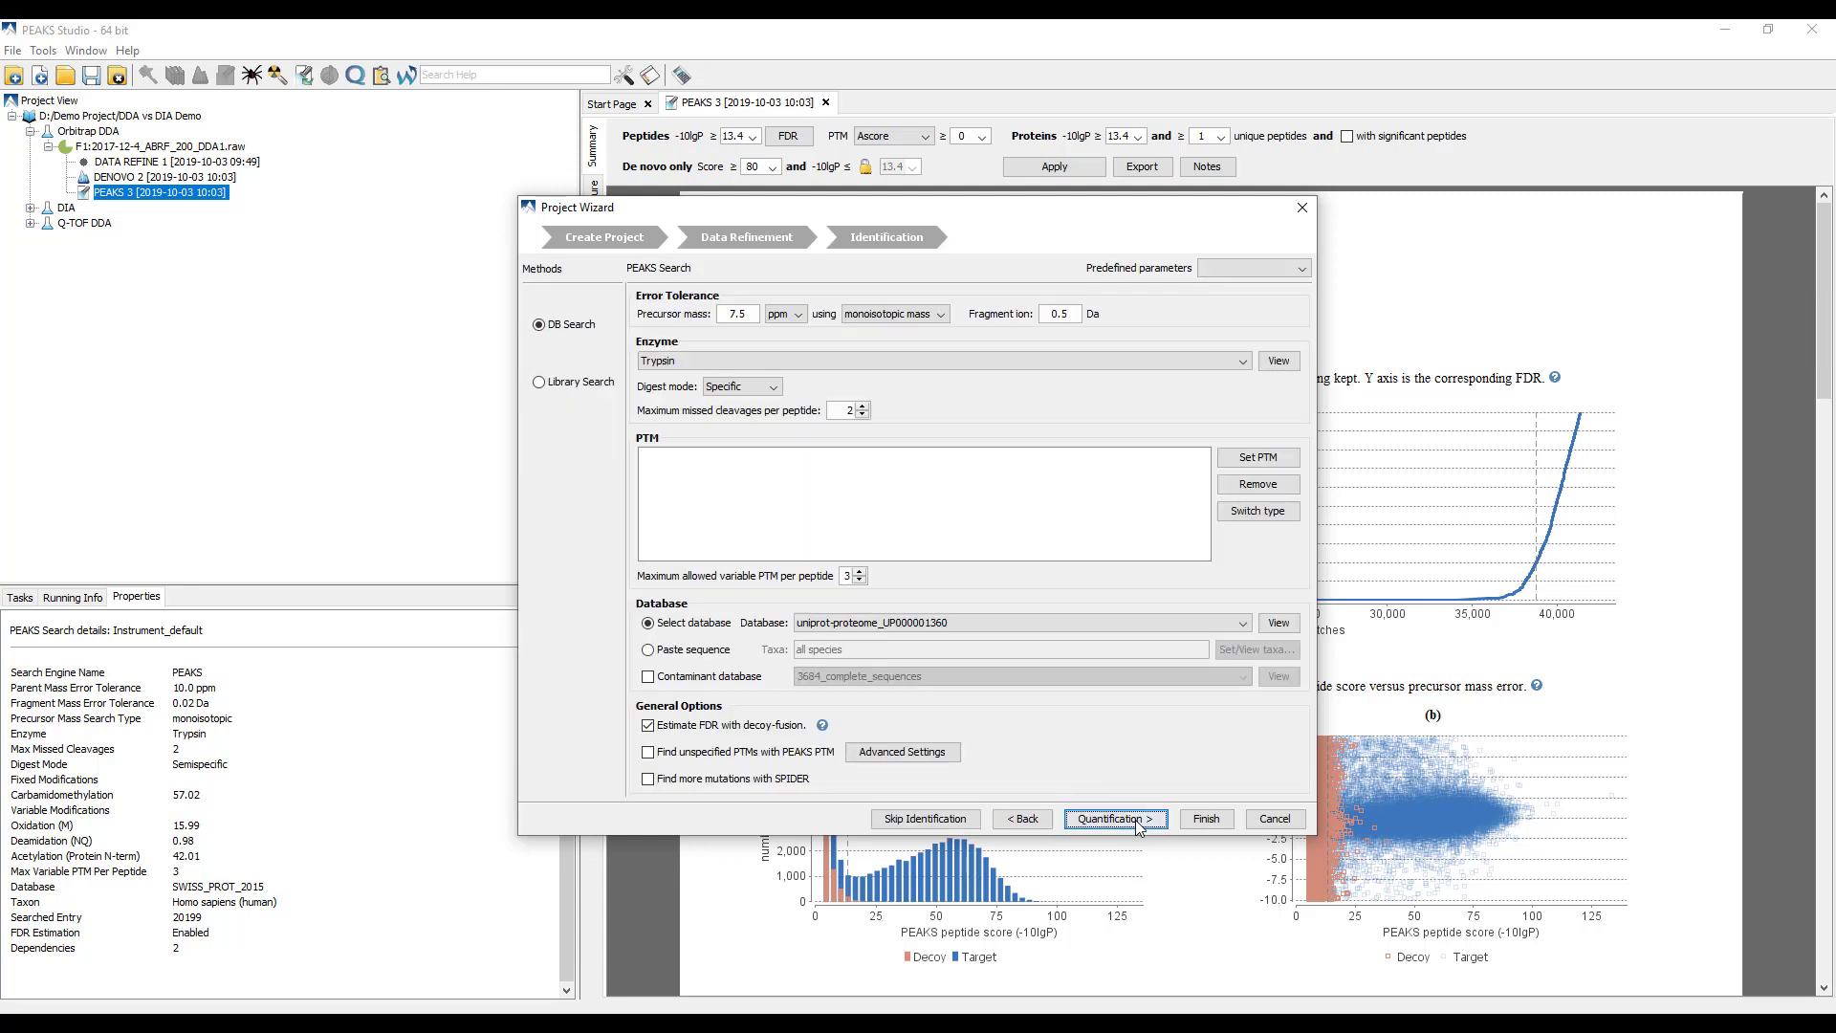
click(562, 390)
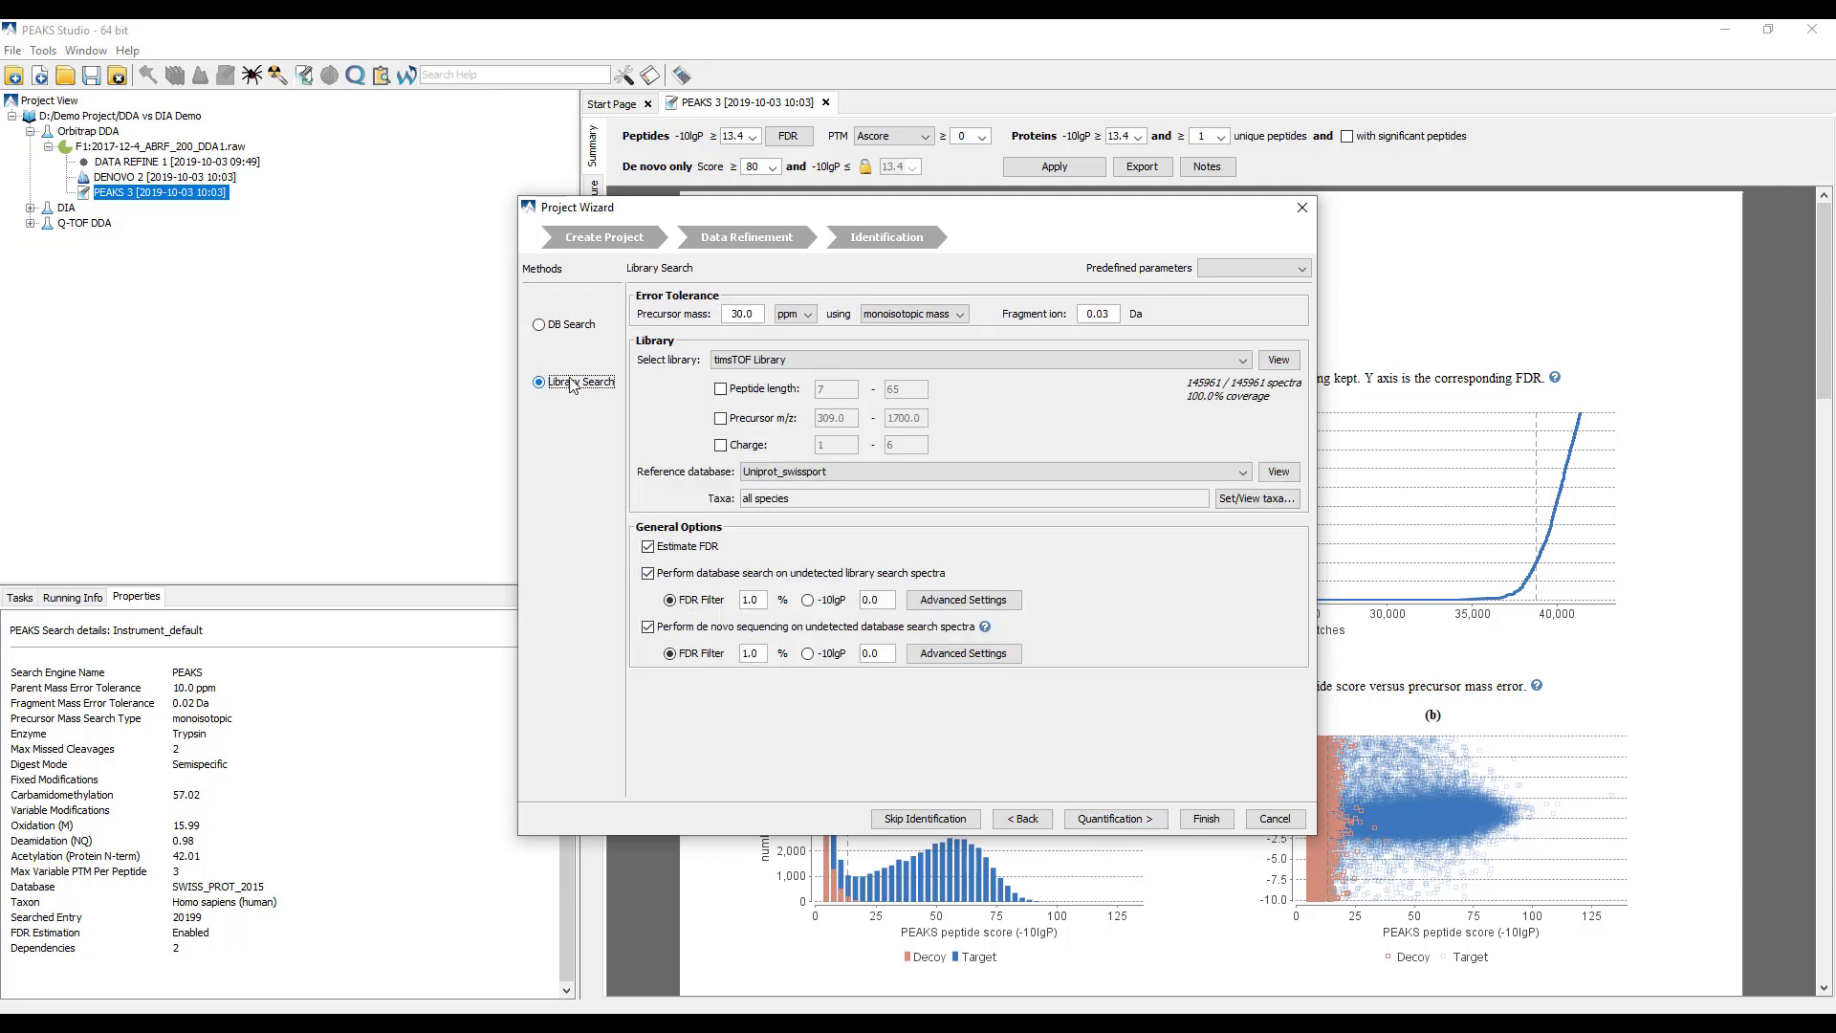
Step: Examine the timsTOF Library's precursor charge, precursor per protein and peptide length distributions, and close its info without saving
click(1295, 364)
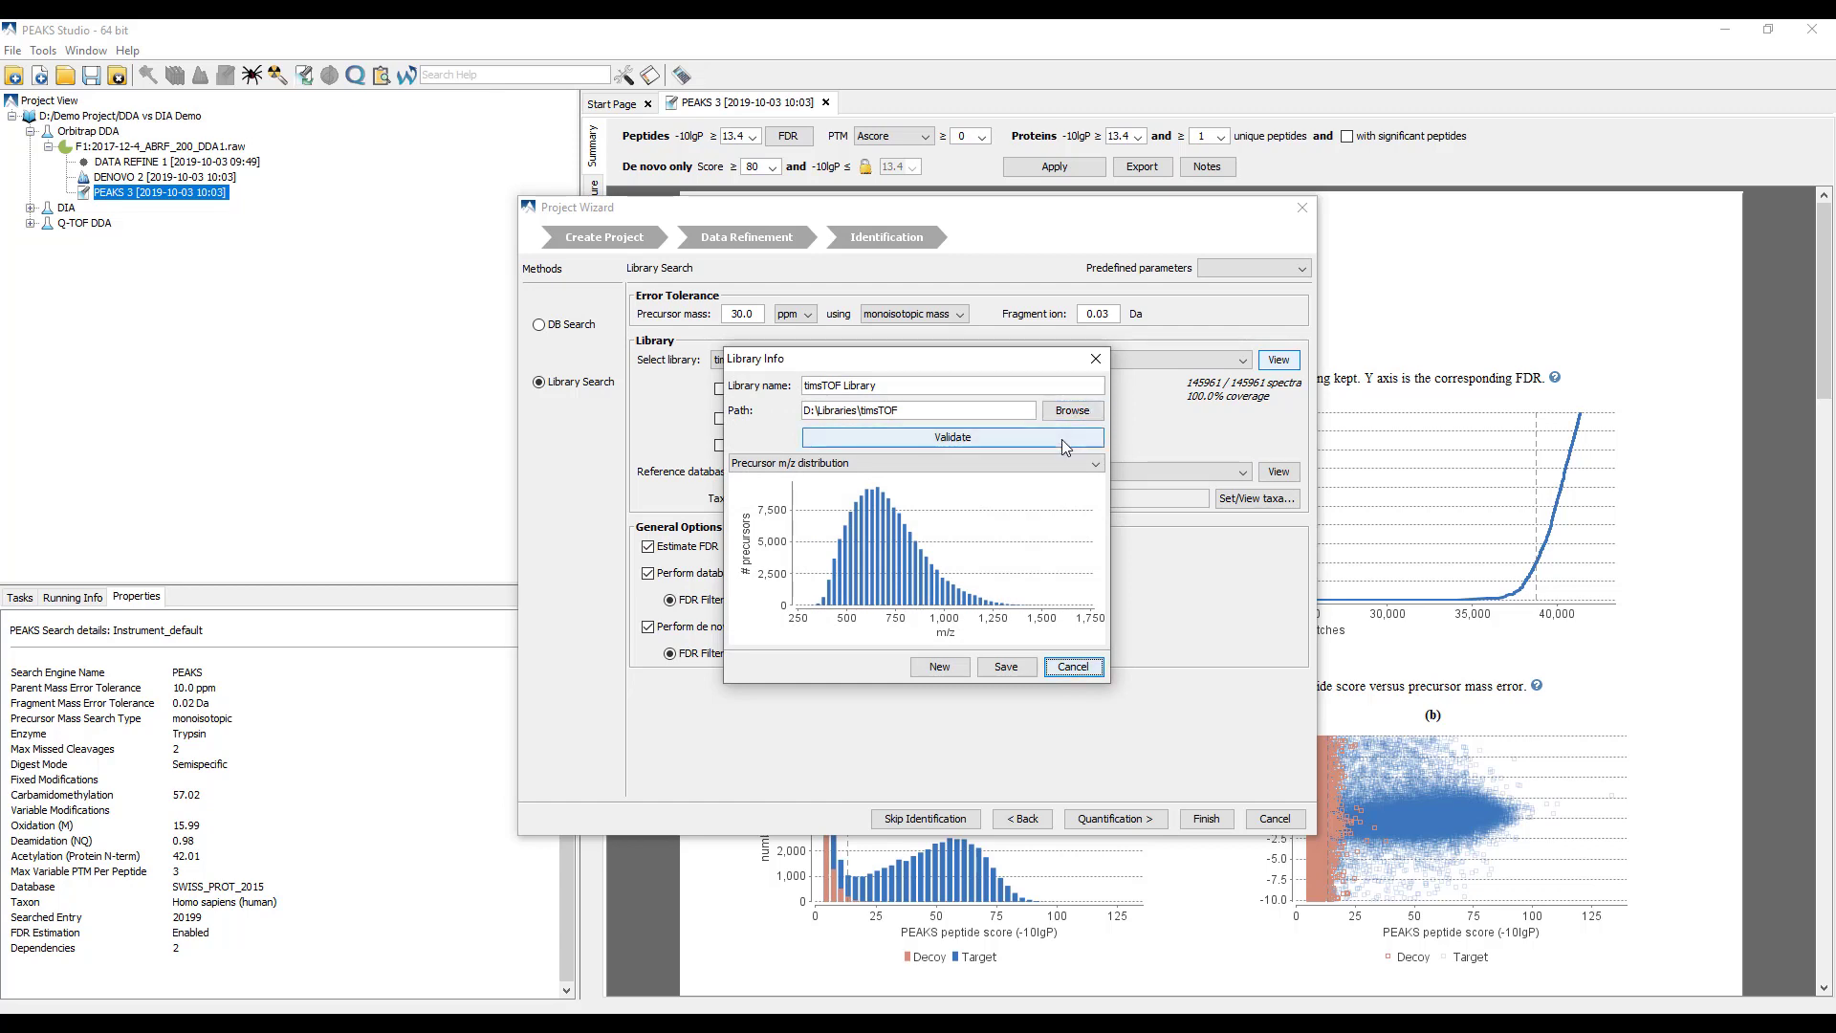
click(952, 461)
click(899, 489)
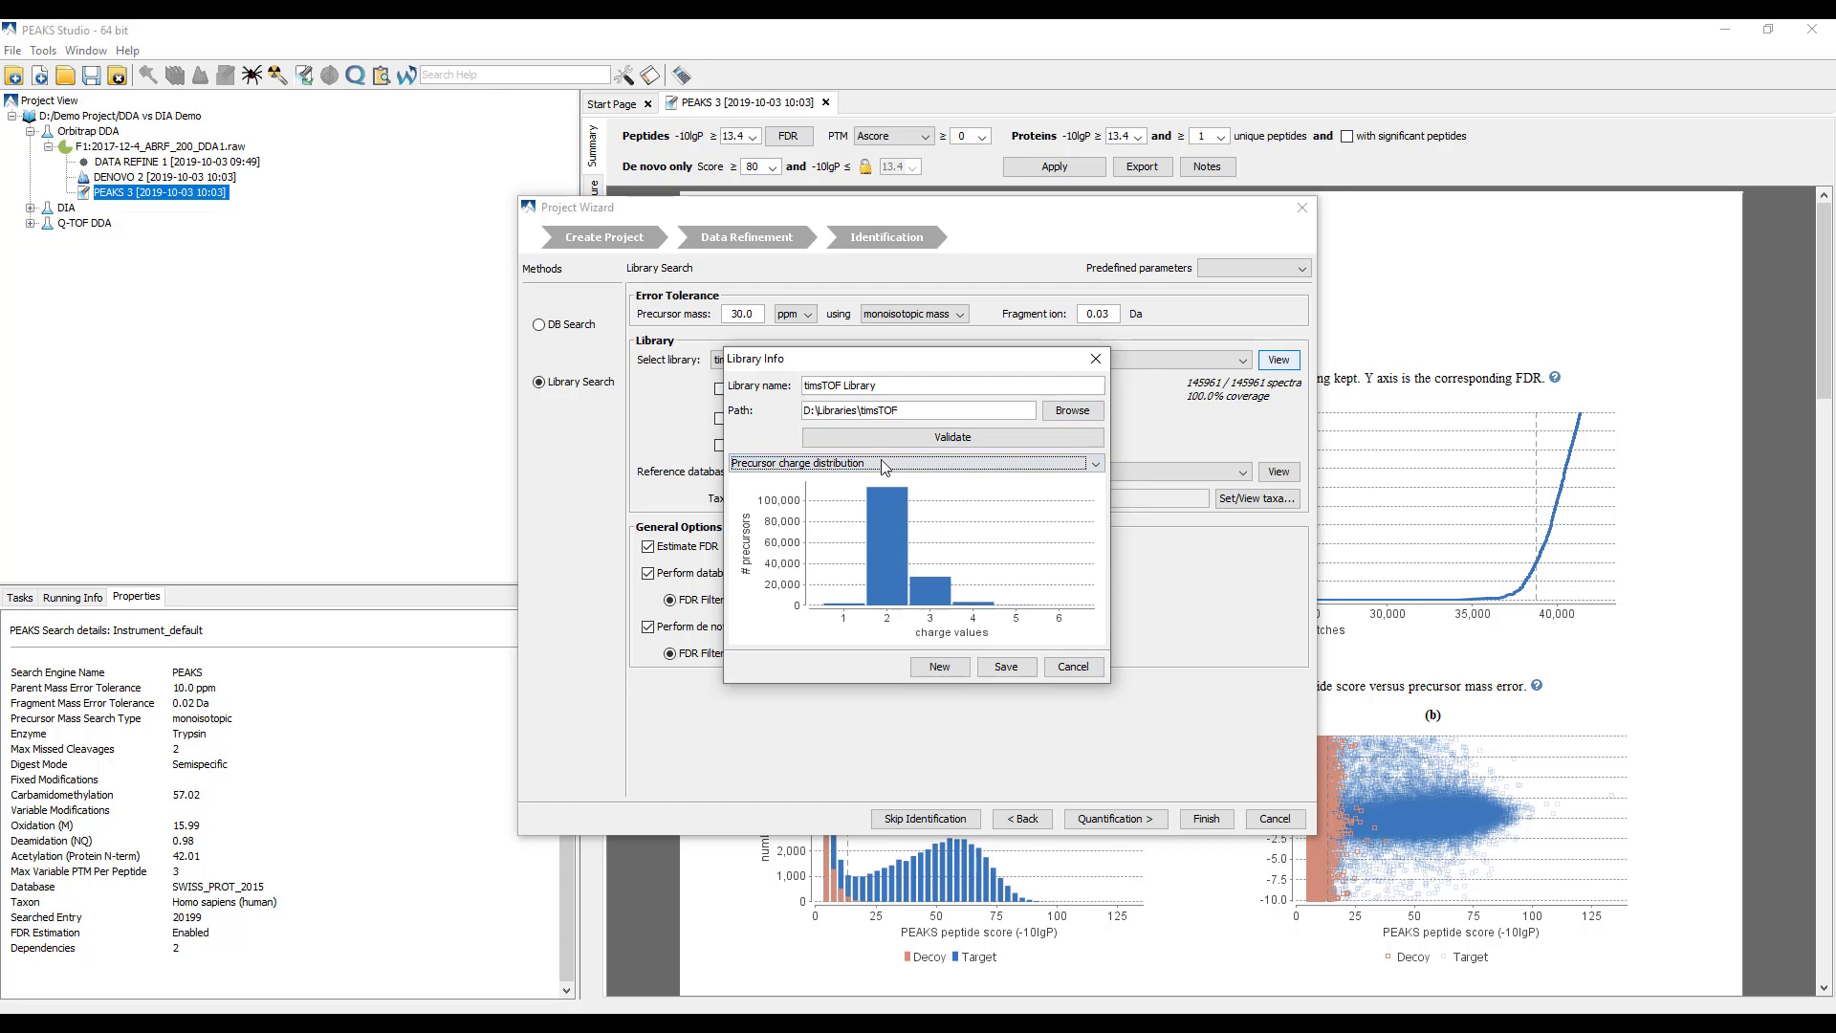
click(899, 463)
click(830, 515)
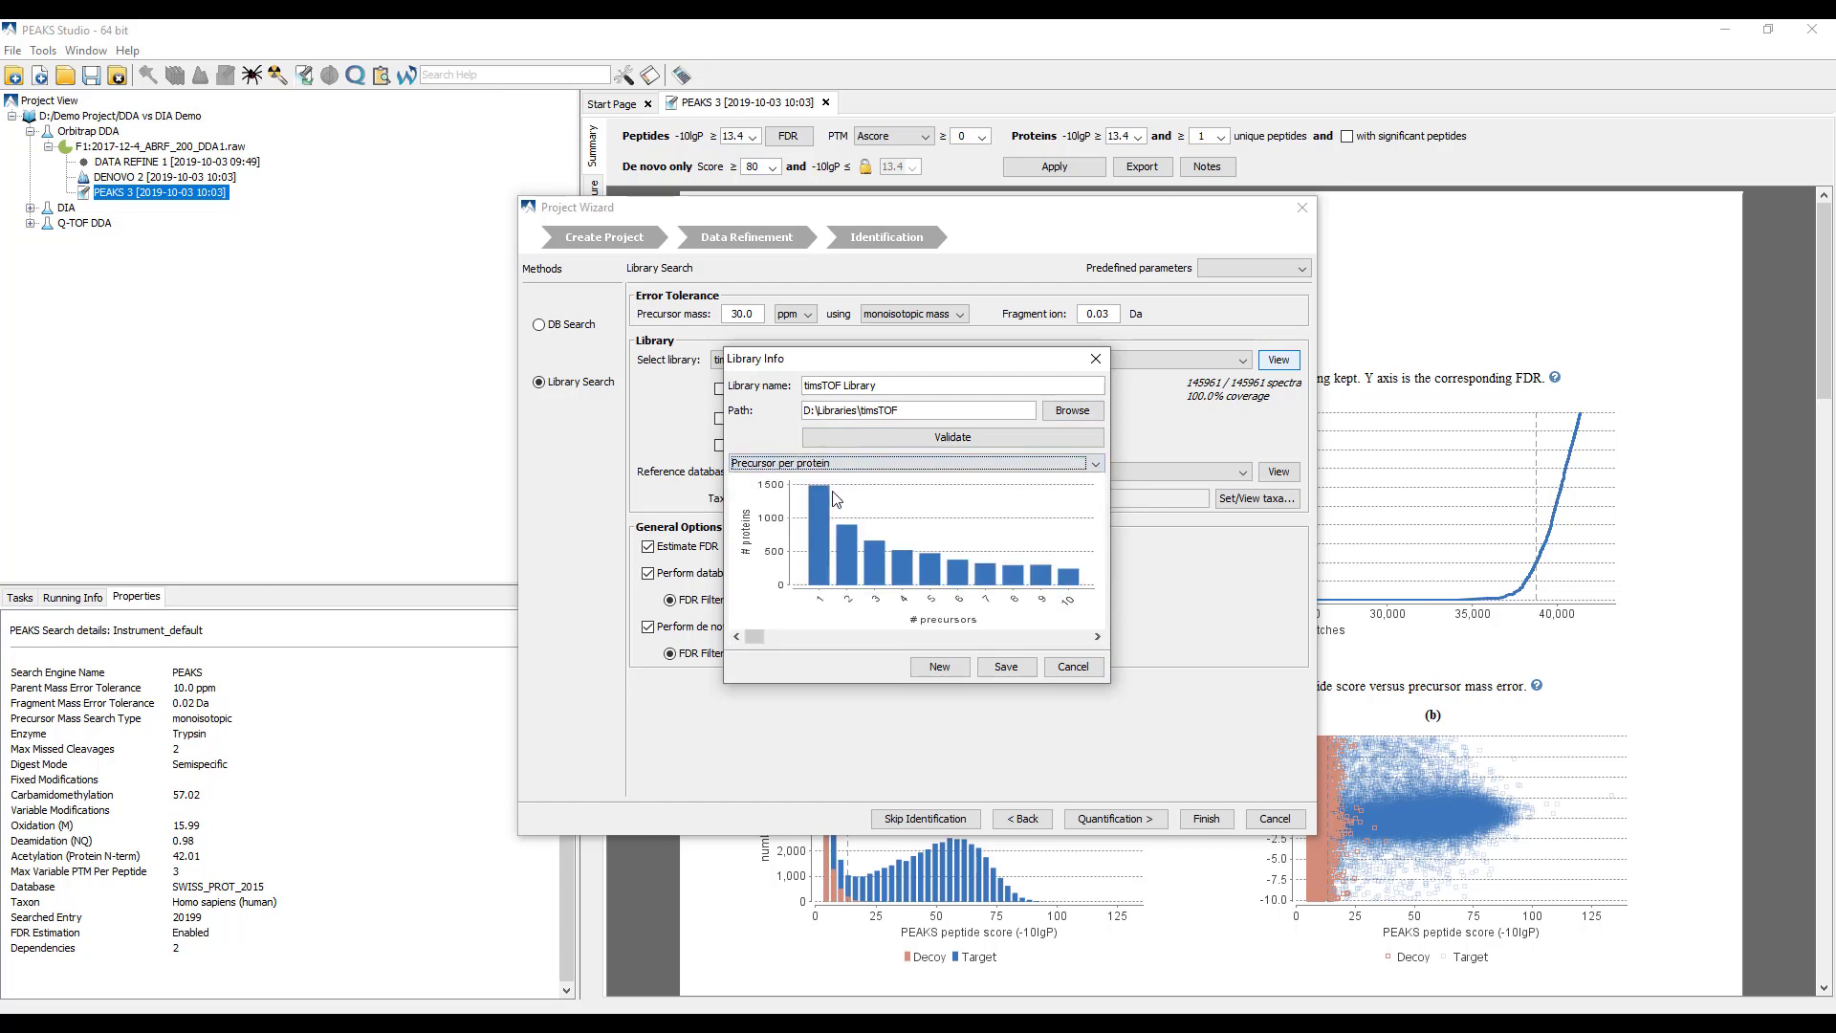
click(832, 464)
click(835, 533)
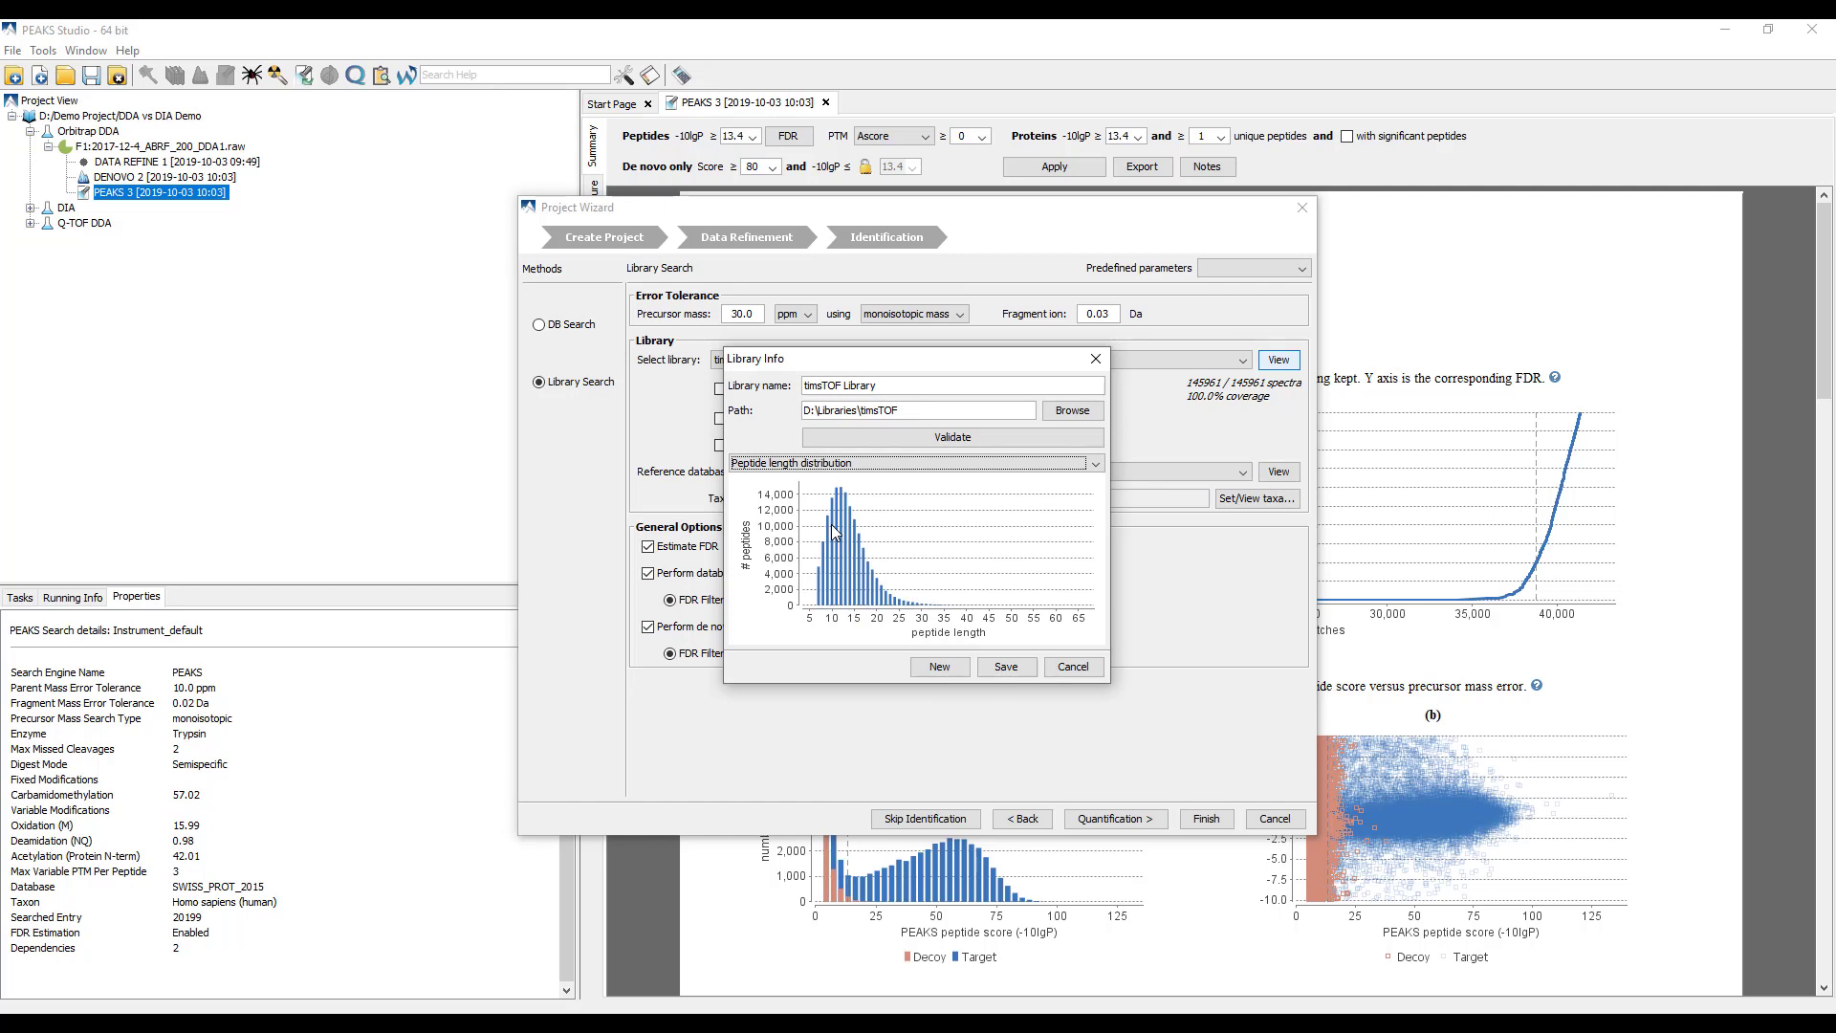
click(1079, 666)
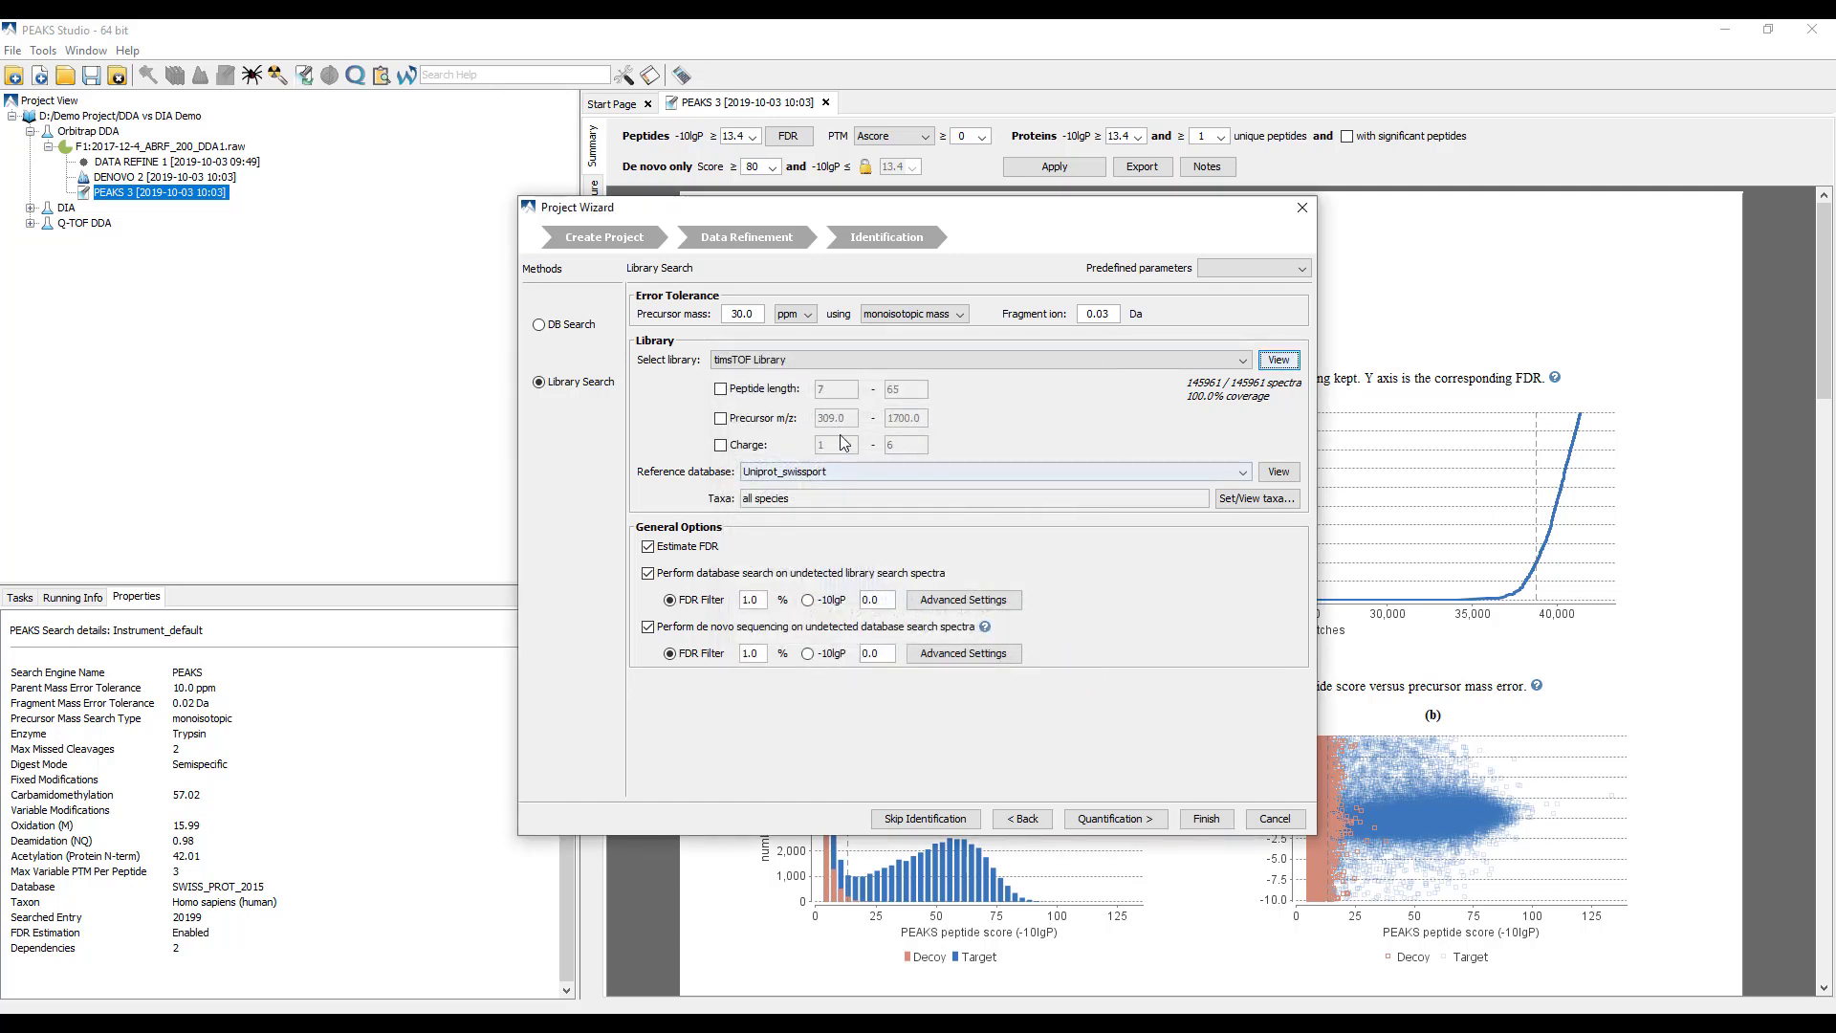
Step: Enable the library's peptide length, precursor m/z and charge filters
click(721, 390)
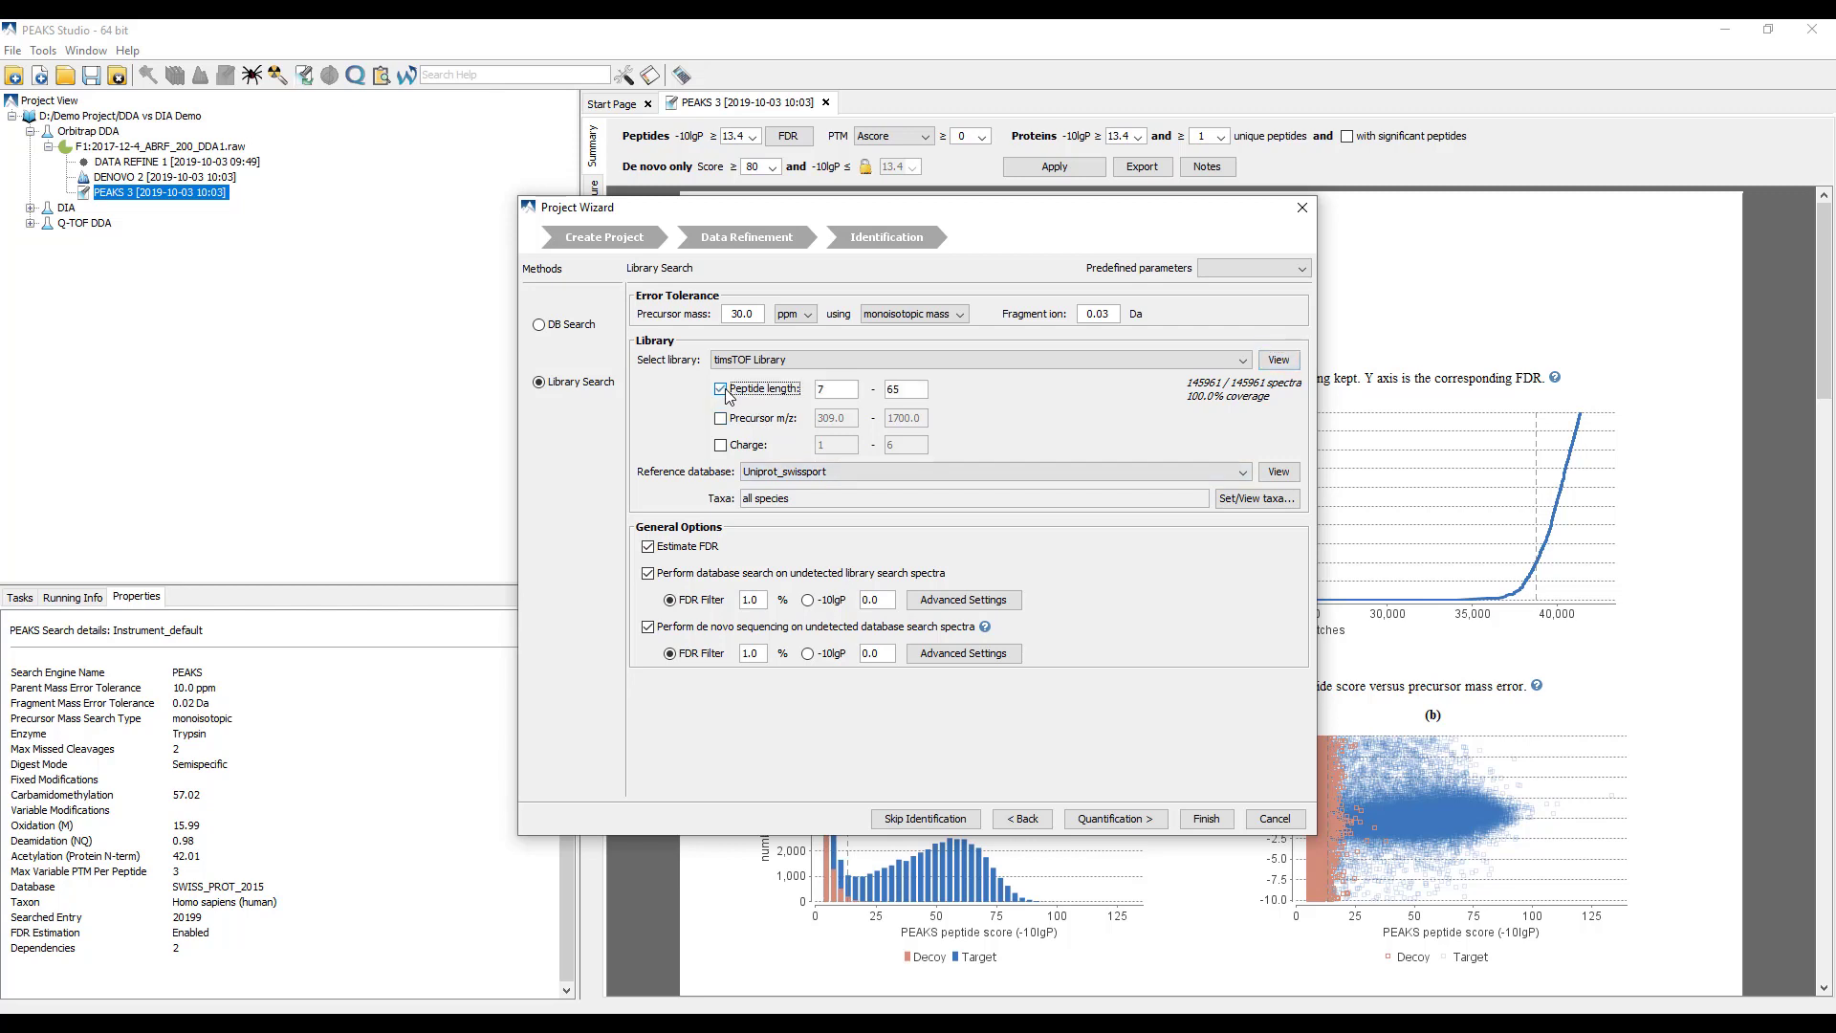
click(722, 422)
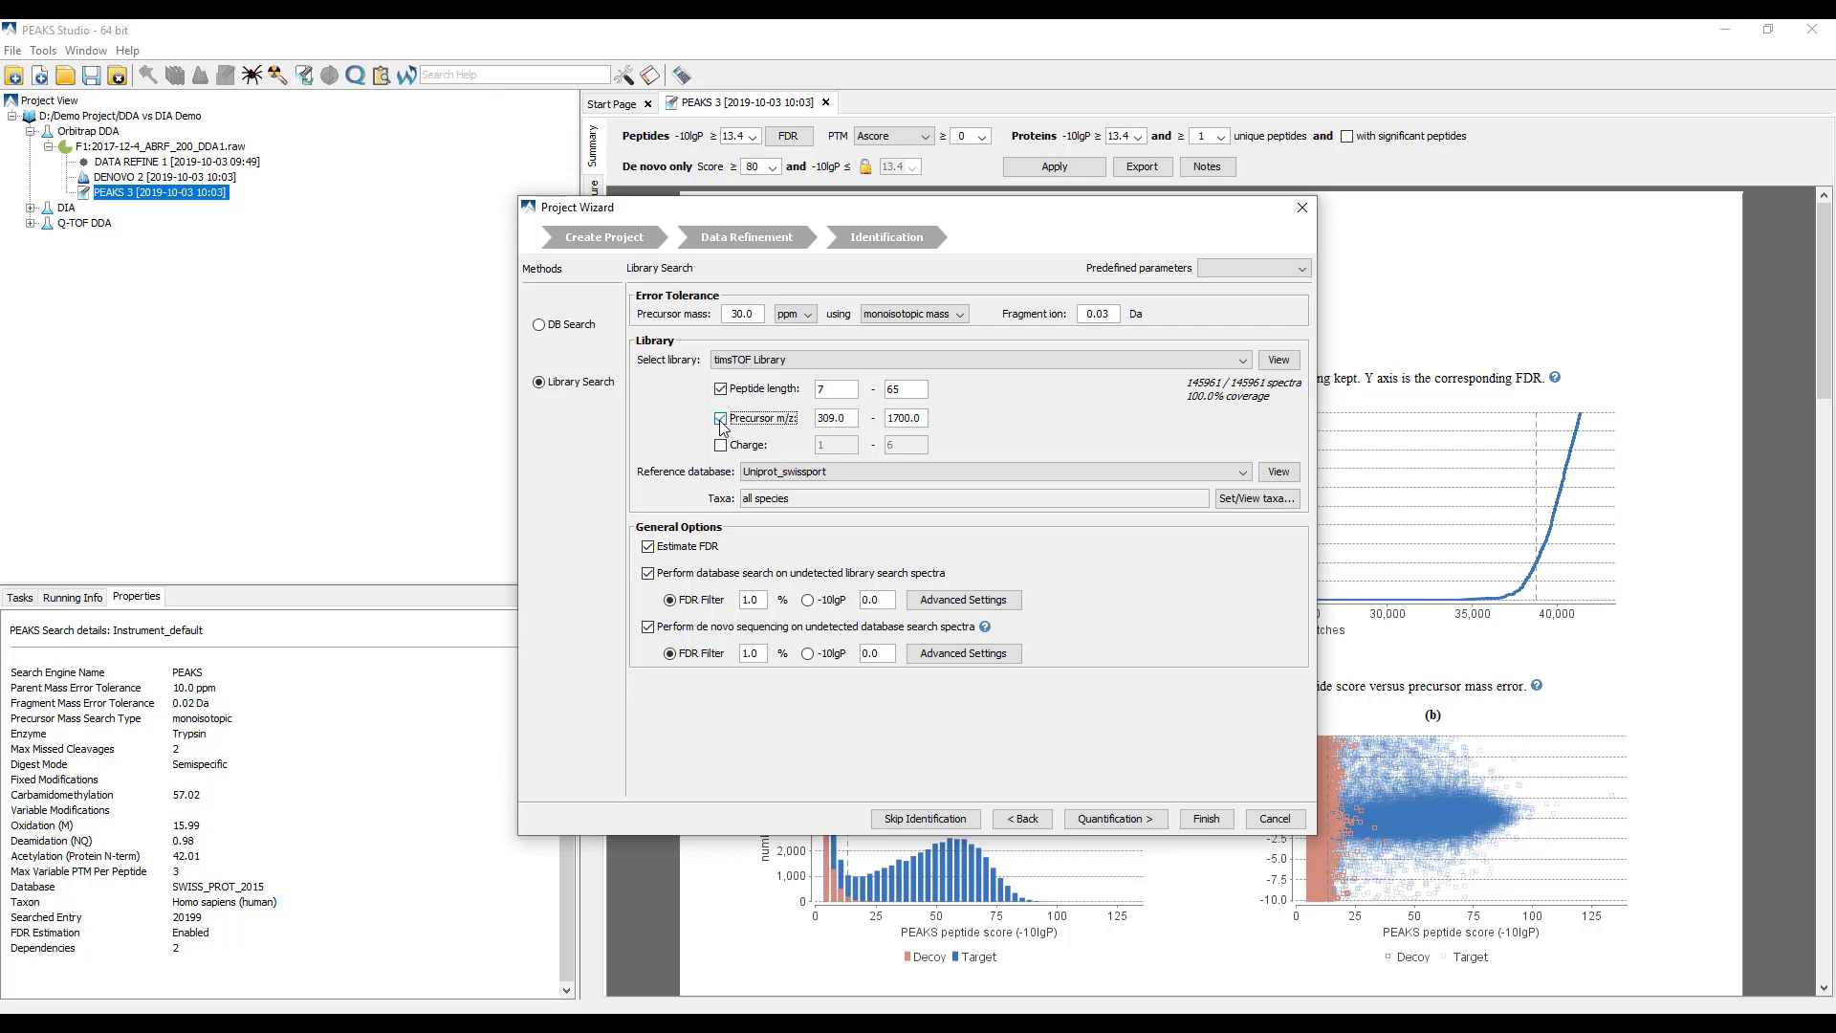
click(722, 446)
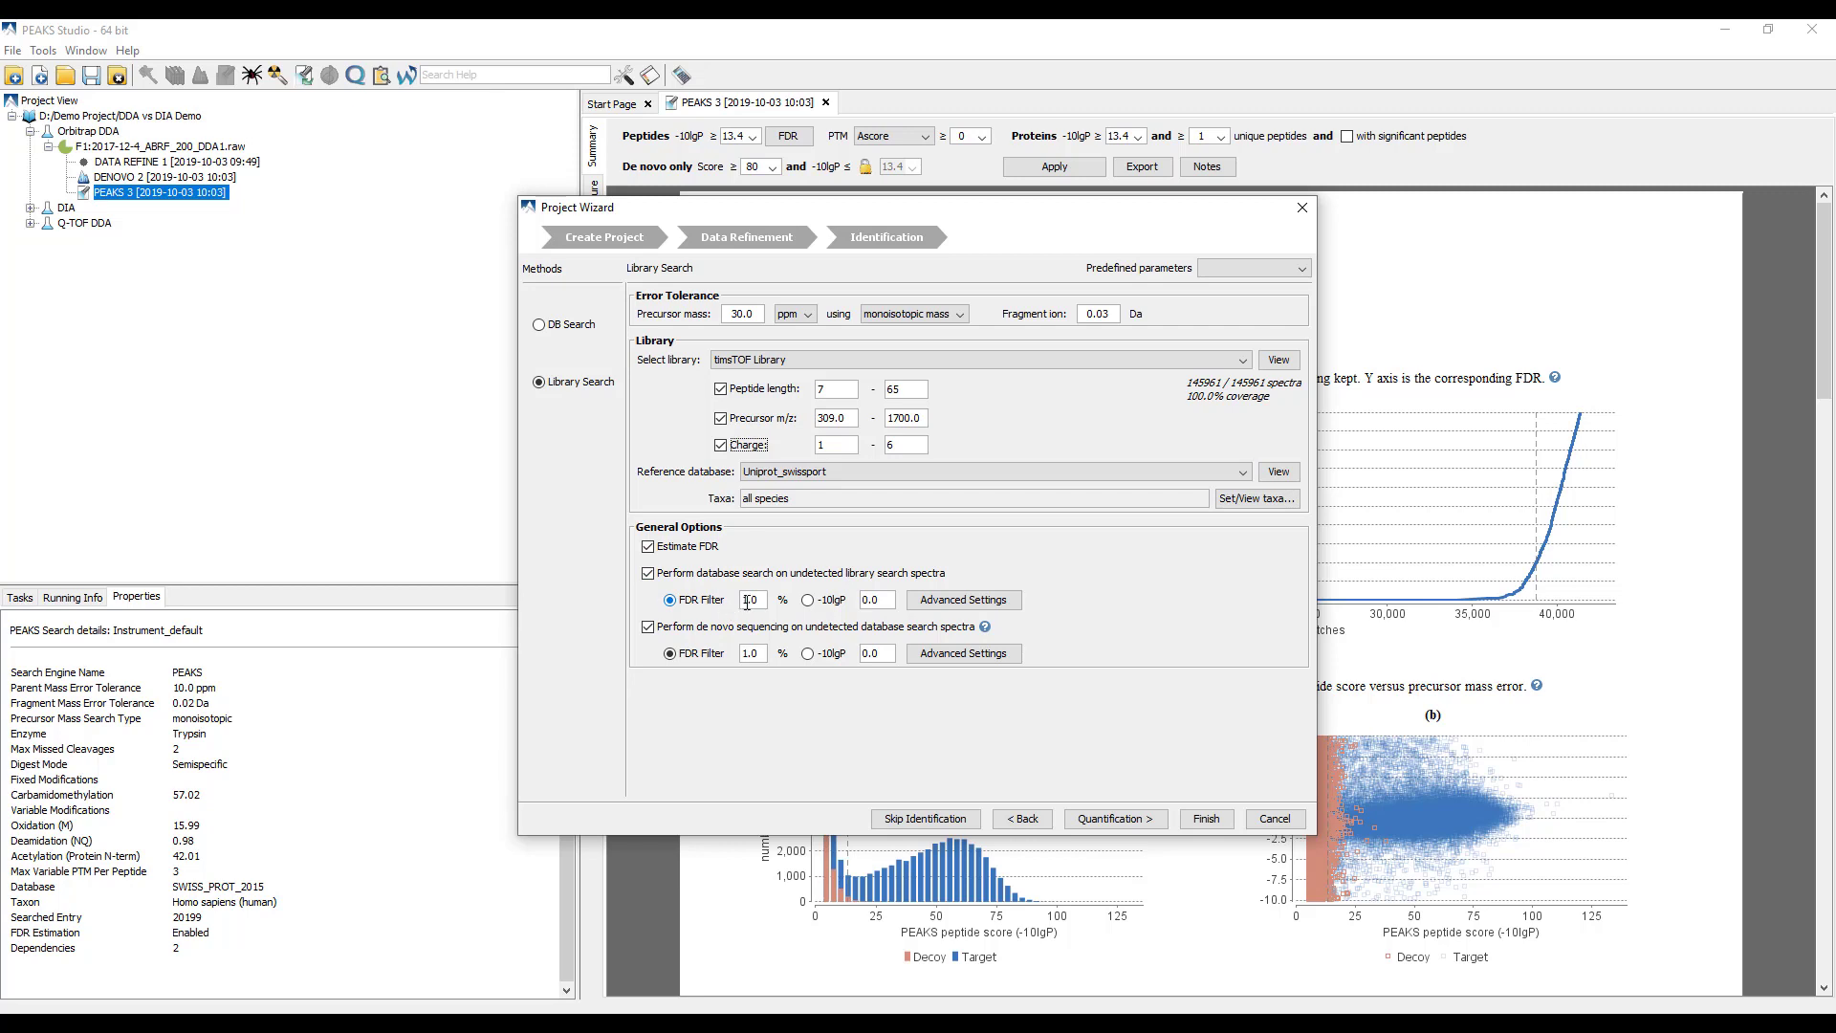
Step: Review the FDR filter values and the advanced settings for the database search on undetected library spectra
drag(764, 602, 742, 608)
click(763, 656)
click(1004, 602)
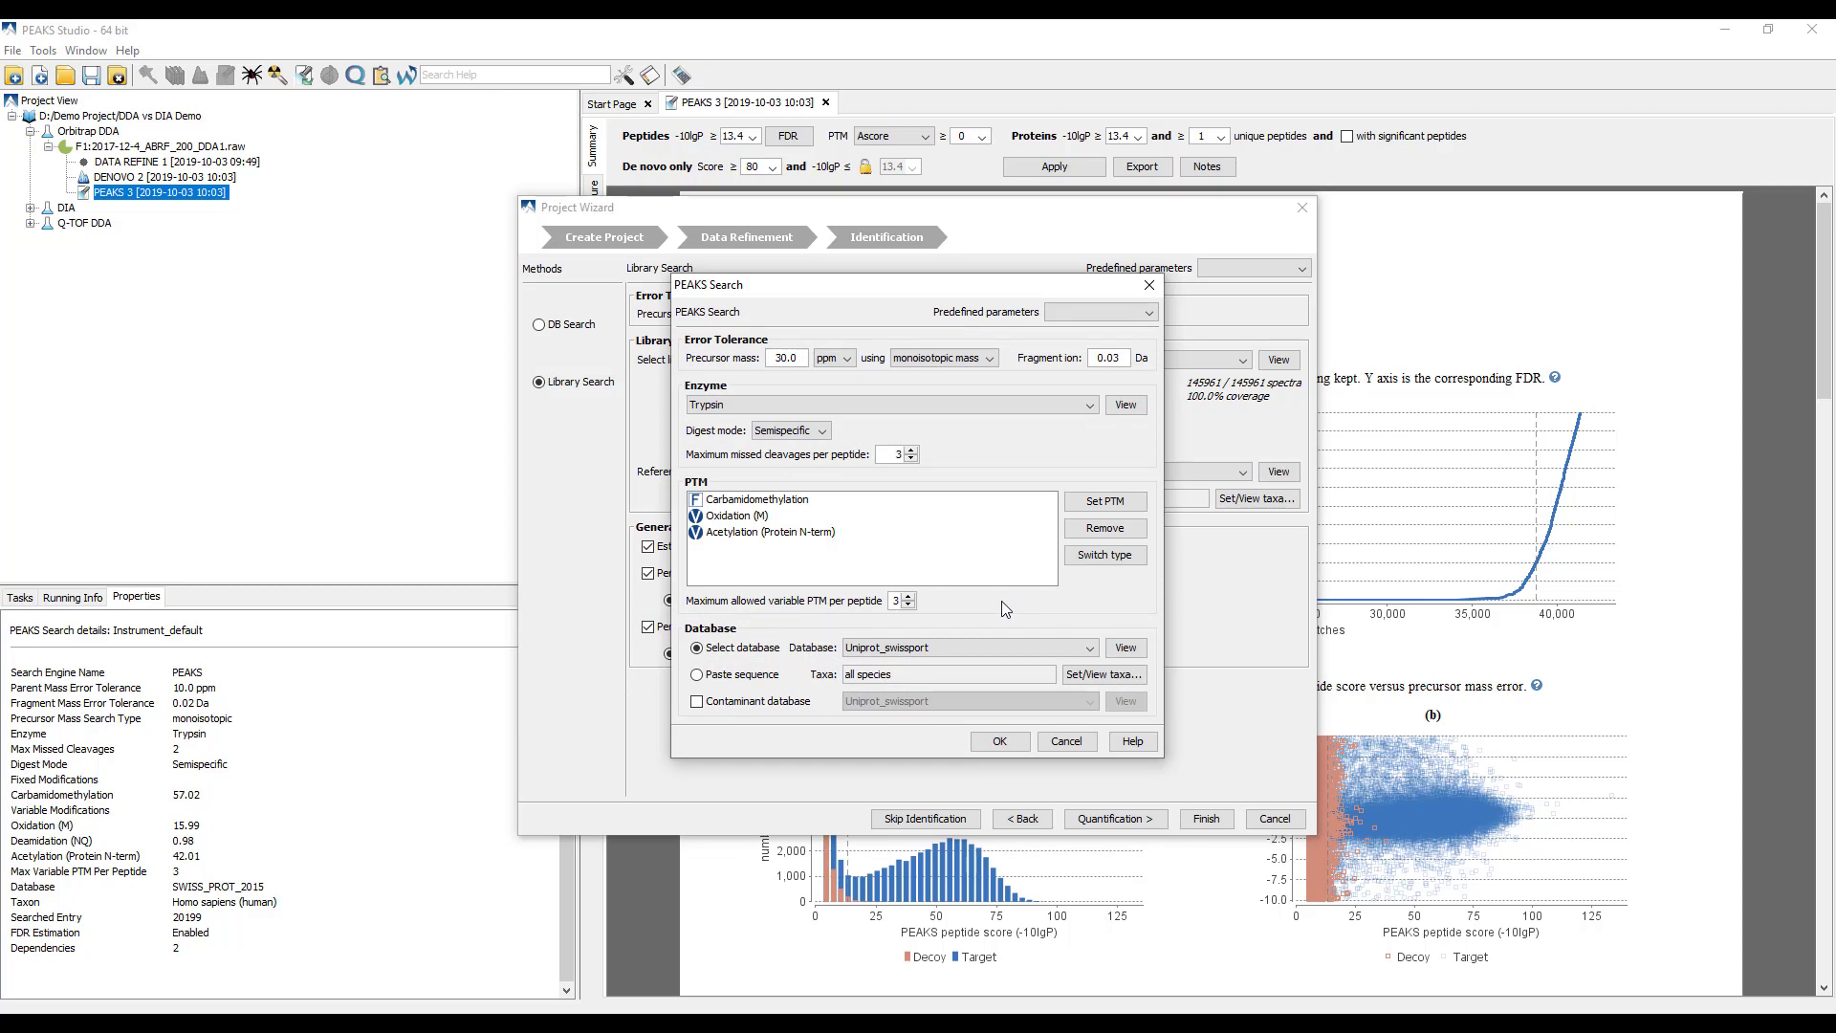
click(1066, 741)
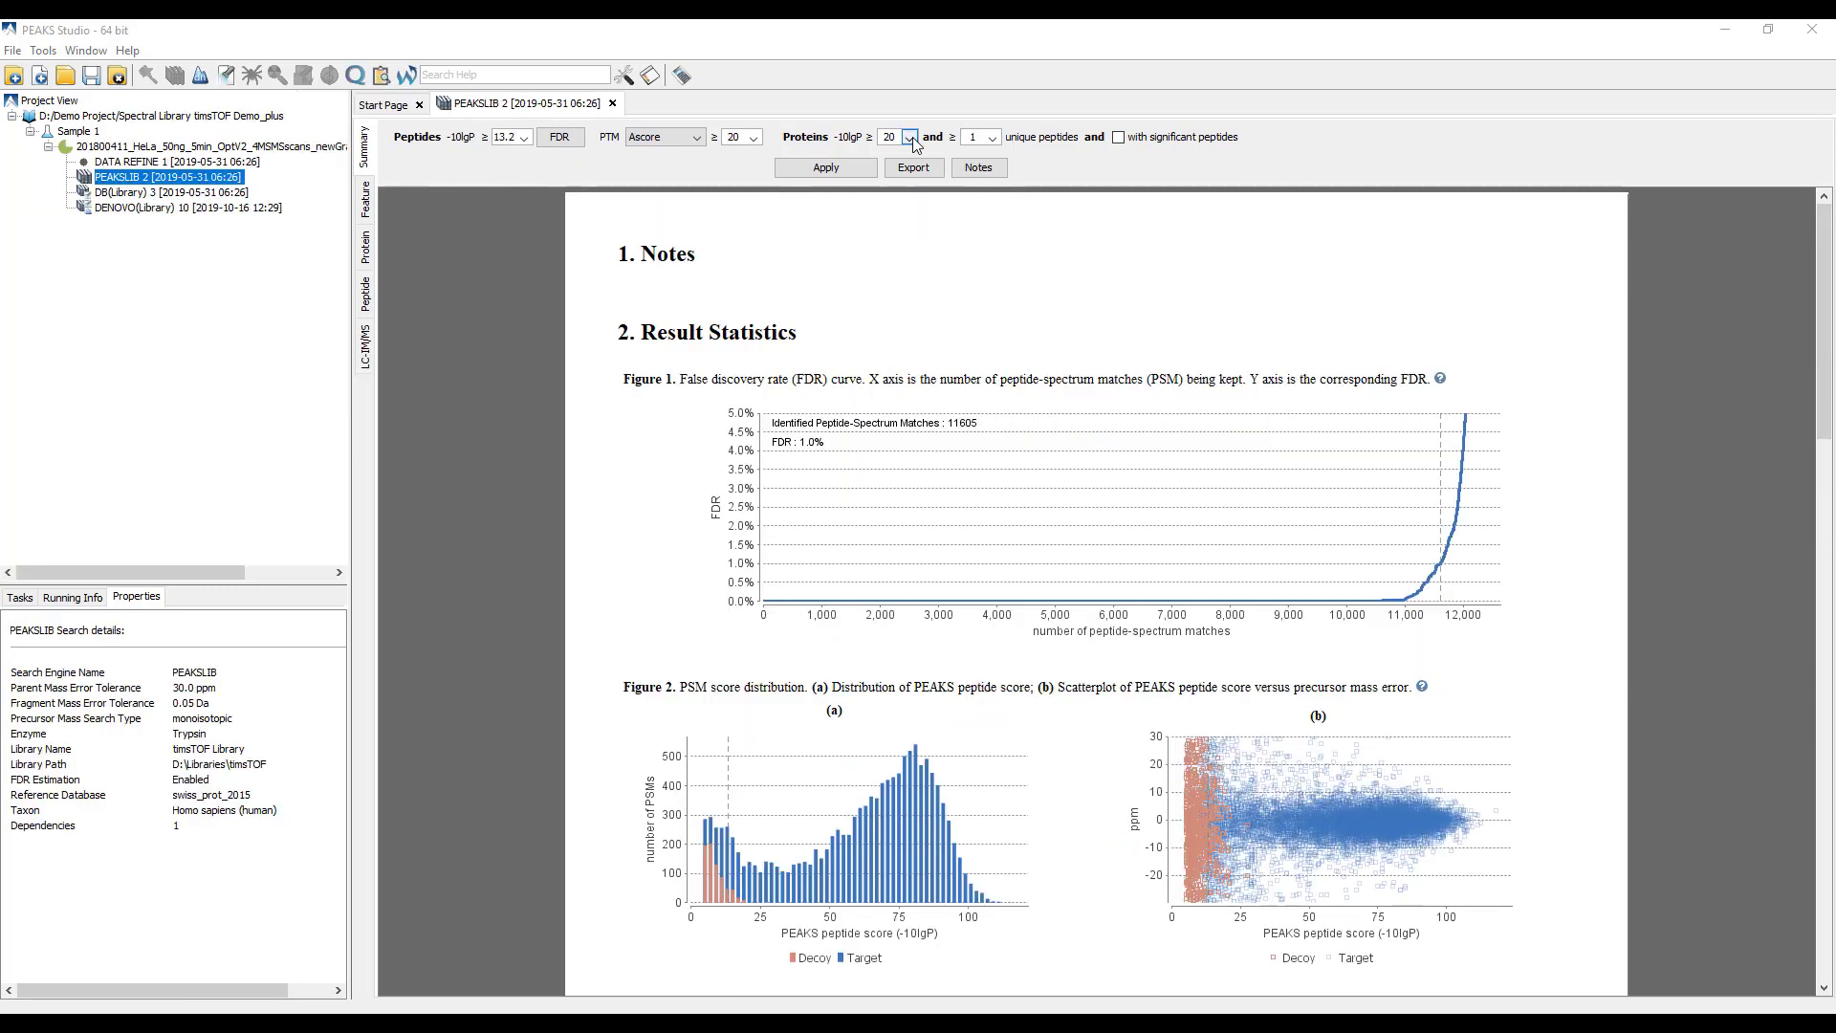
Step: View the protein coverage and peptide results of the PEAKSLIB 2 search
click(366, 252)
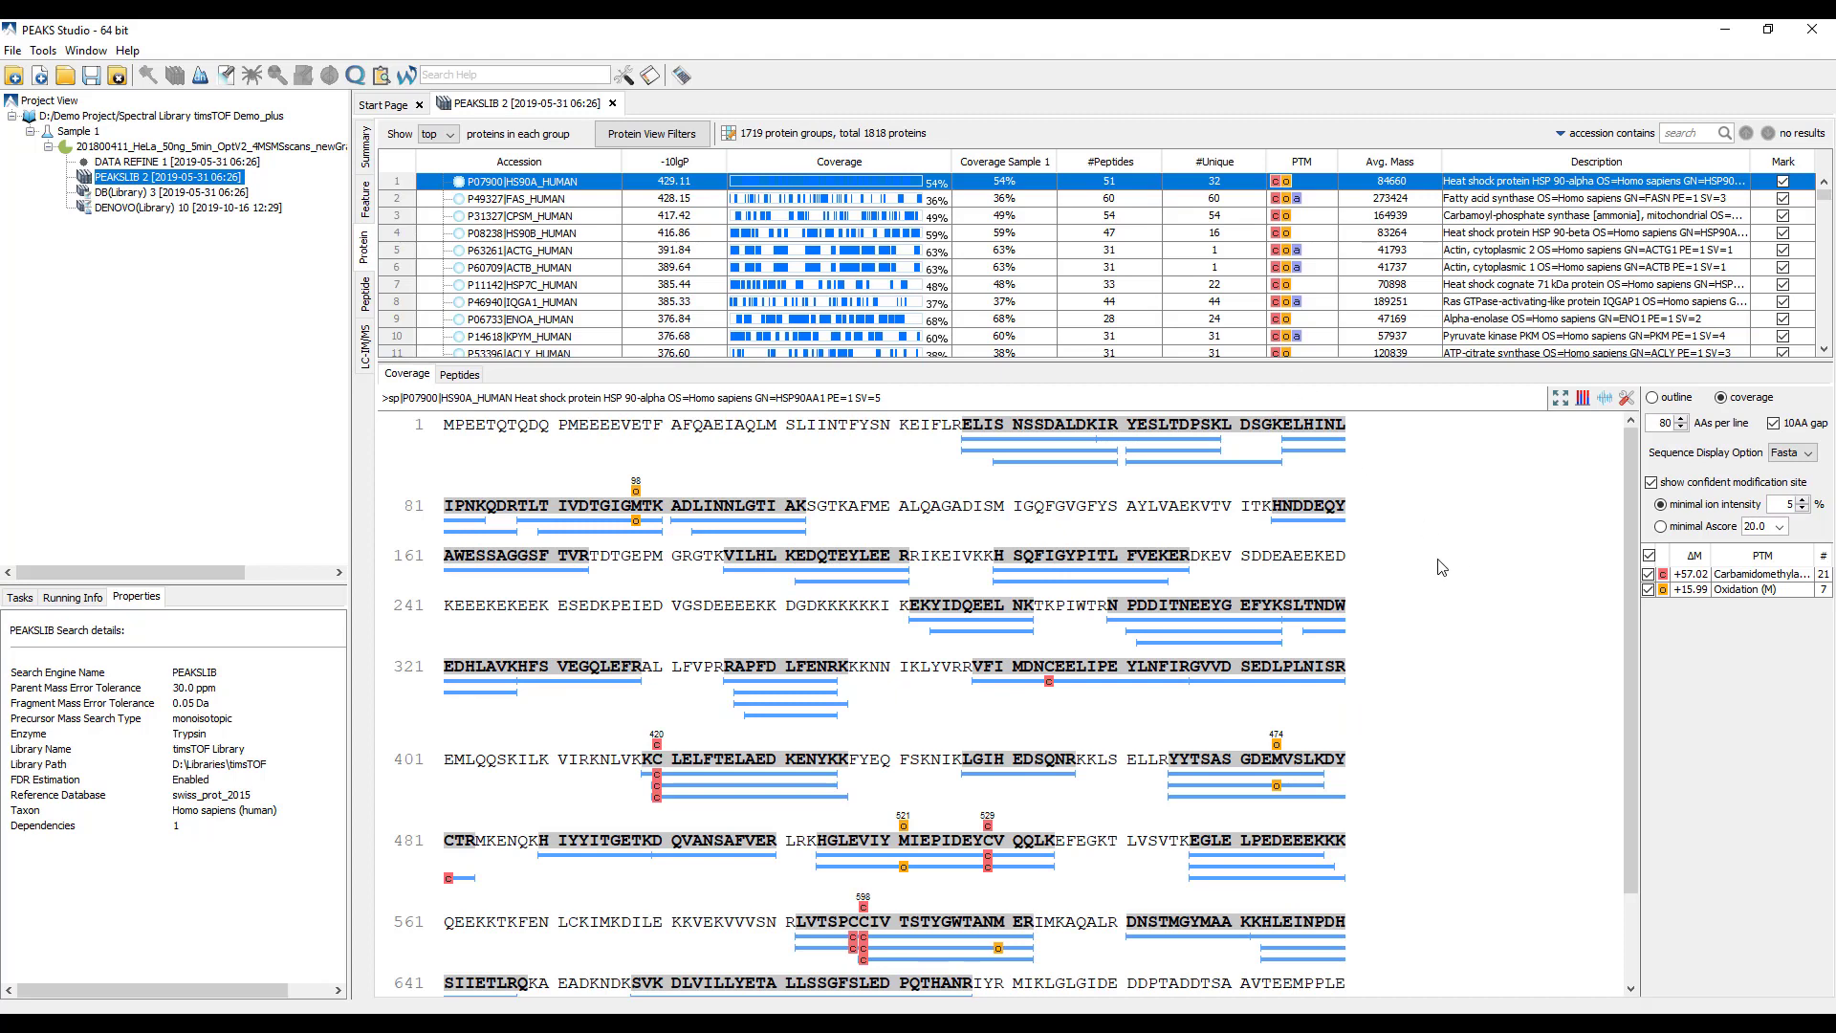
click(369, 304)
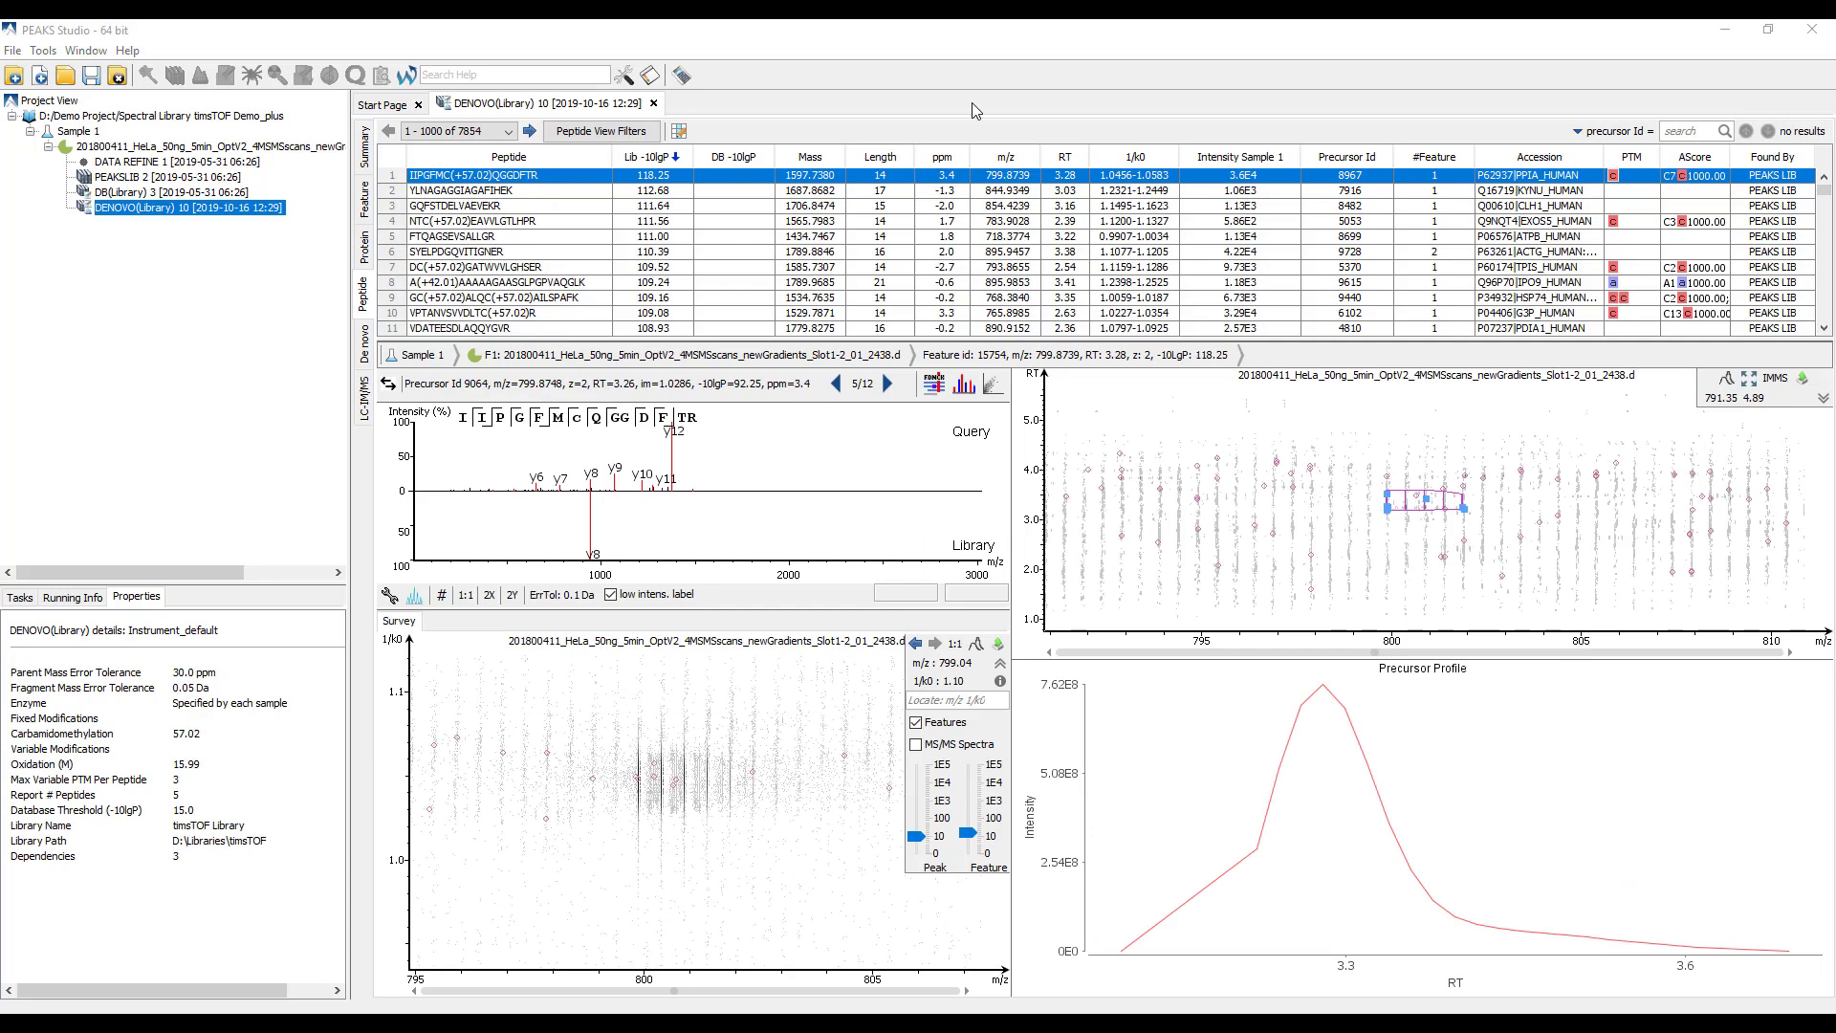
Step: Sort the DENOVO(Library) 10 peptide list by Found By and view its de novo results
click(1766, 157)
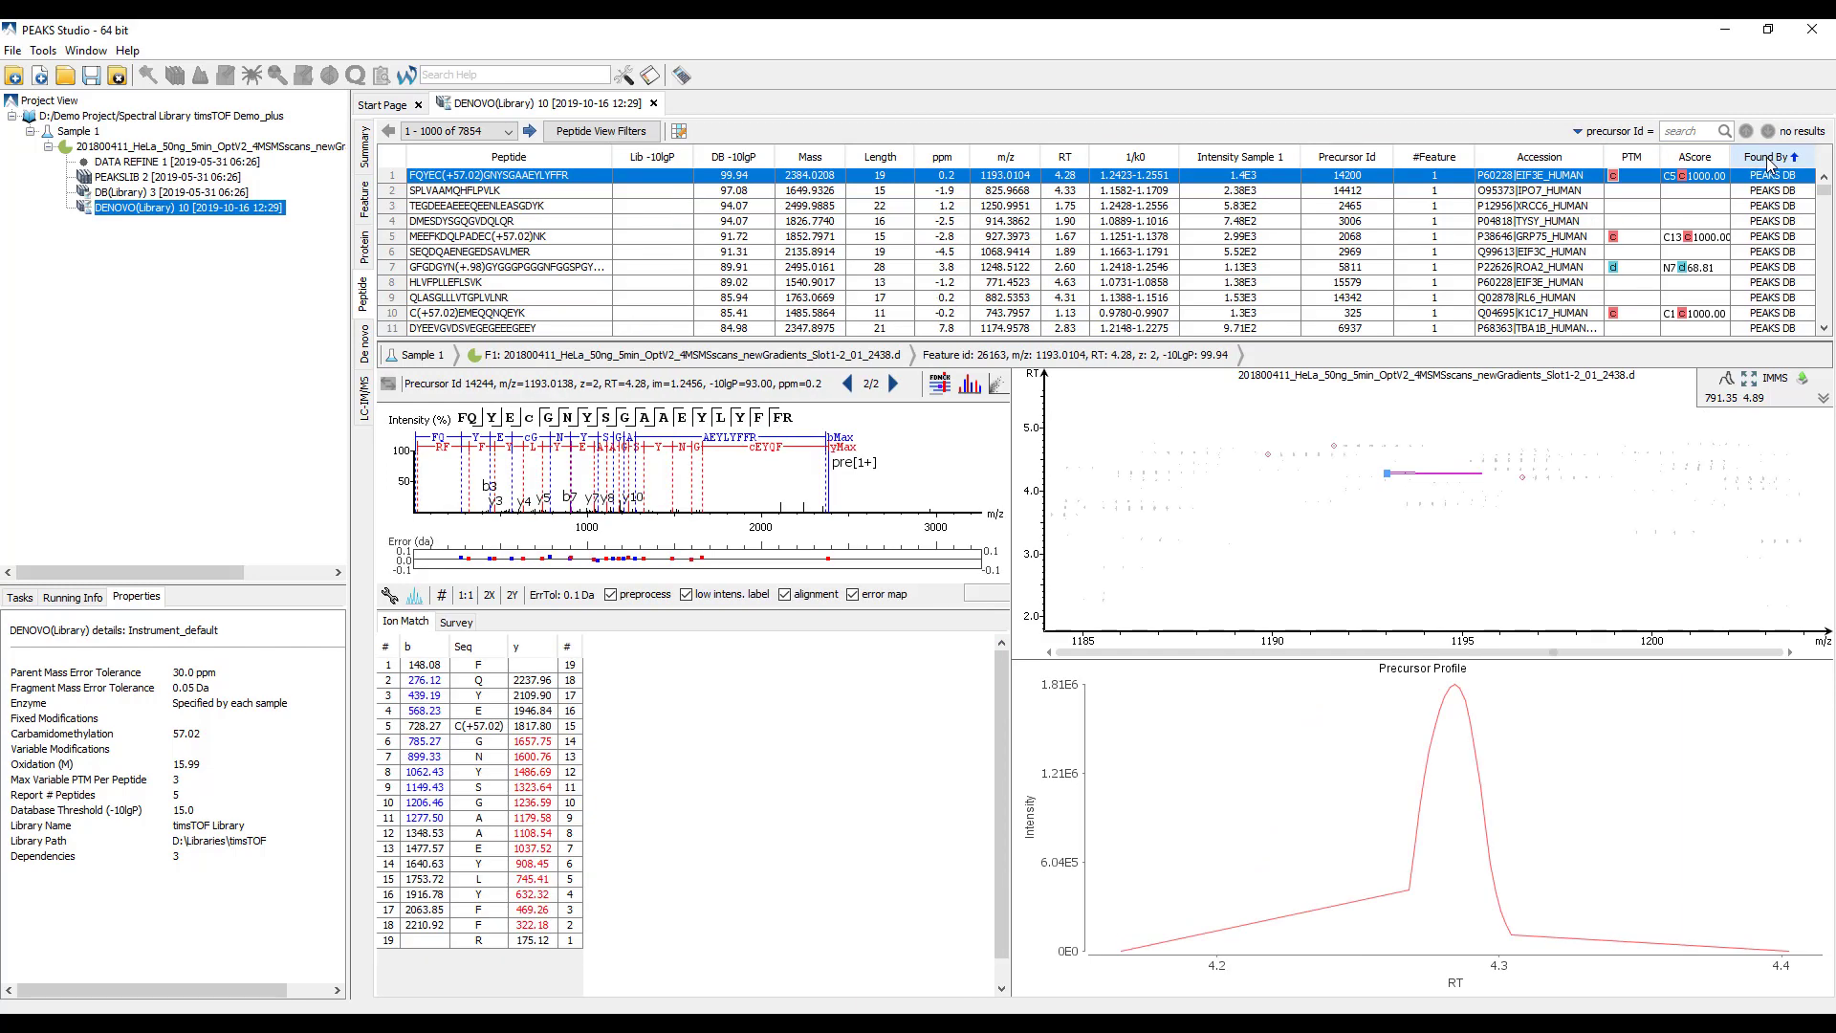
click(364, 359)
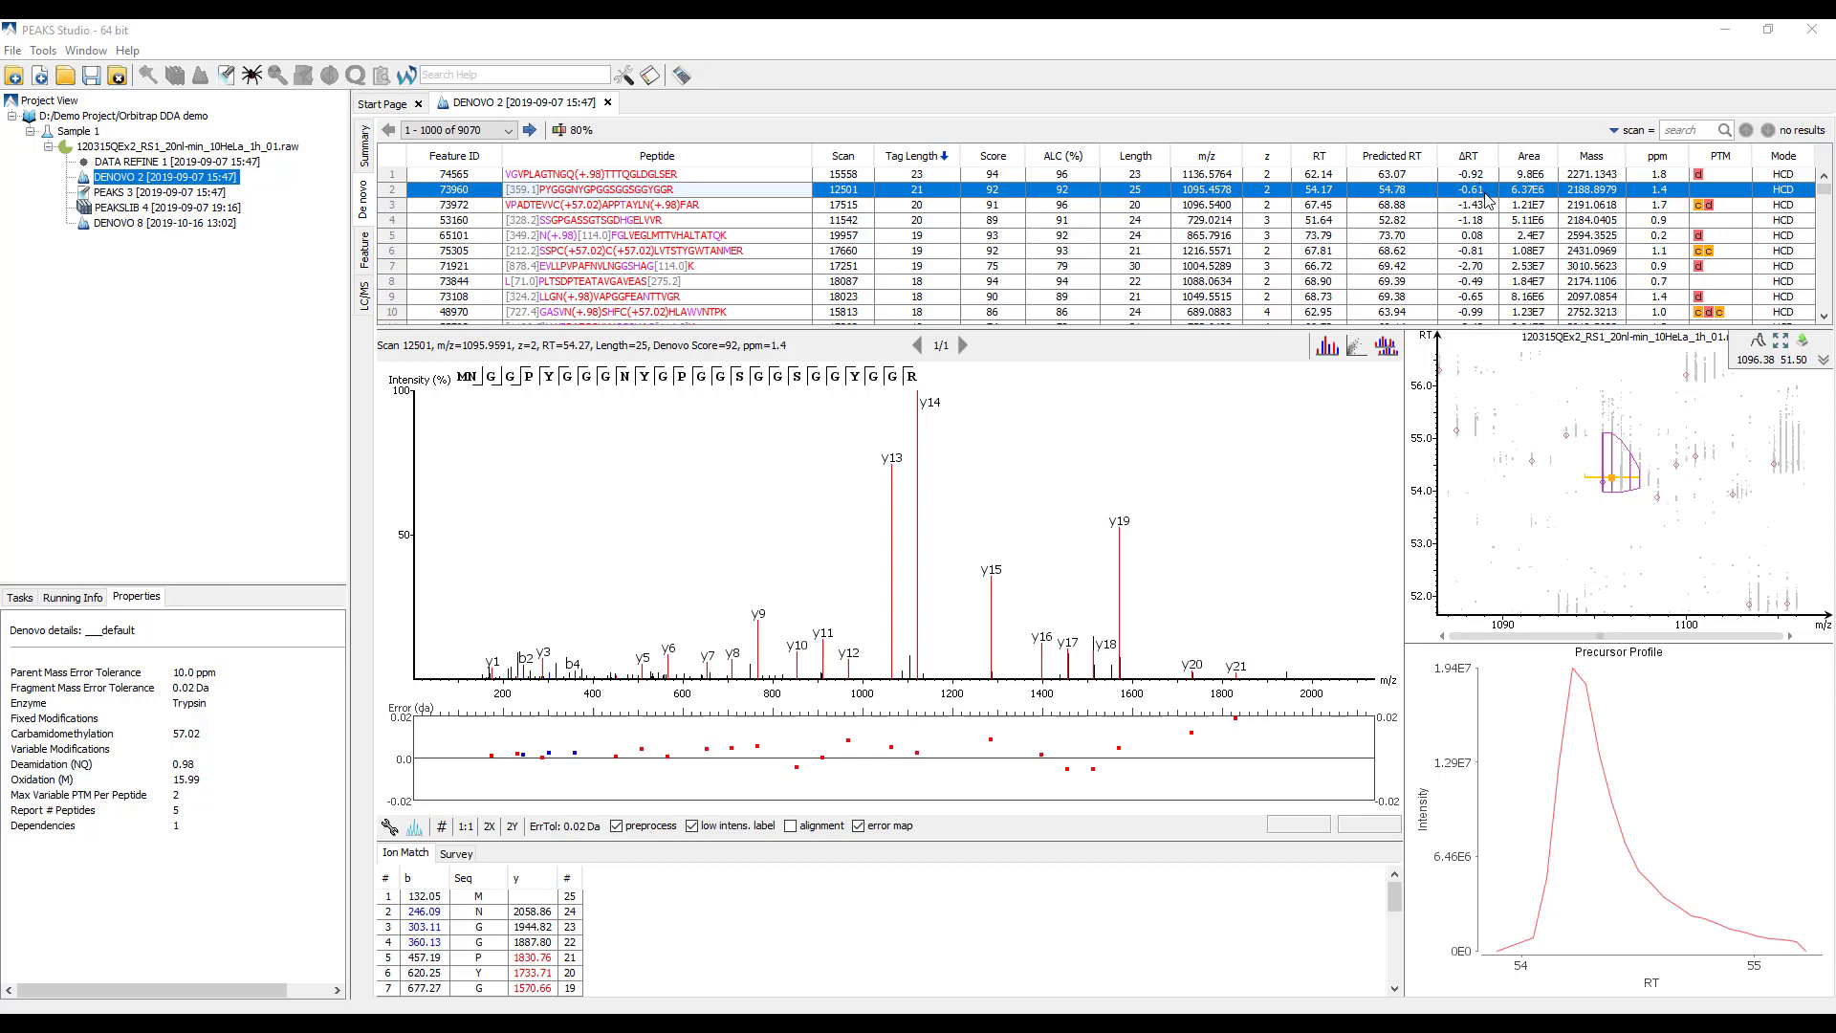
Step: Inspect the spectrum and peptide annotation of feature 71921 (scan 17251) in the DENOVO 2 results
click(1489, 267)
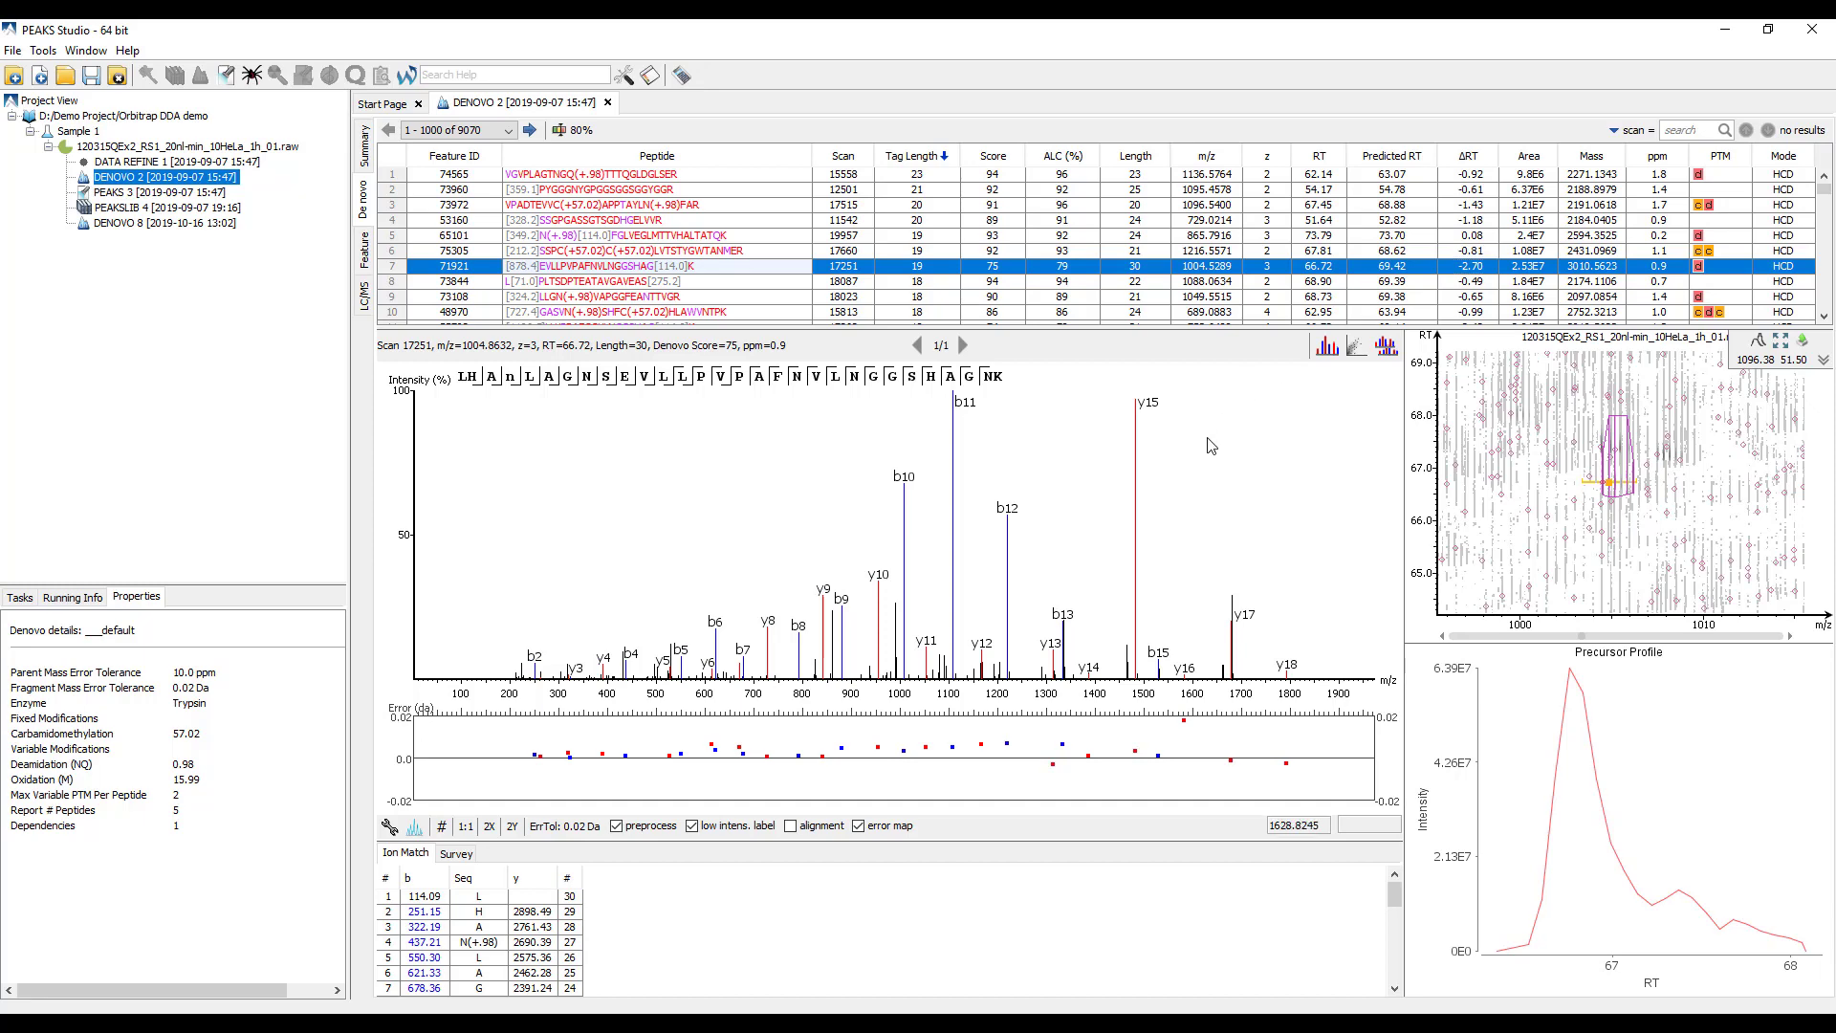
mouse_move(659, 270)
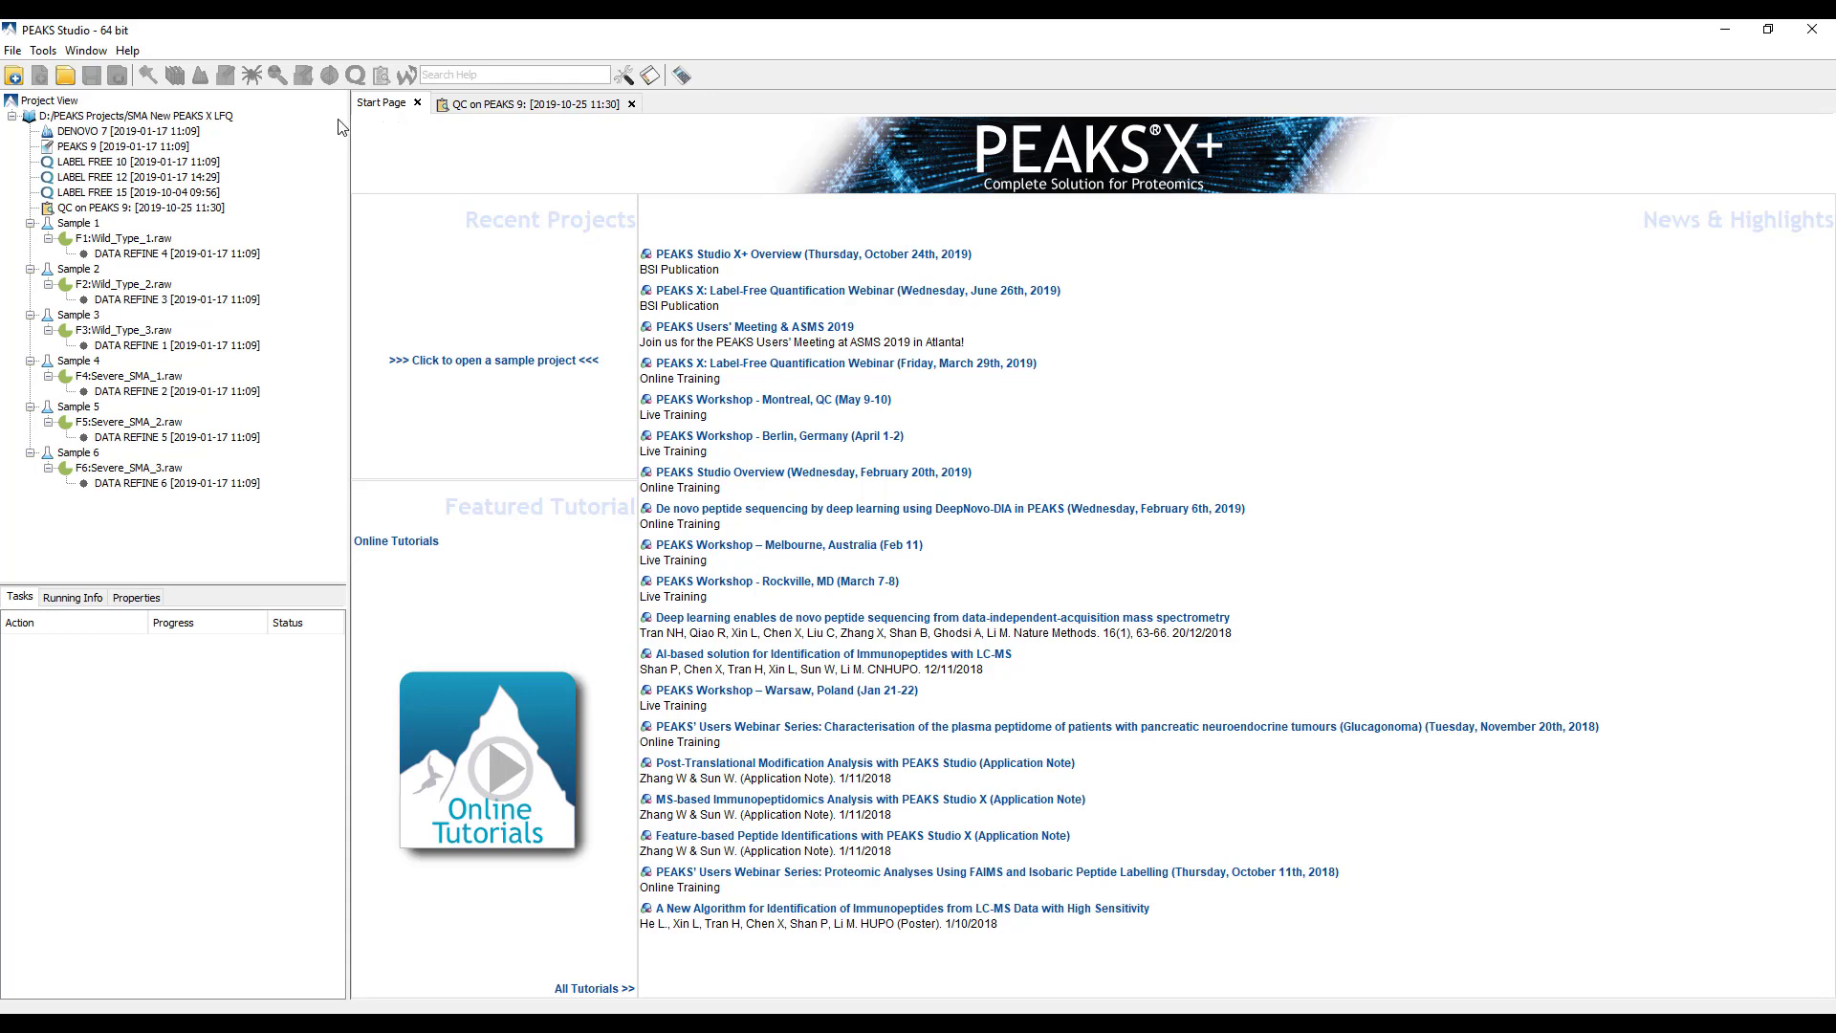
Step: Open the QC report on PEAKS 9 and examine its statistics and its acquisition, chromatogram and identification distributions
click(160, 148)
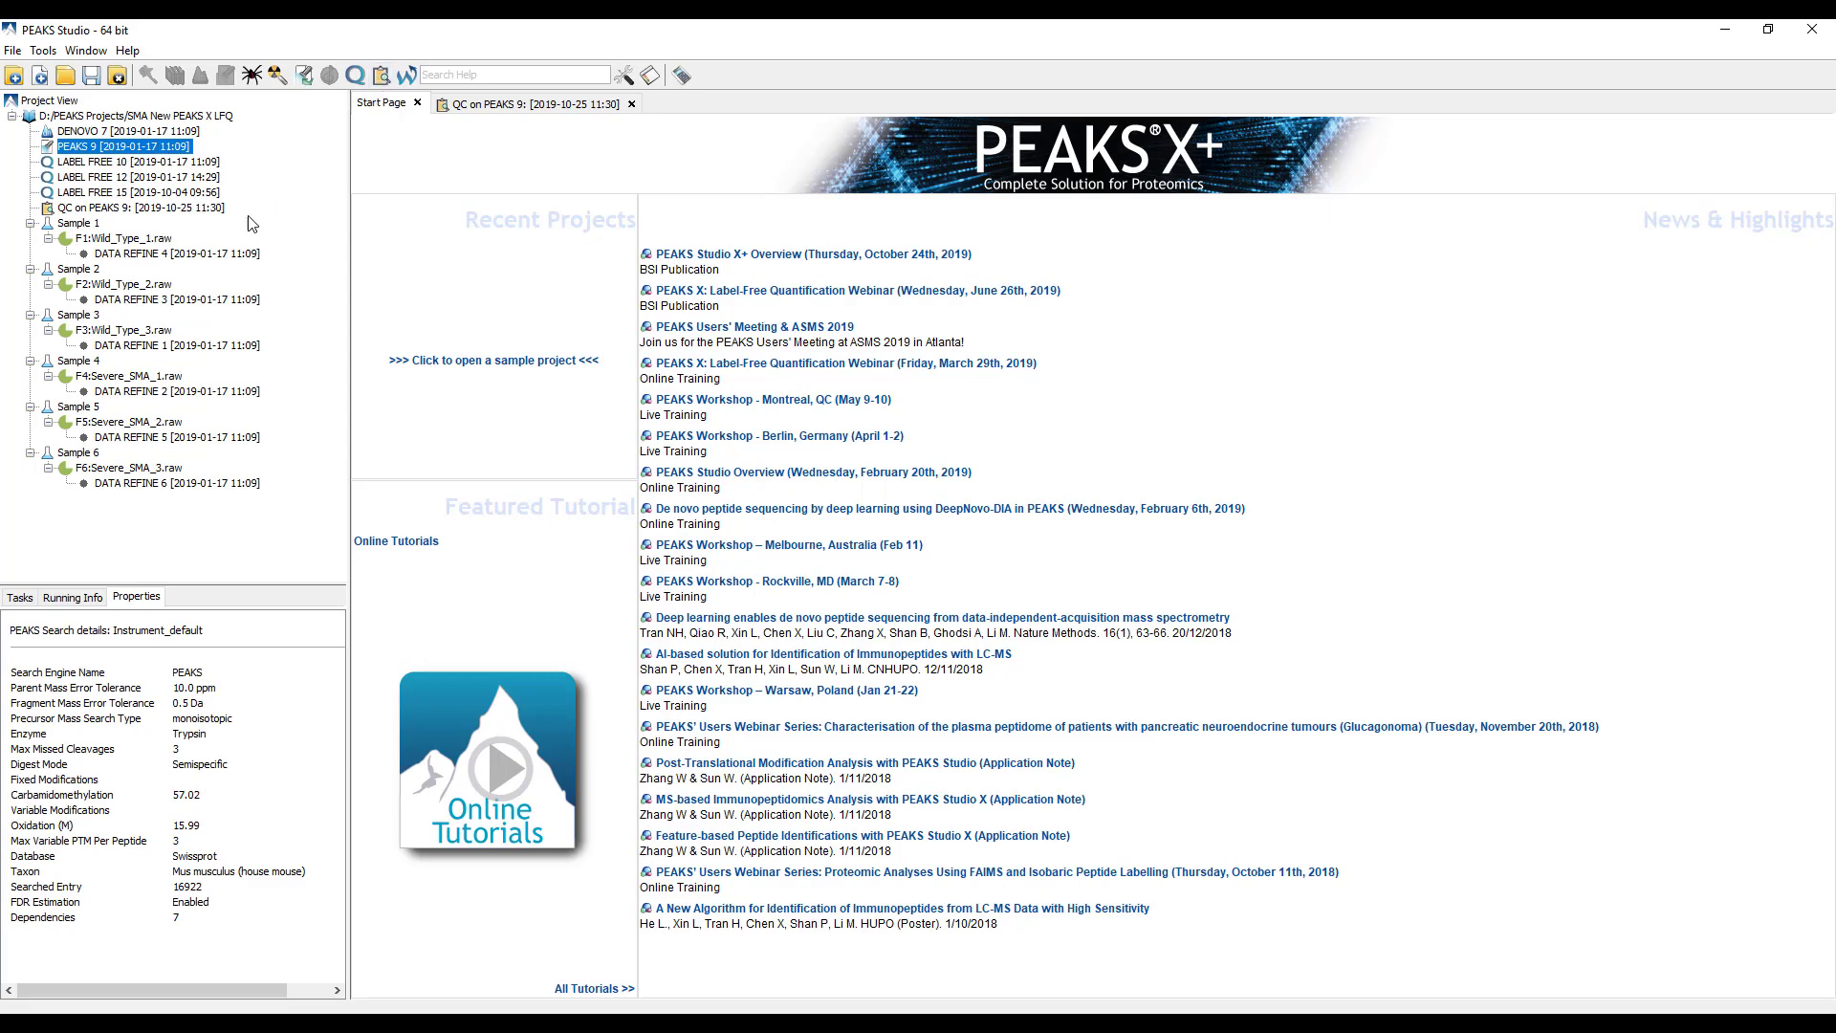
click(168, 212)
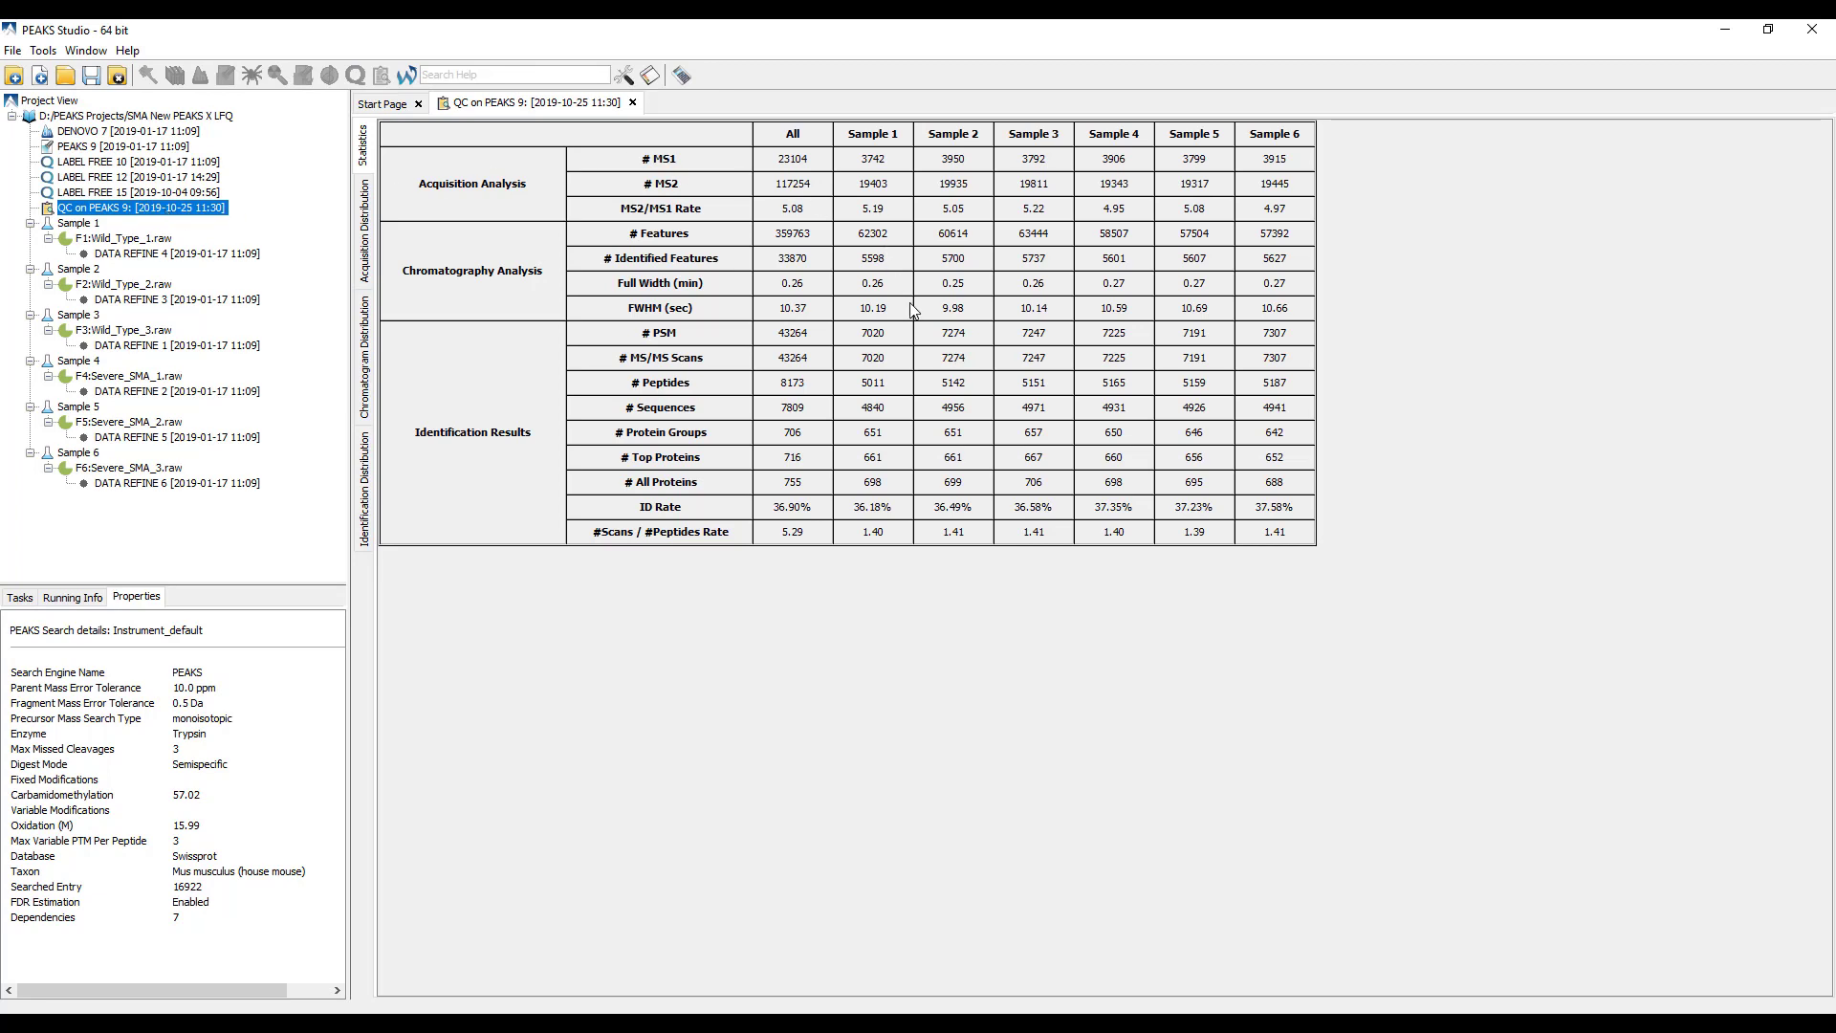
click(368, 226)
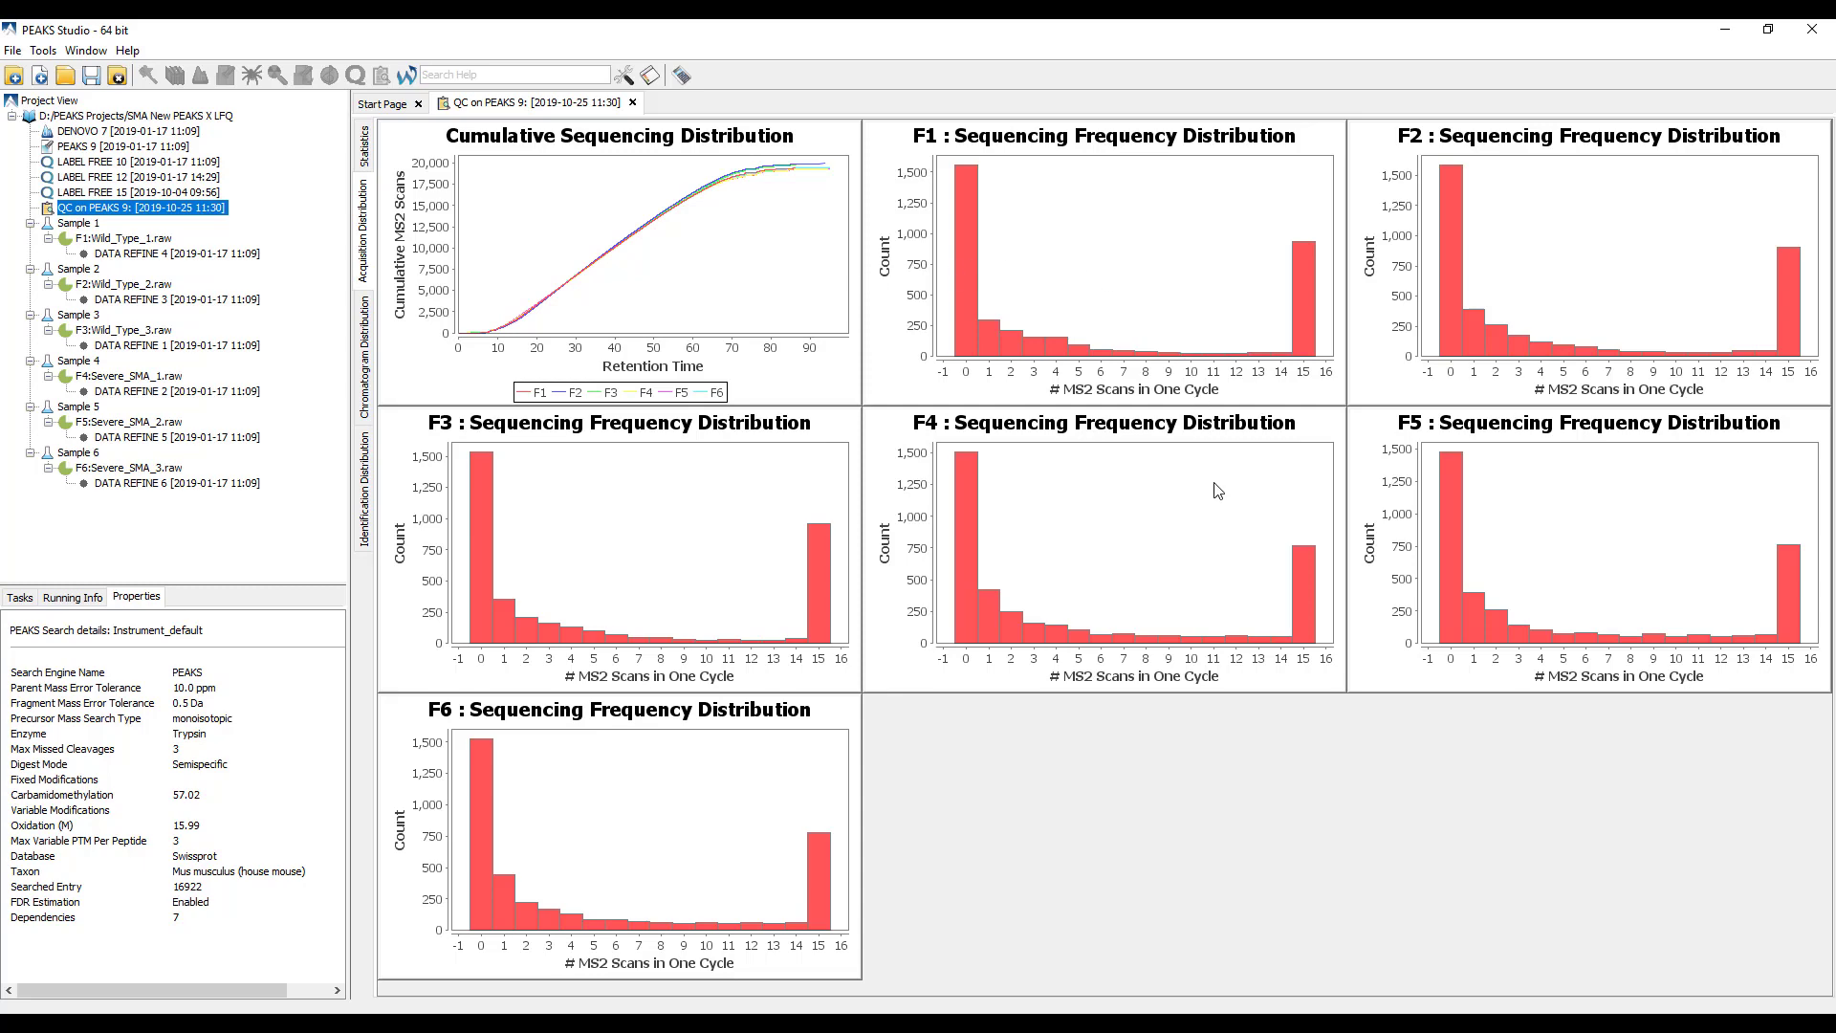
click(365, 376)
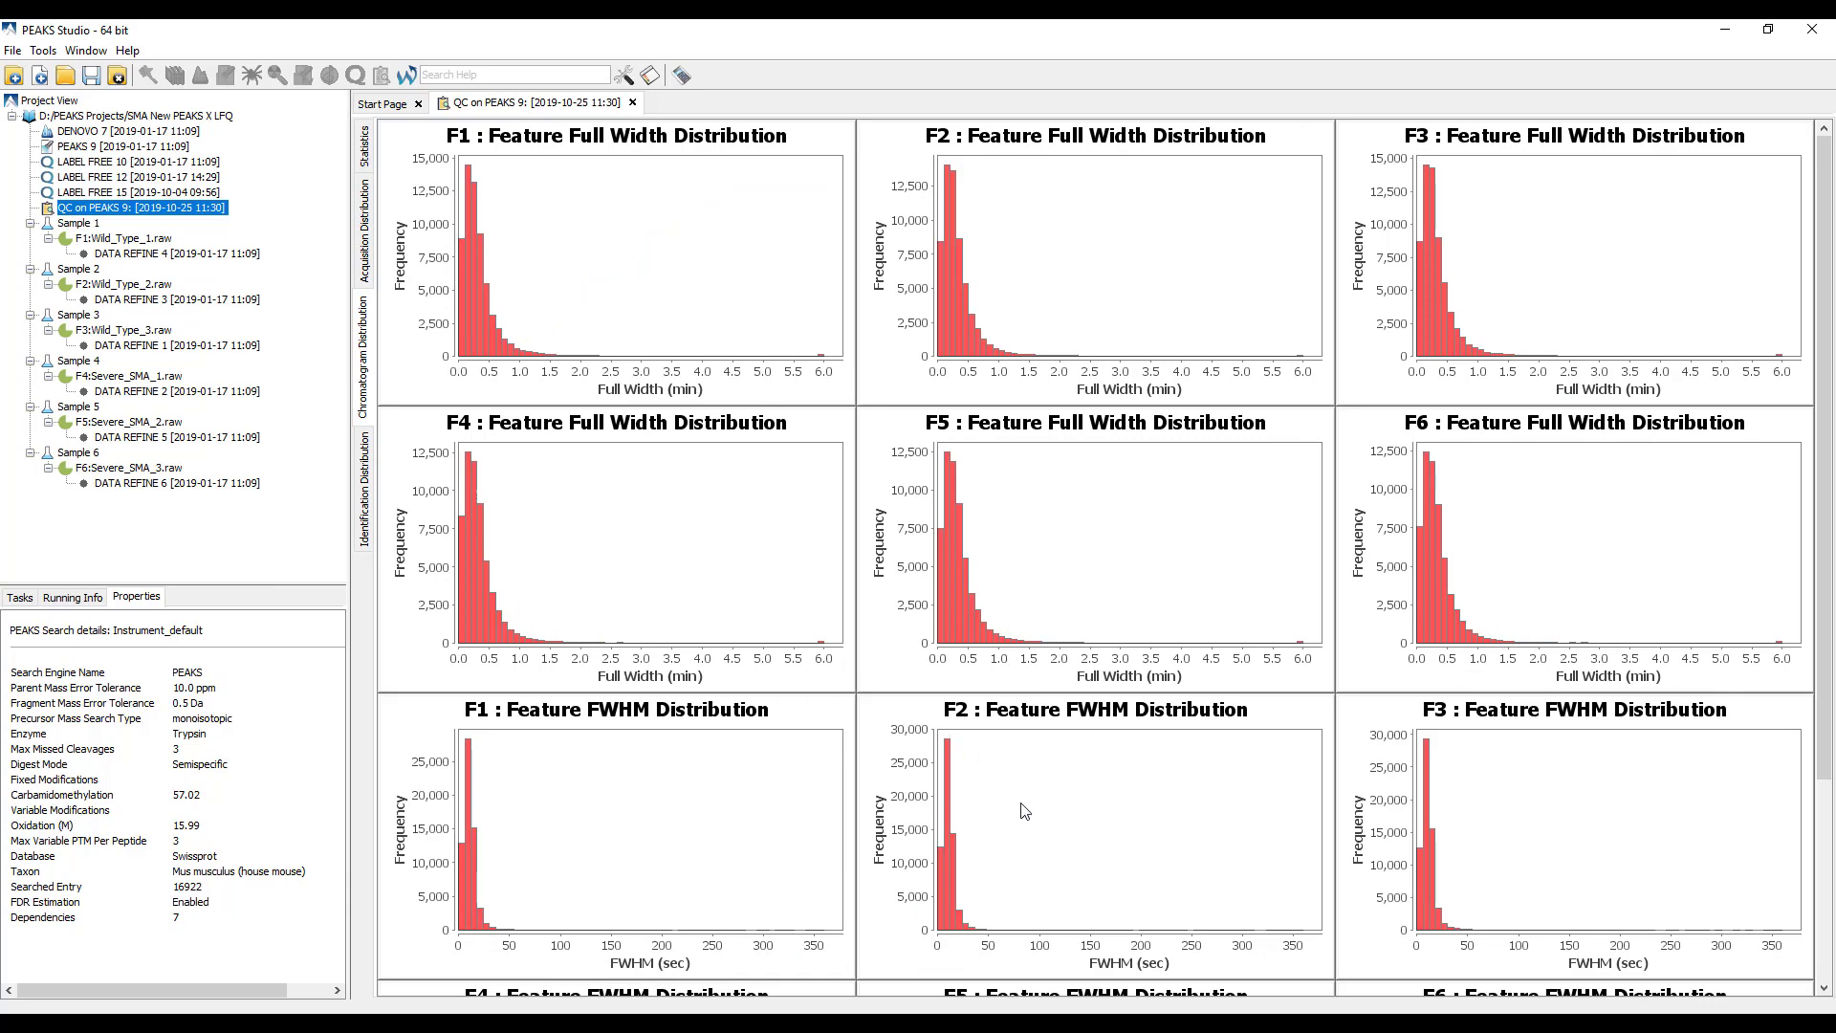
click(373, 466)
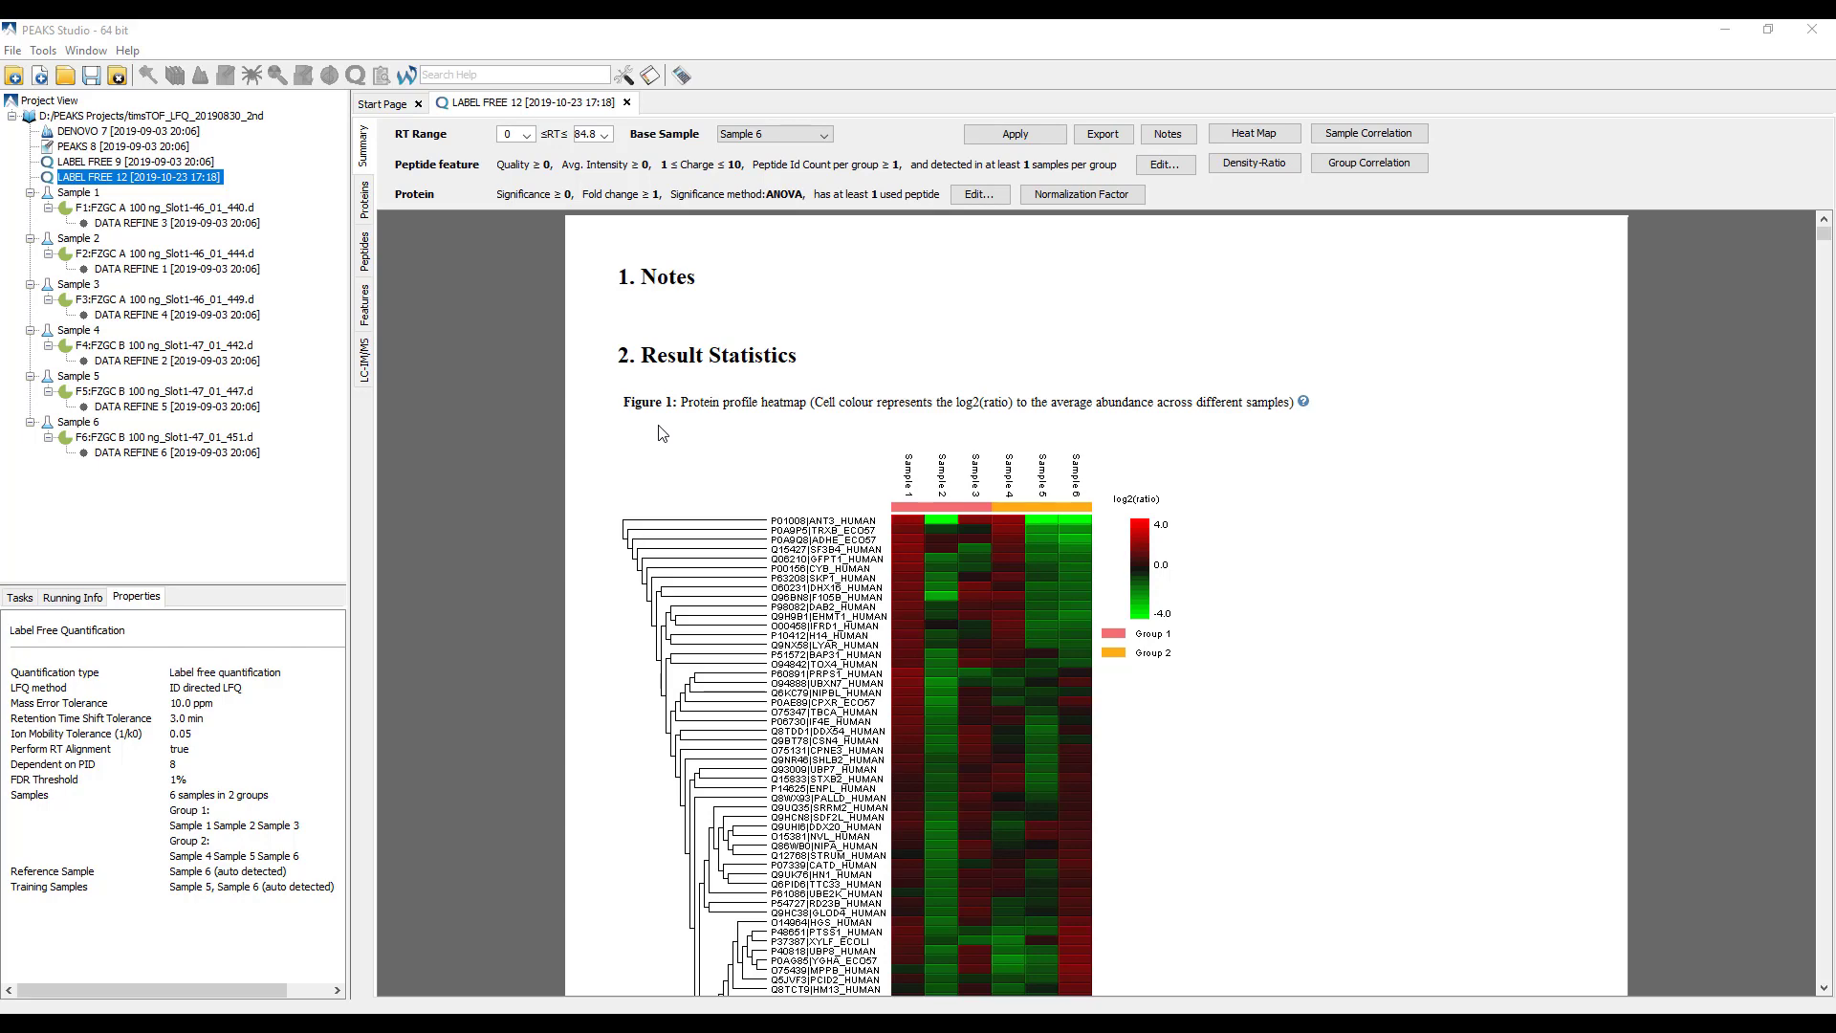
Step: Check the label free quantification method in the program configuration and close it without changes
click(623, 76)
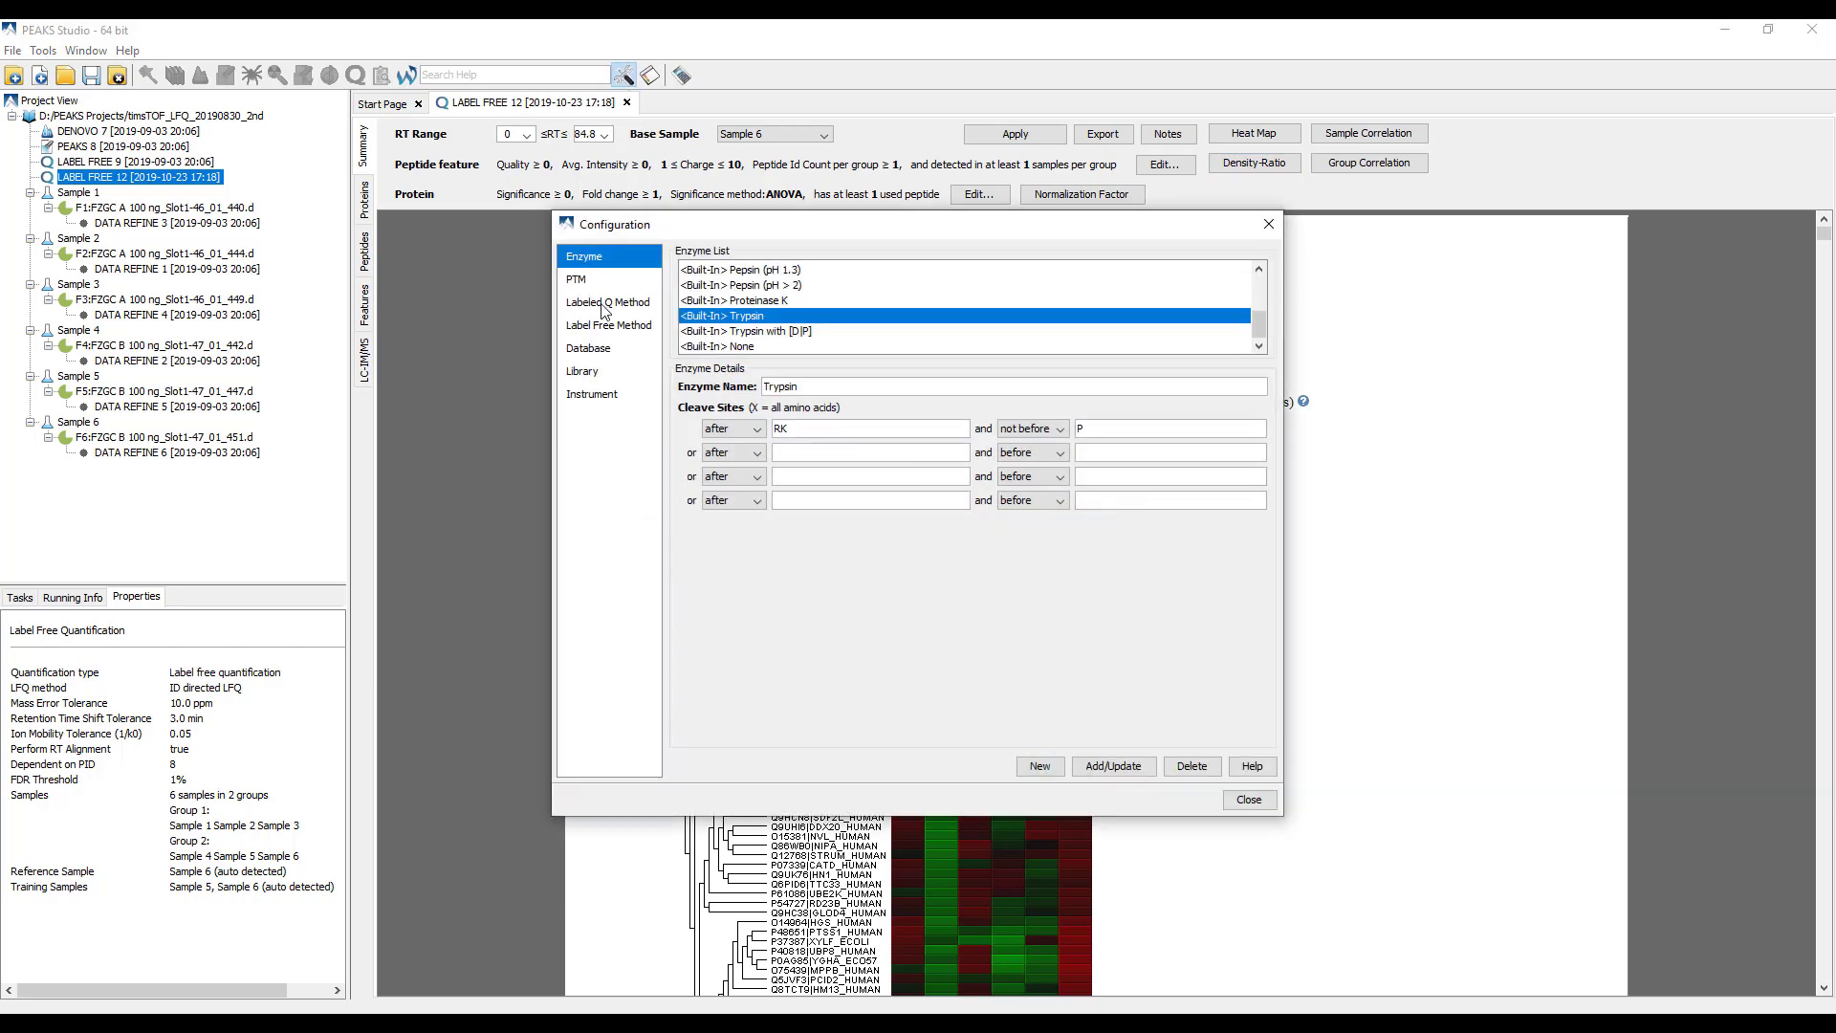
click(609, 325)
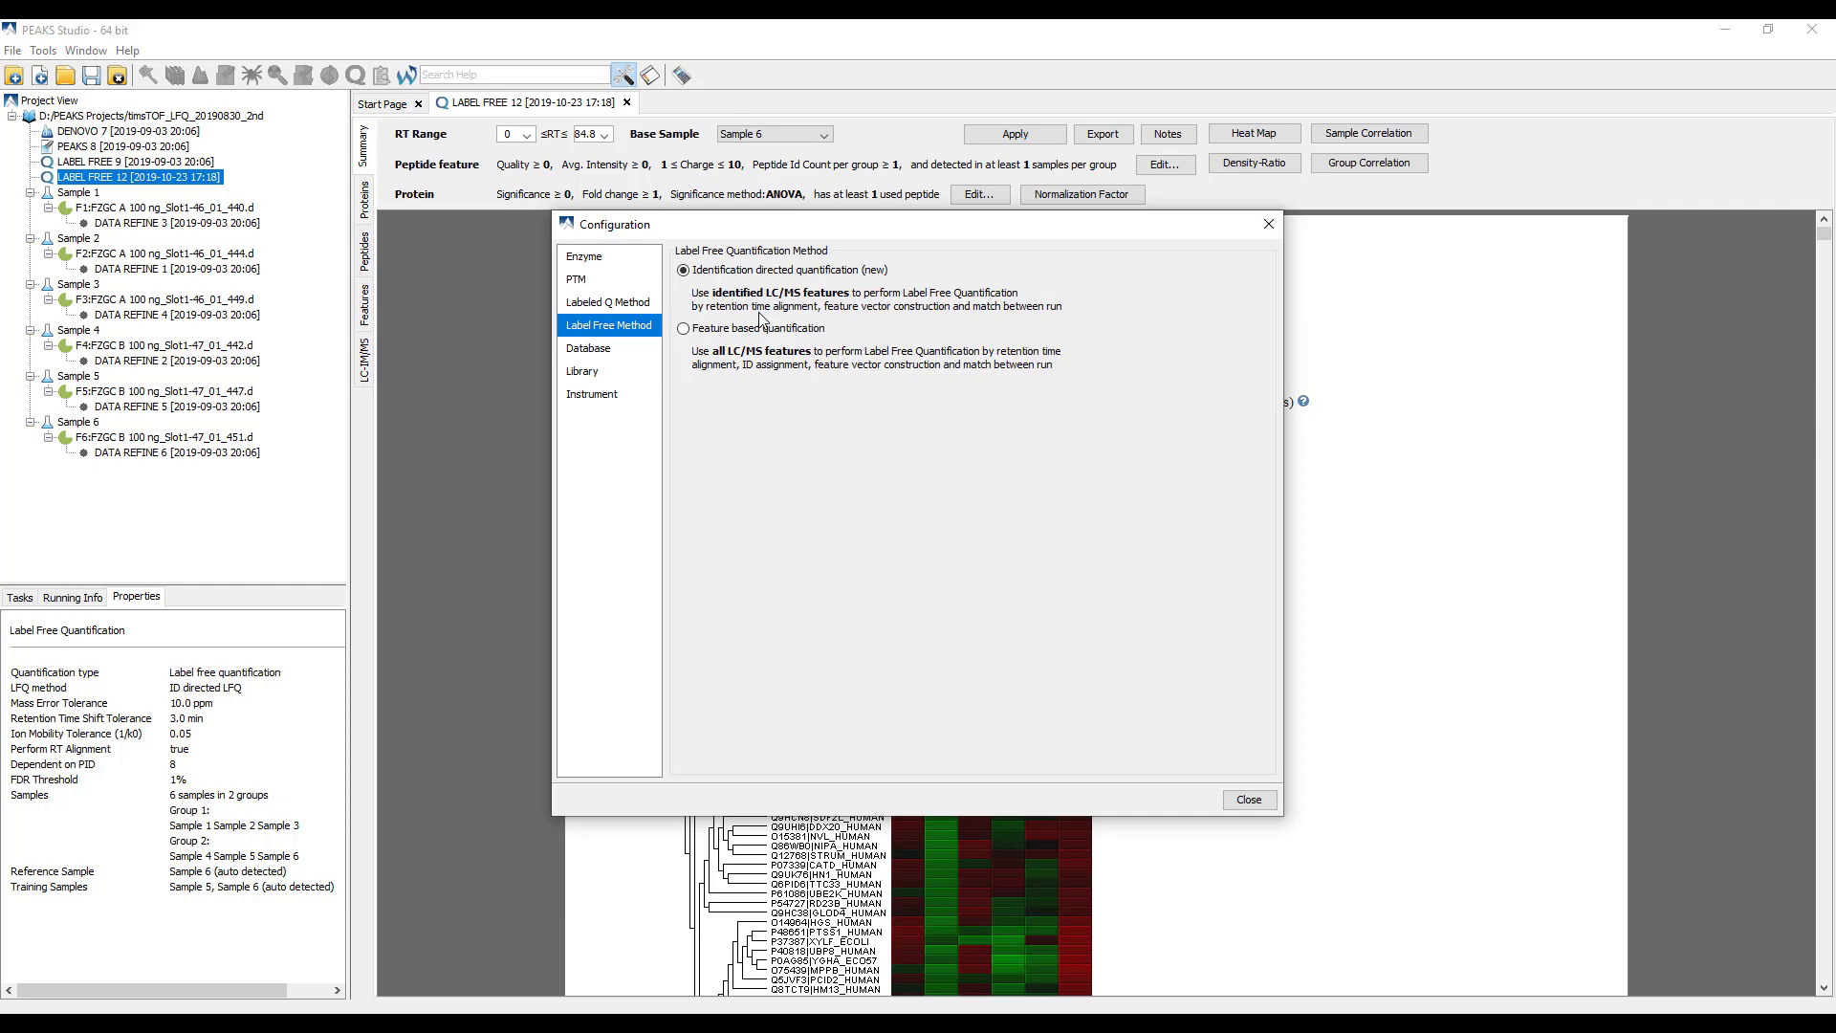
click(1238, 798)
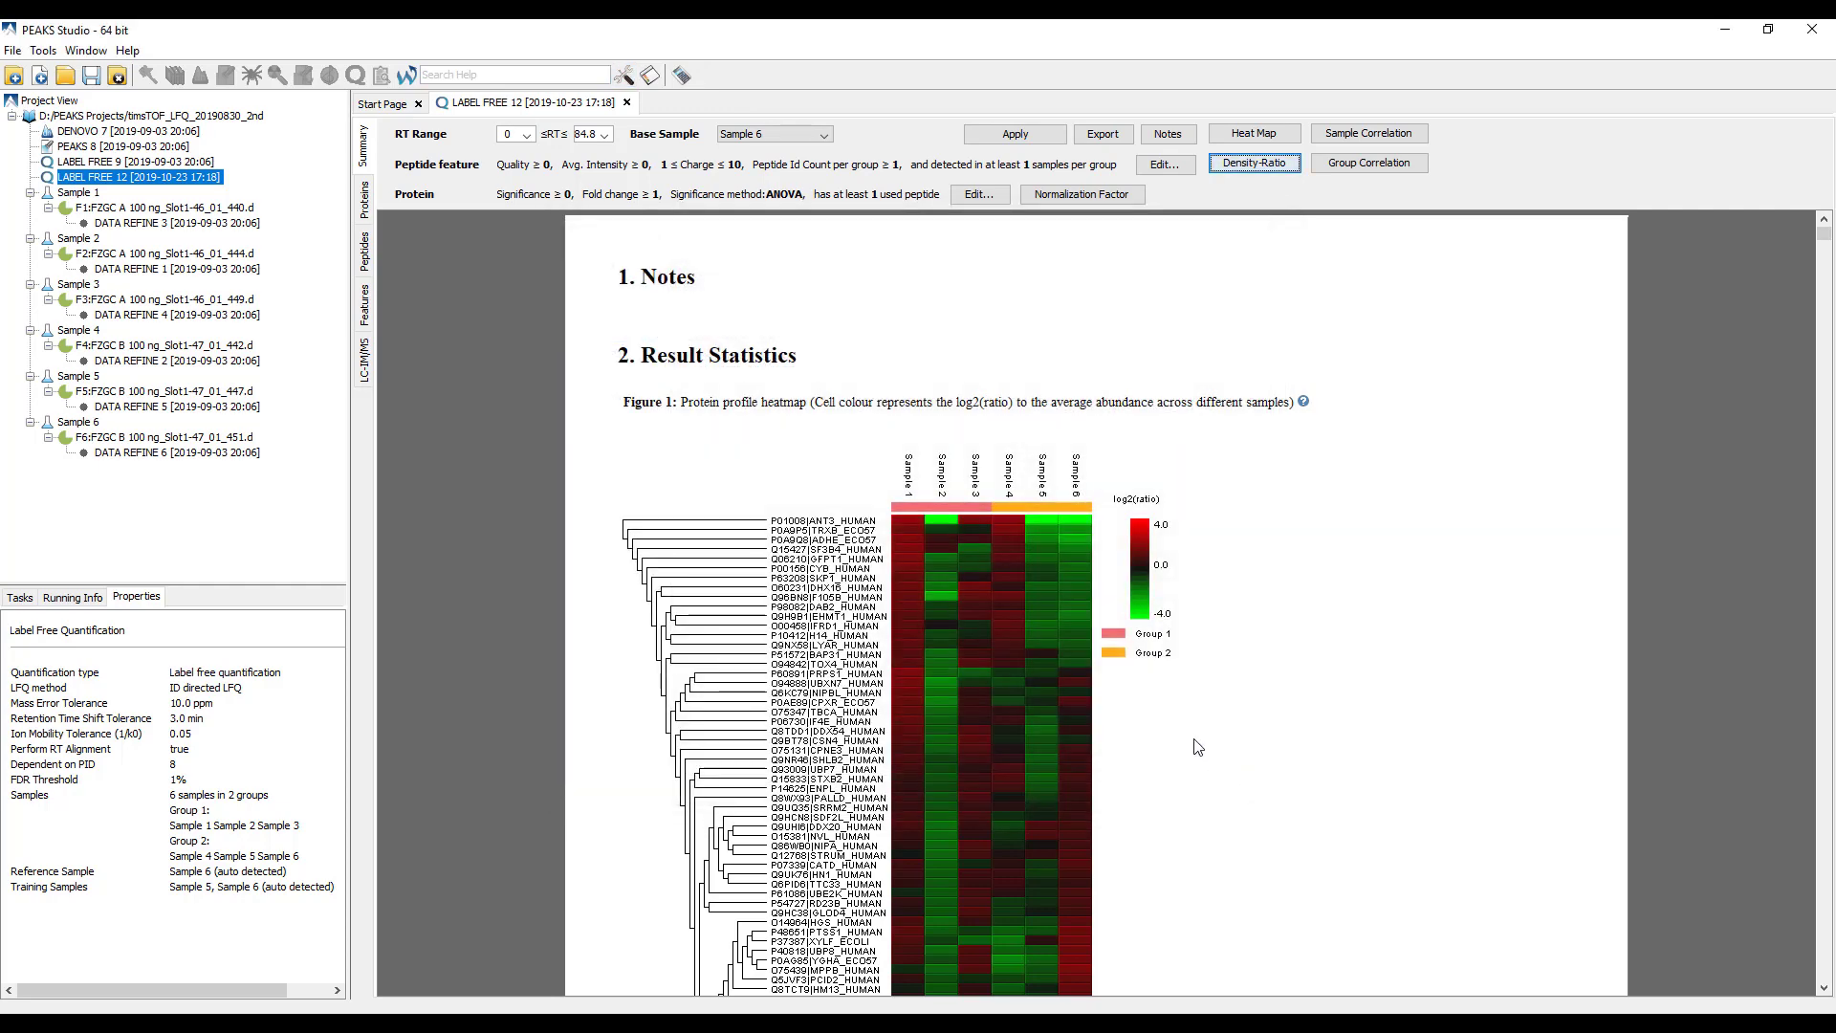
Step: Plot the sample correlation for Sample 1 and Sample 2 only, view its peptide and feature correlations, and close the plot
click(1392, 135)
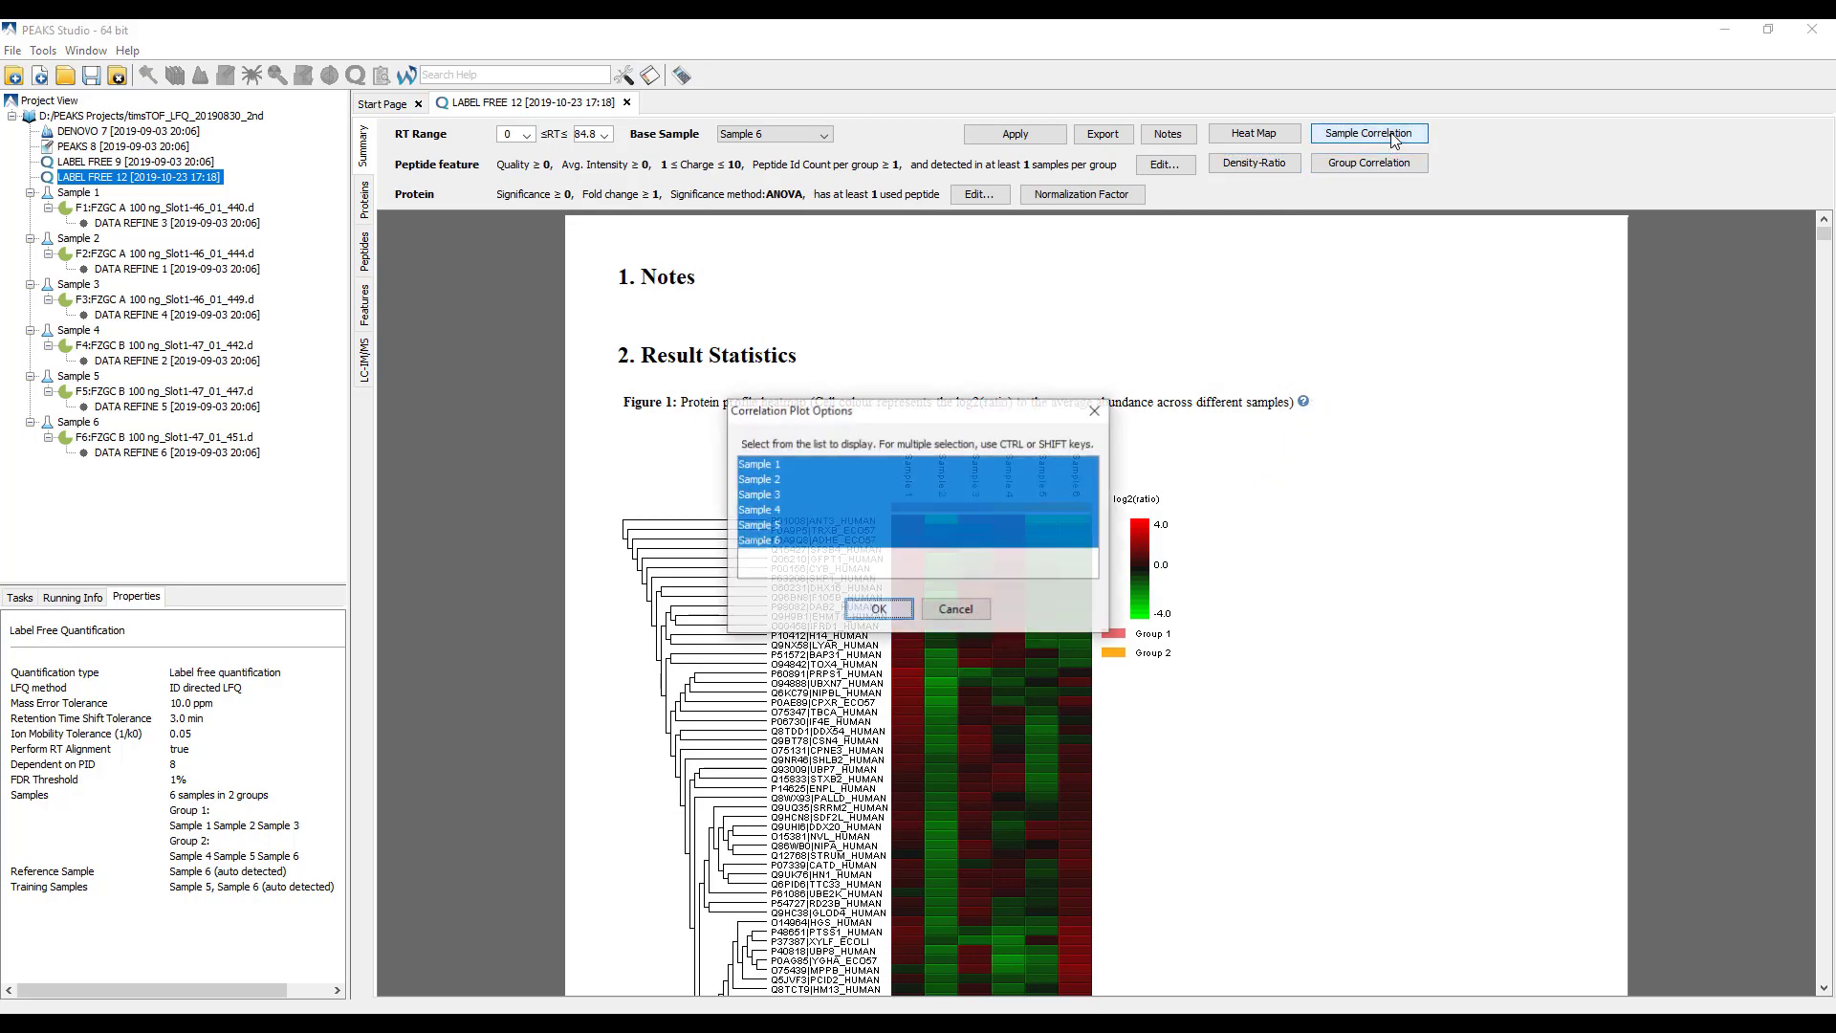
click(782, 464)
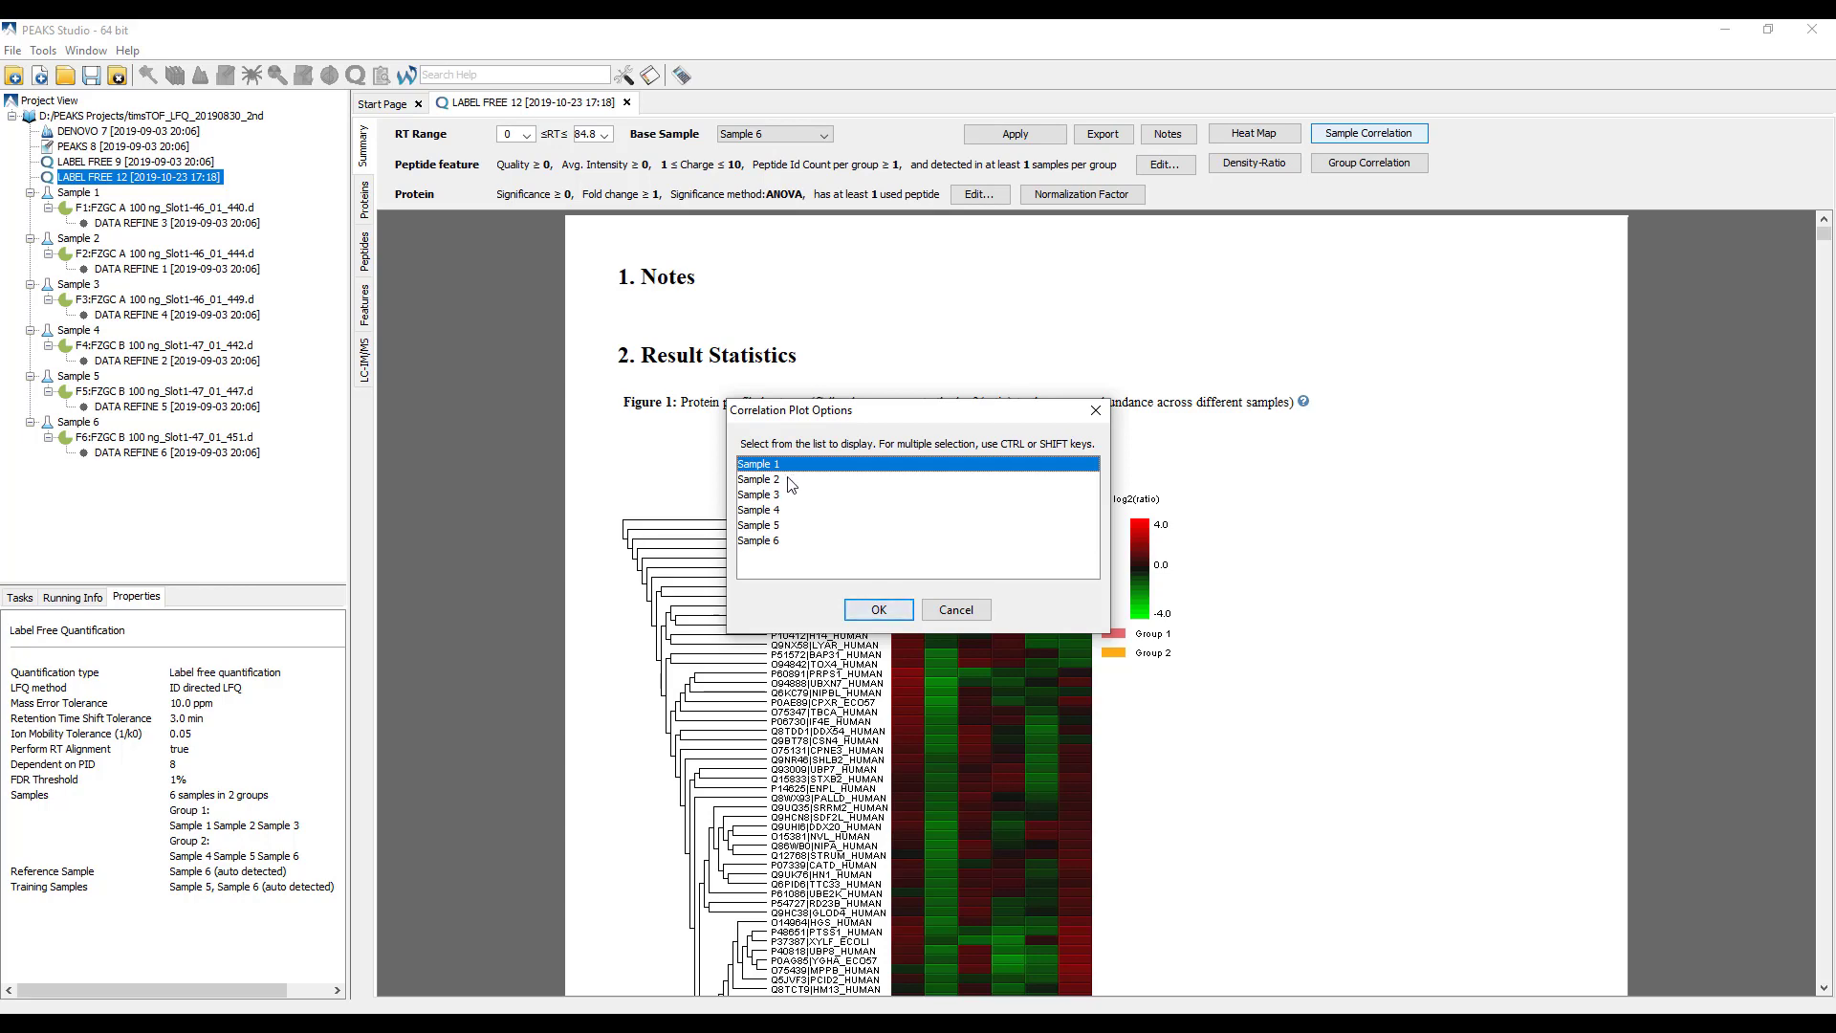
ctrl+click(792, 480)
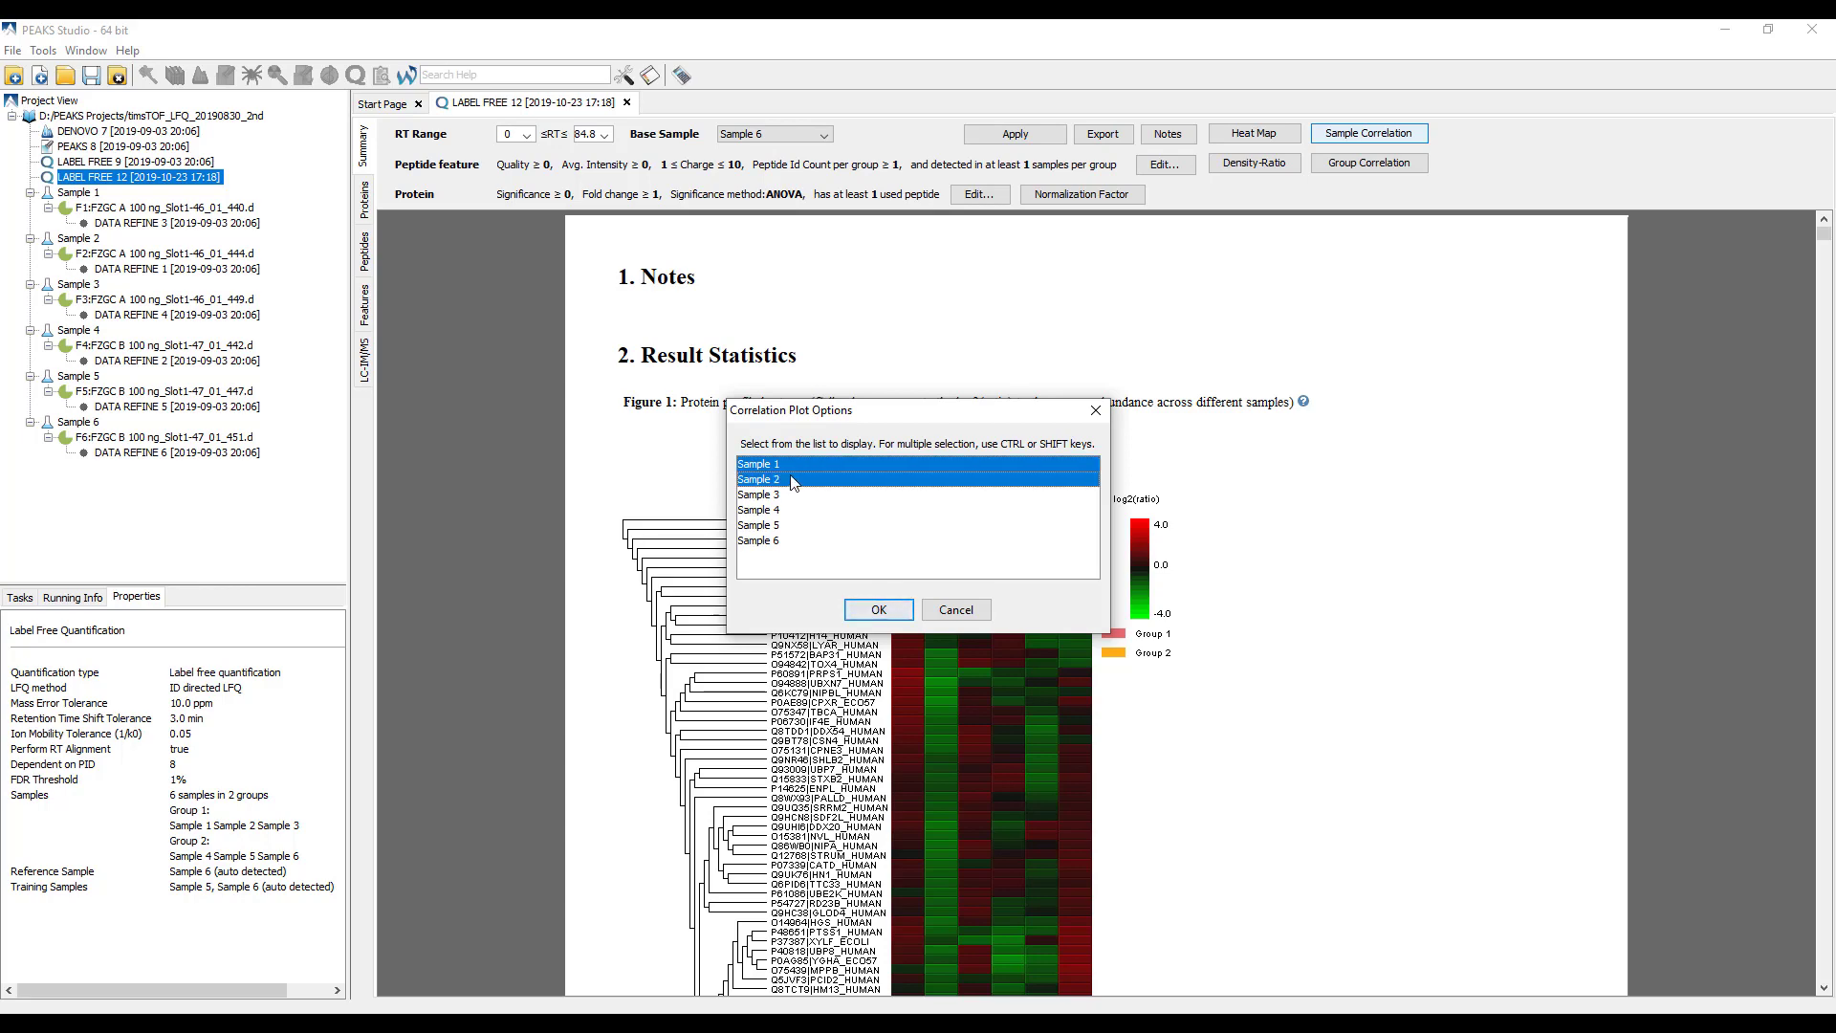
click(880, 610)
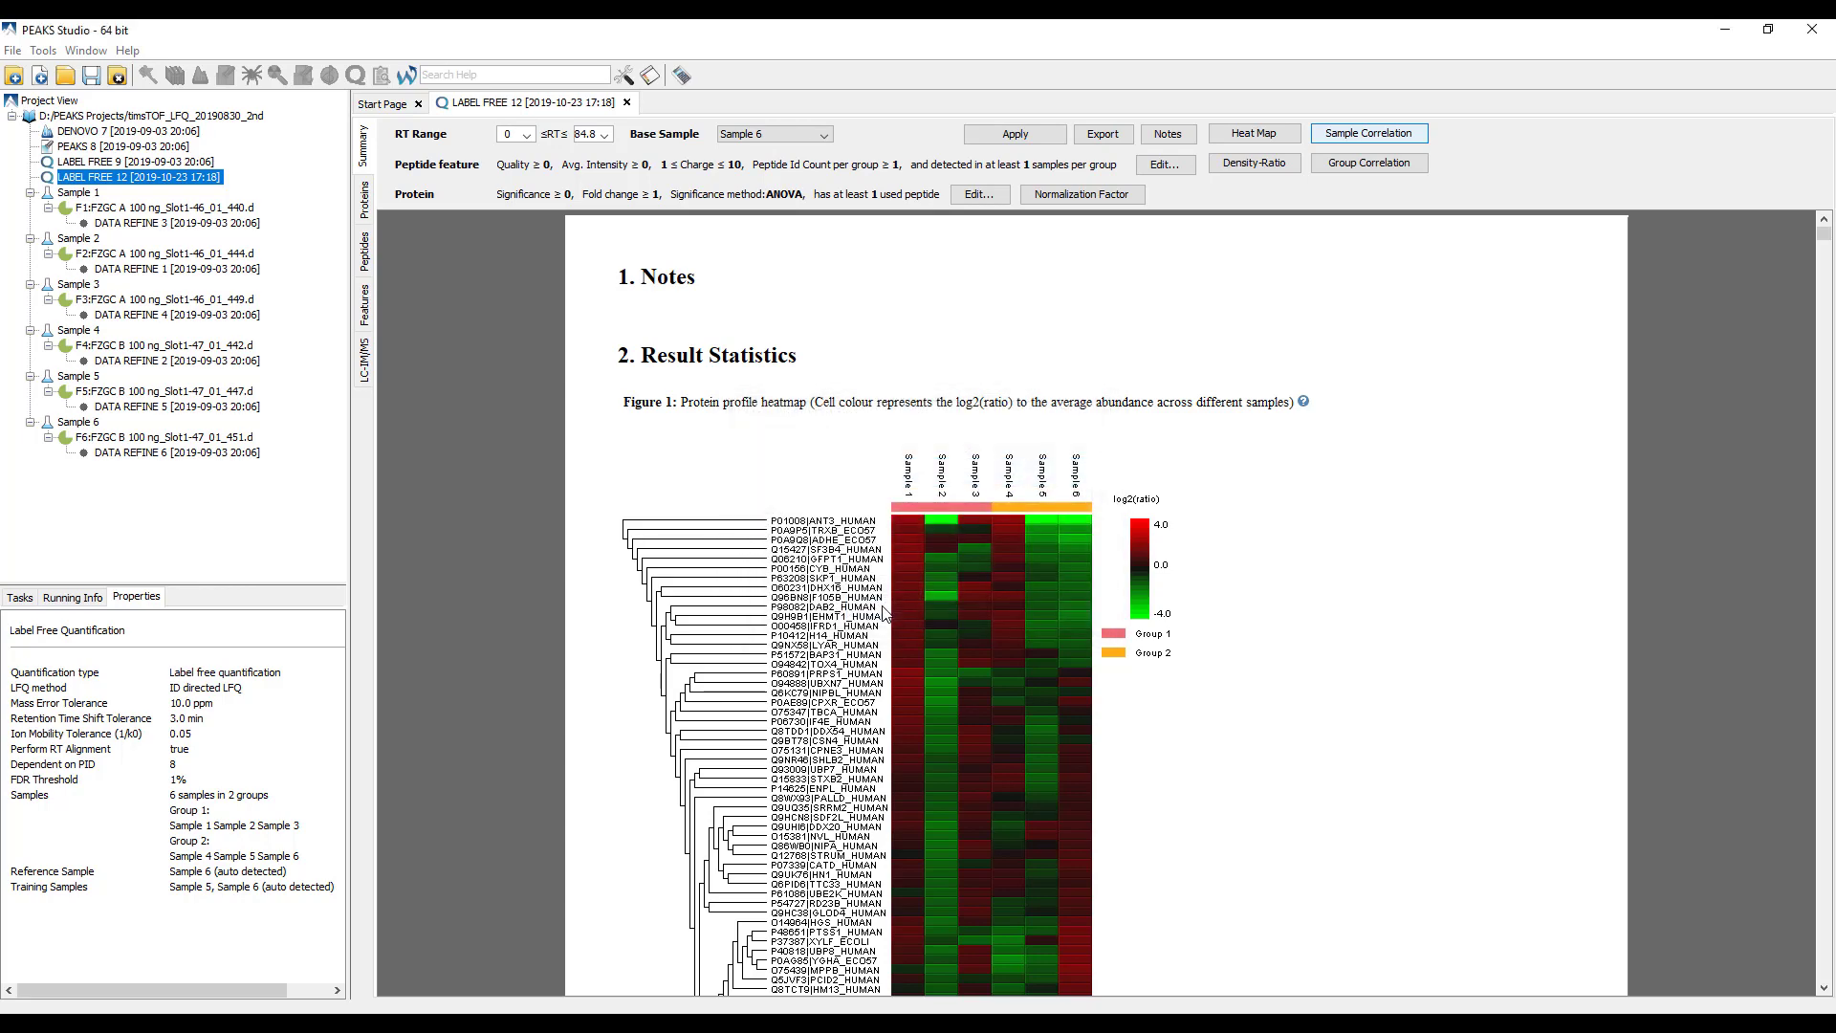
click(898, 393)
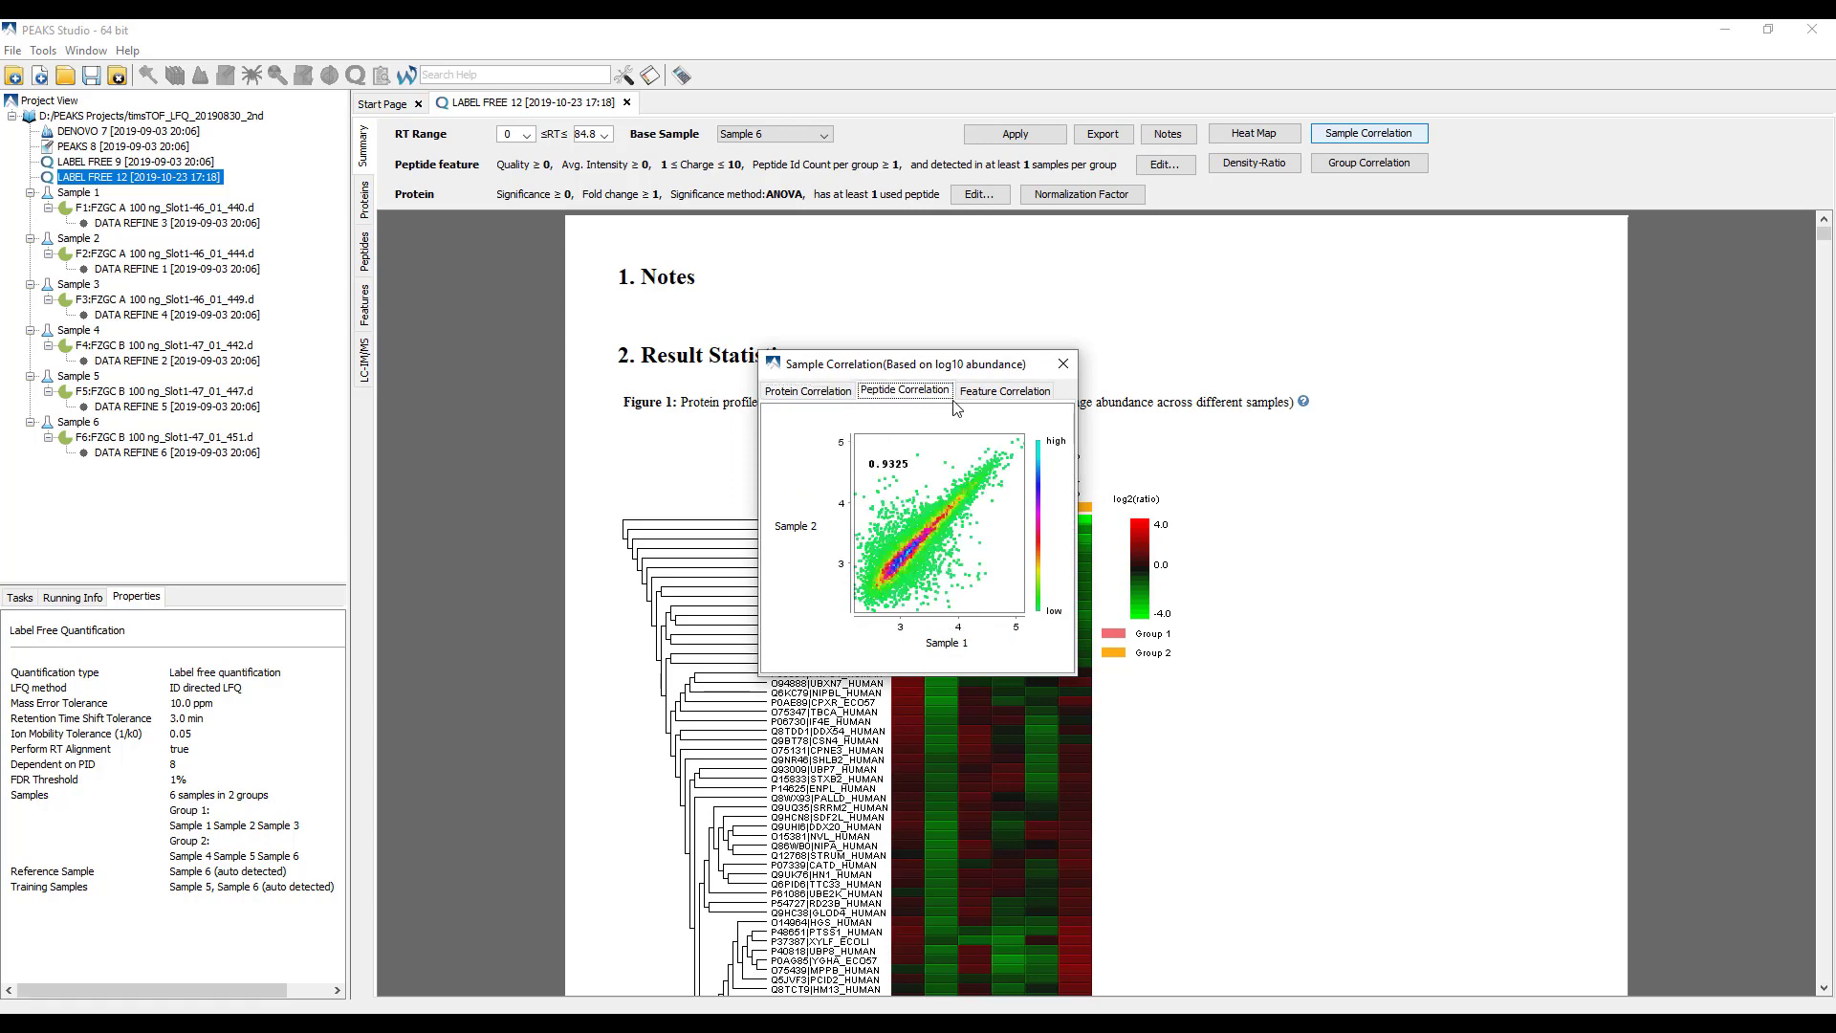
click(986, 394)
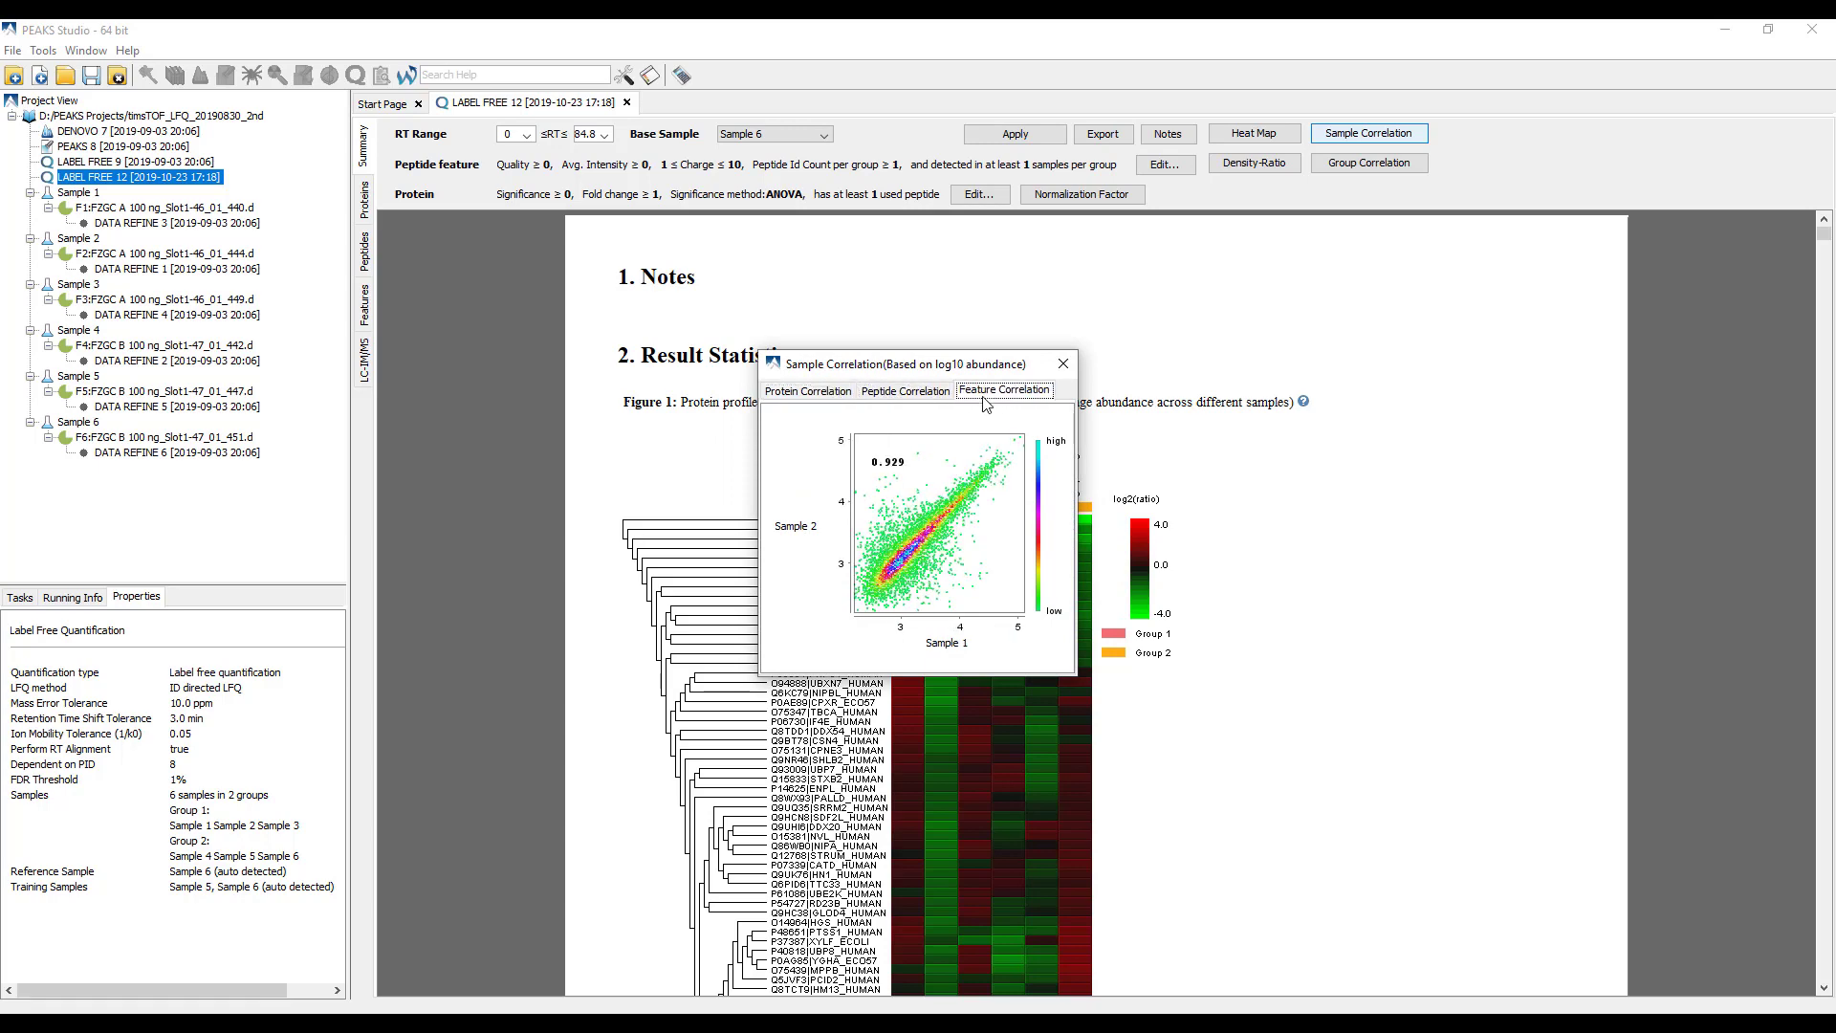
click(1062, 364)
Step: Open the protein density-ratio plot's species definition and add all proteins matching "human" as a species
click(1287, 166)
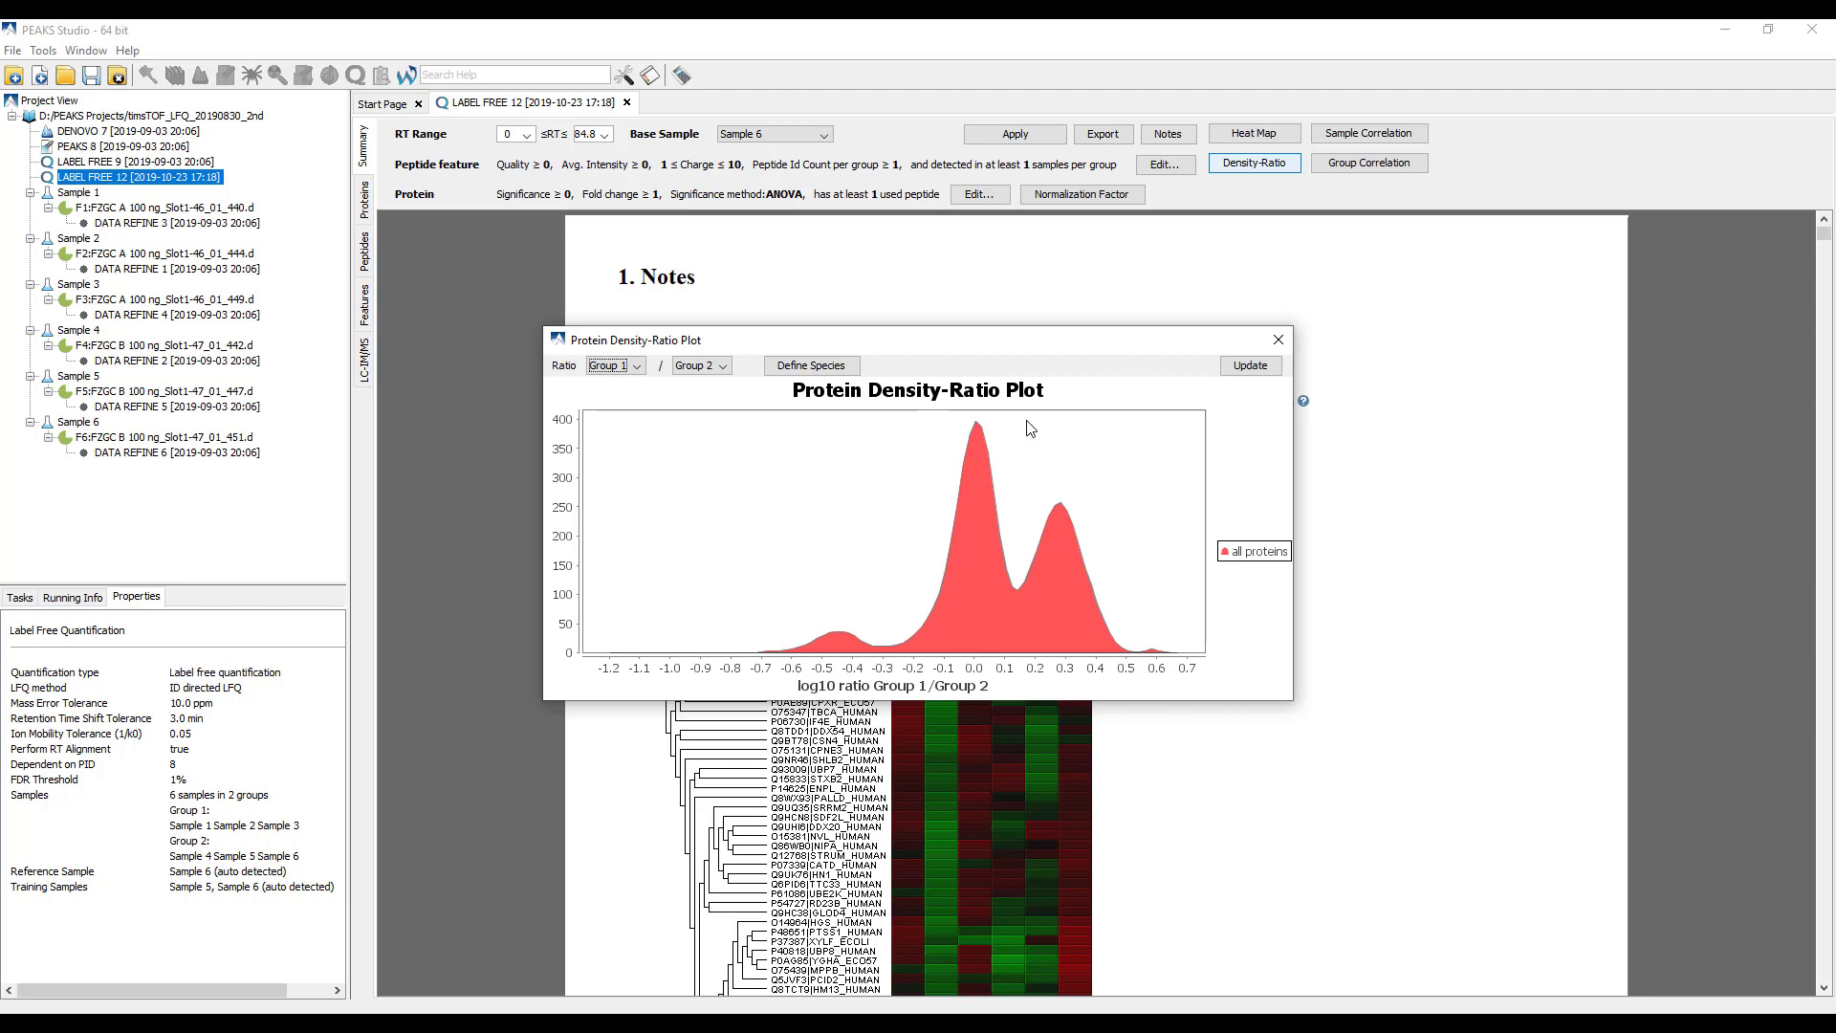
click(825, 368)
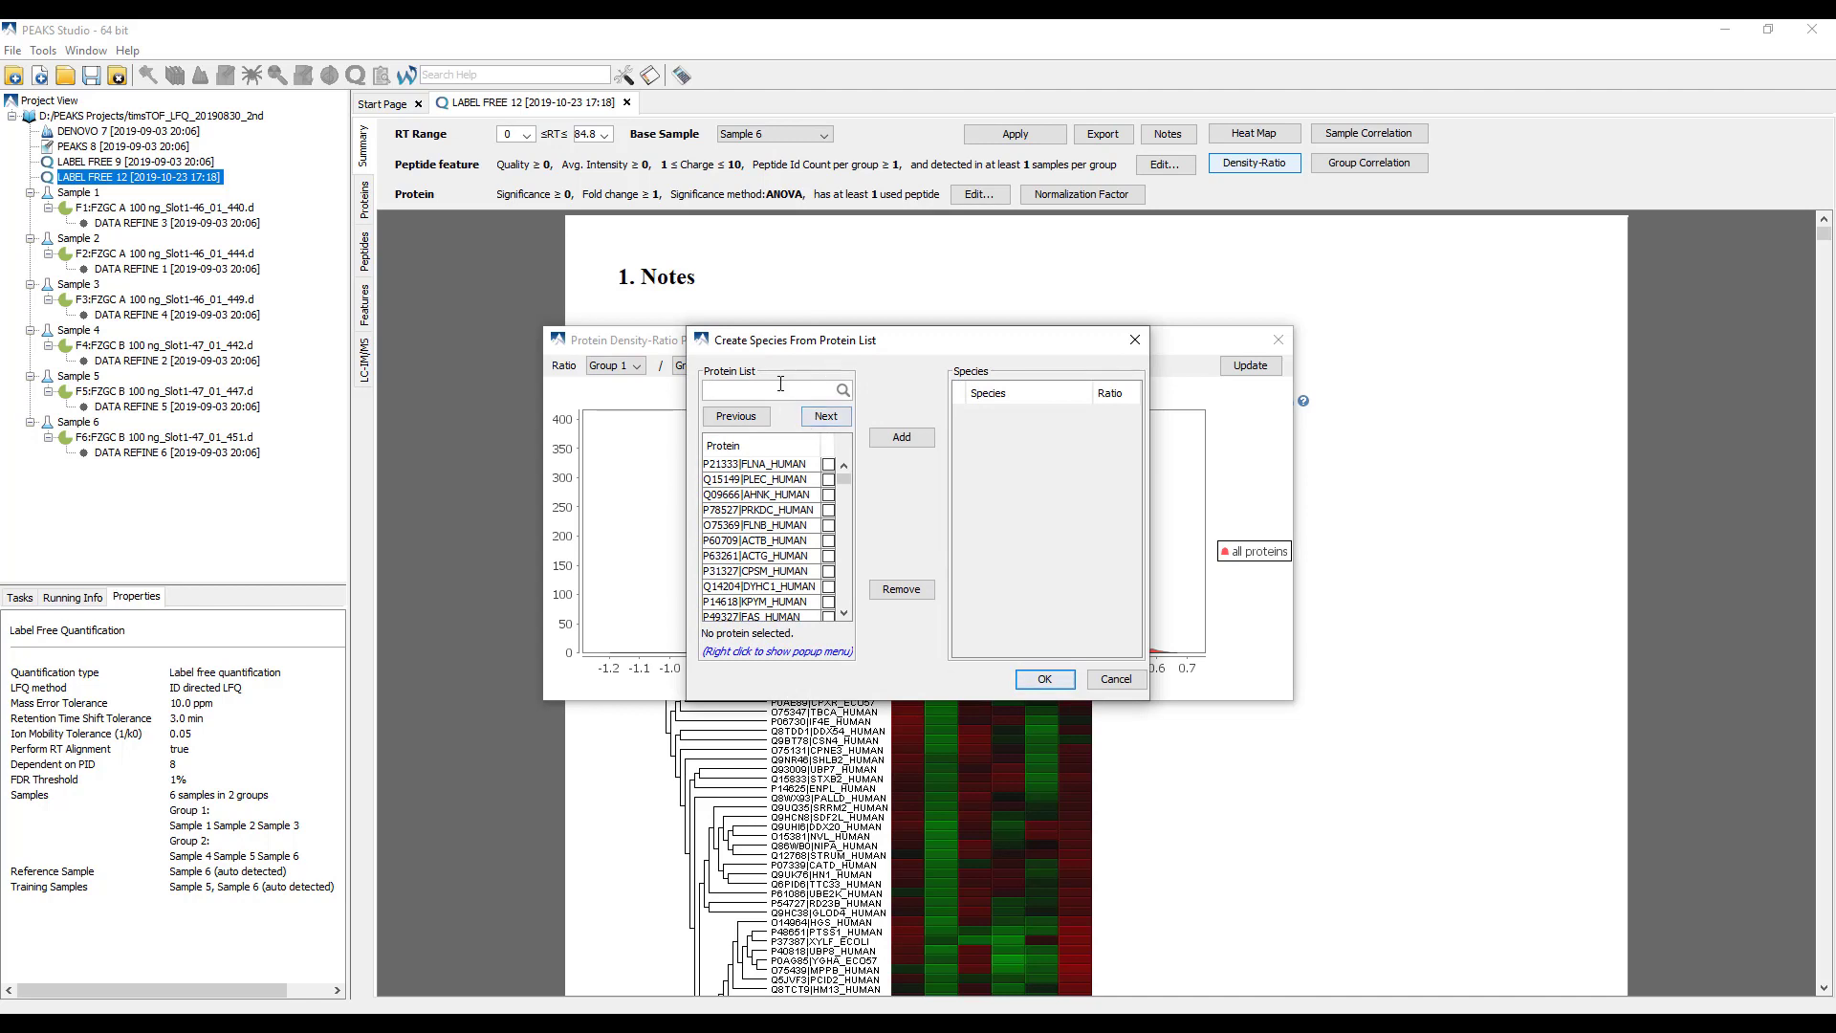
click(780, 384)
text(human)
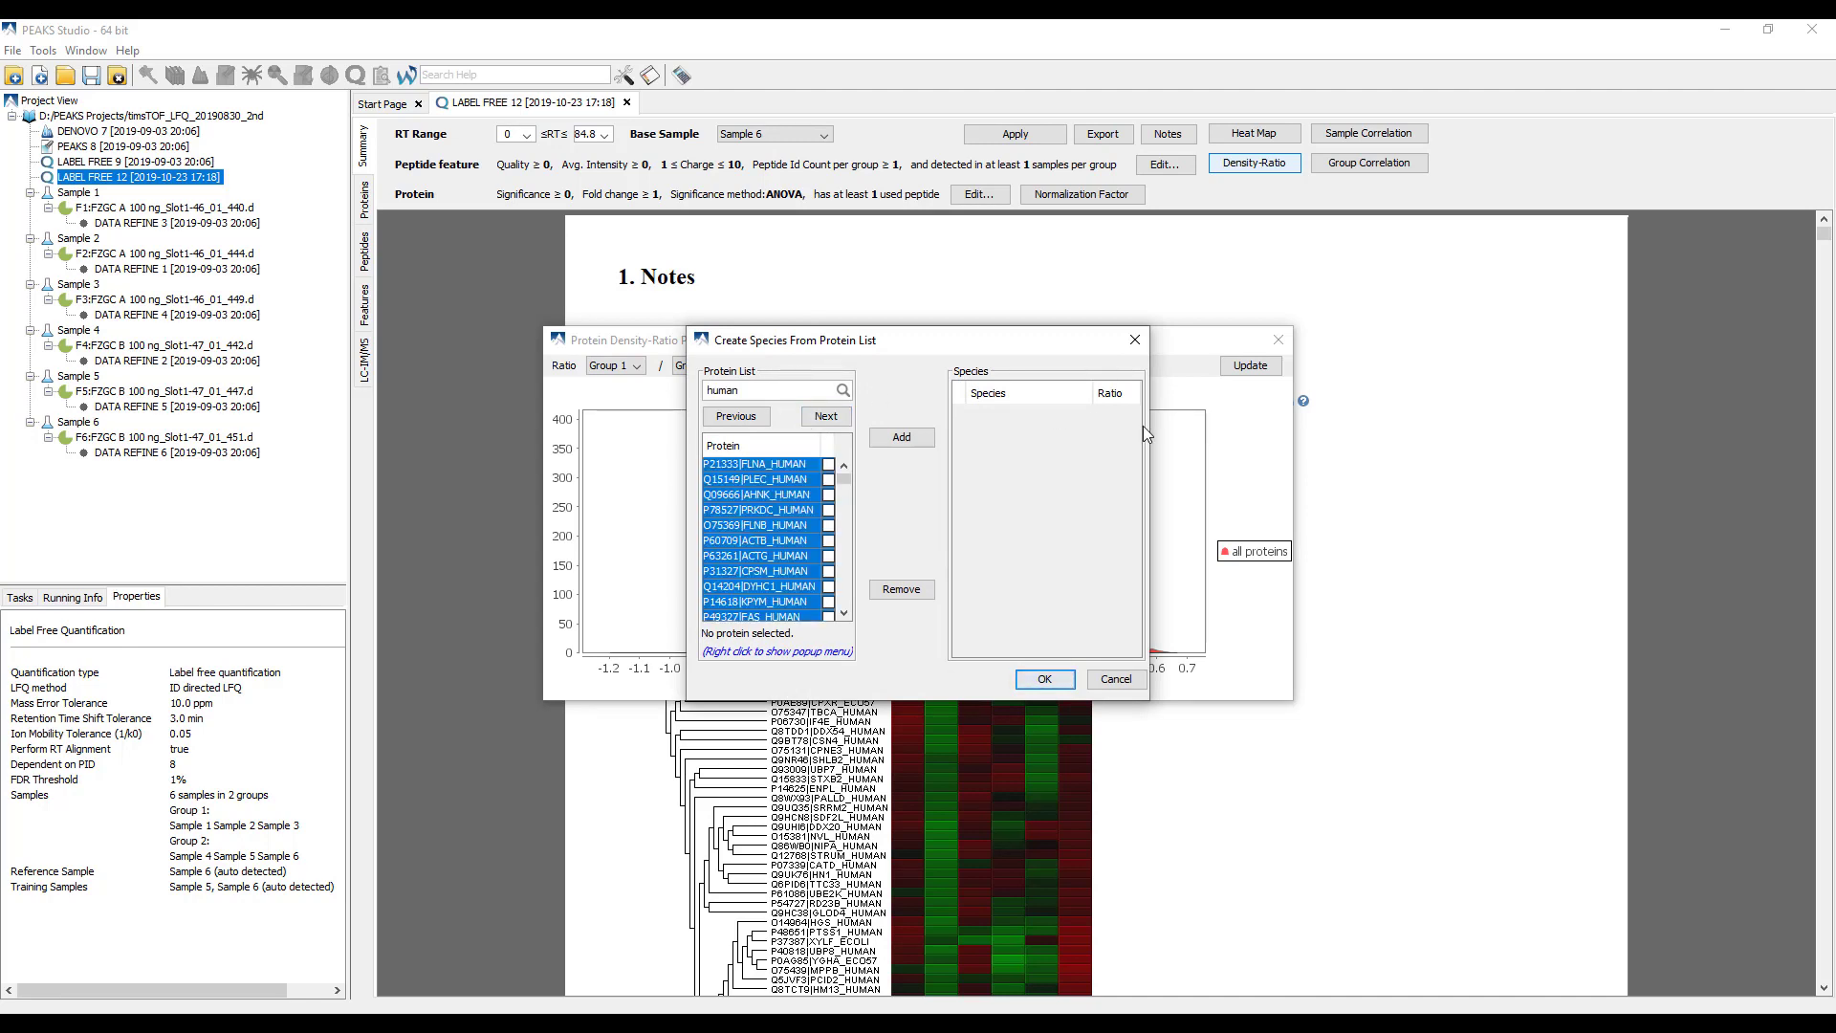
right_click(808, 480)
click(872, 489)
click(880, 437)
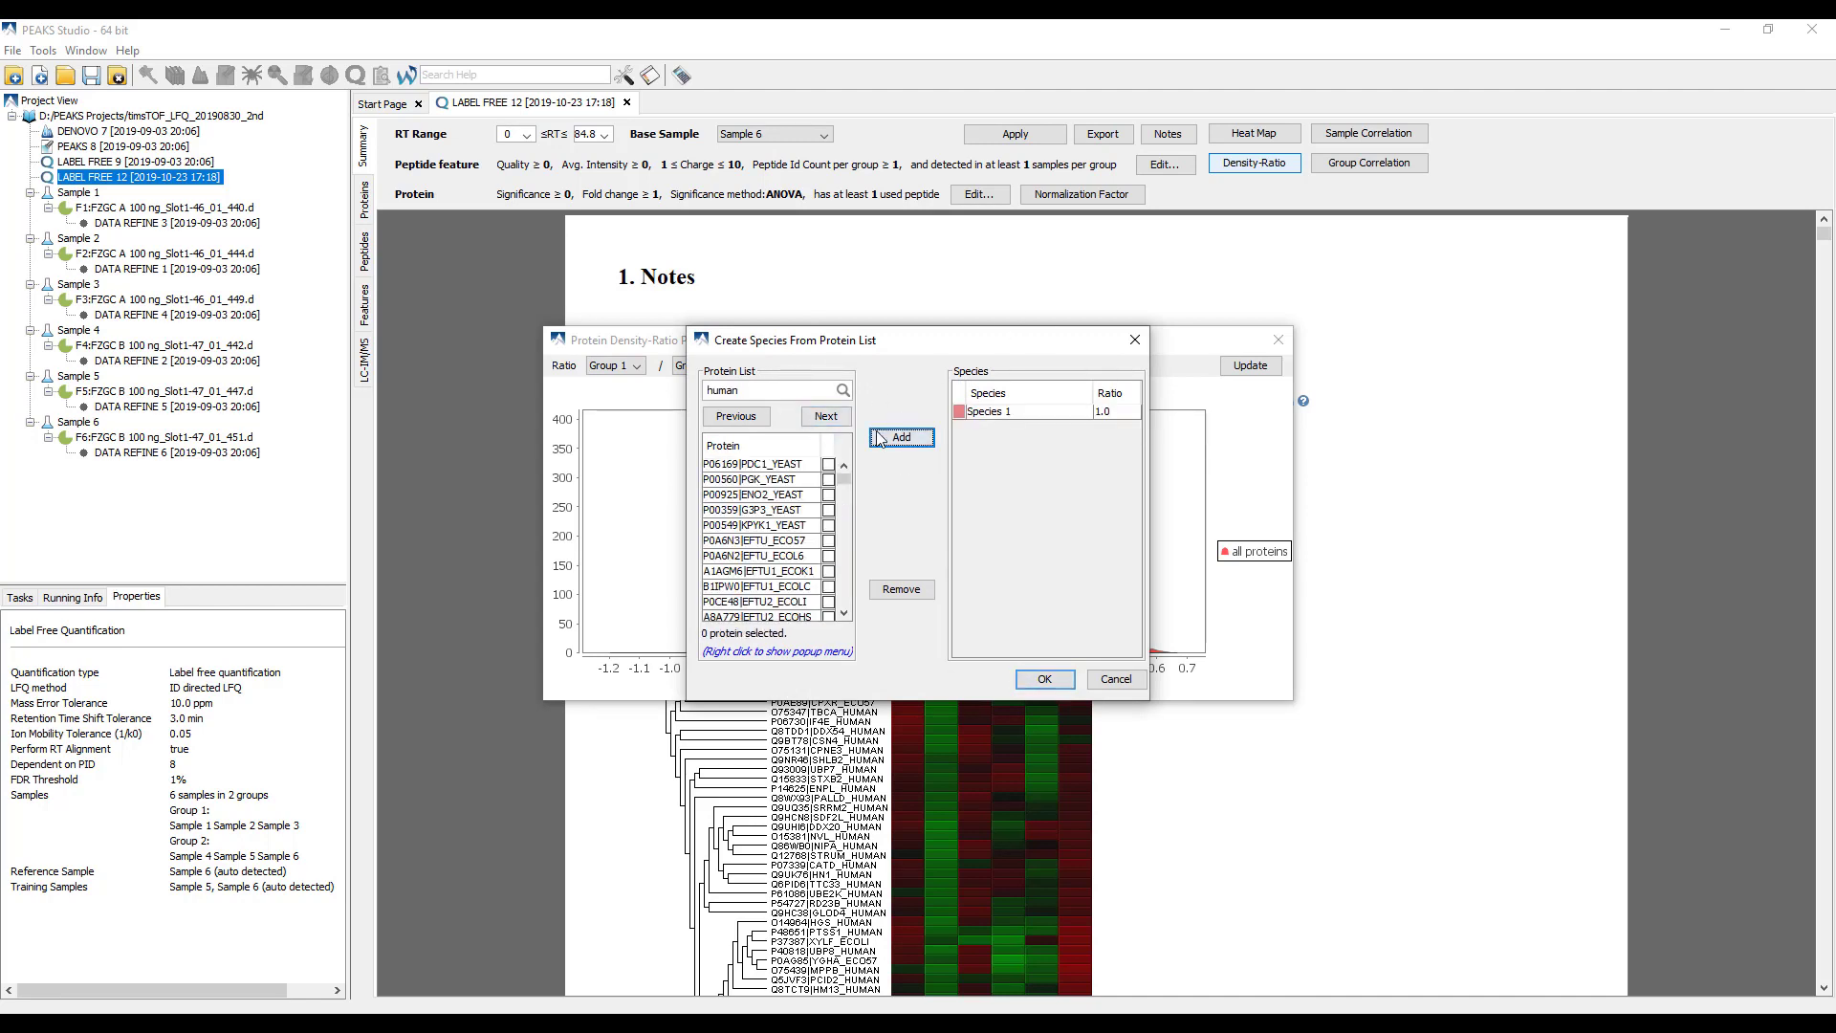
Step: Mark all proteins matching "yeas" in the protein list and add them as a second species
double_click(750, 394)
text(yeas)
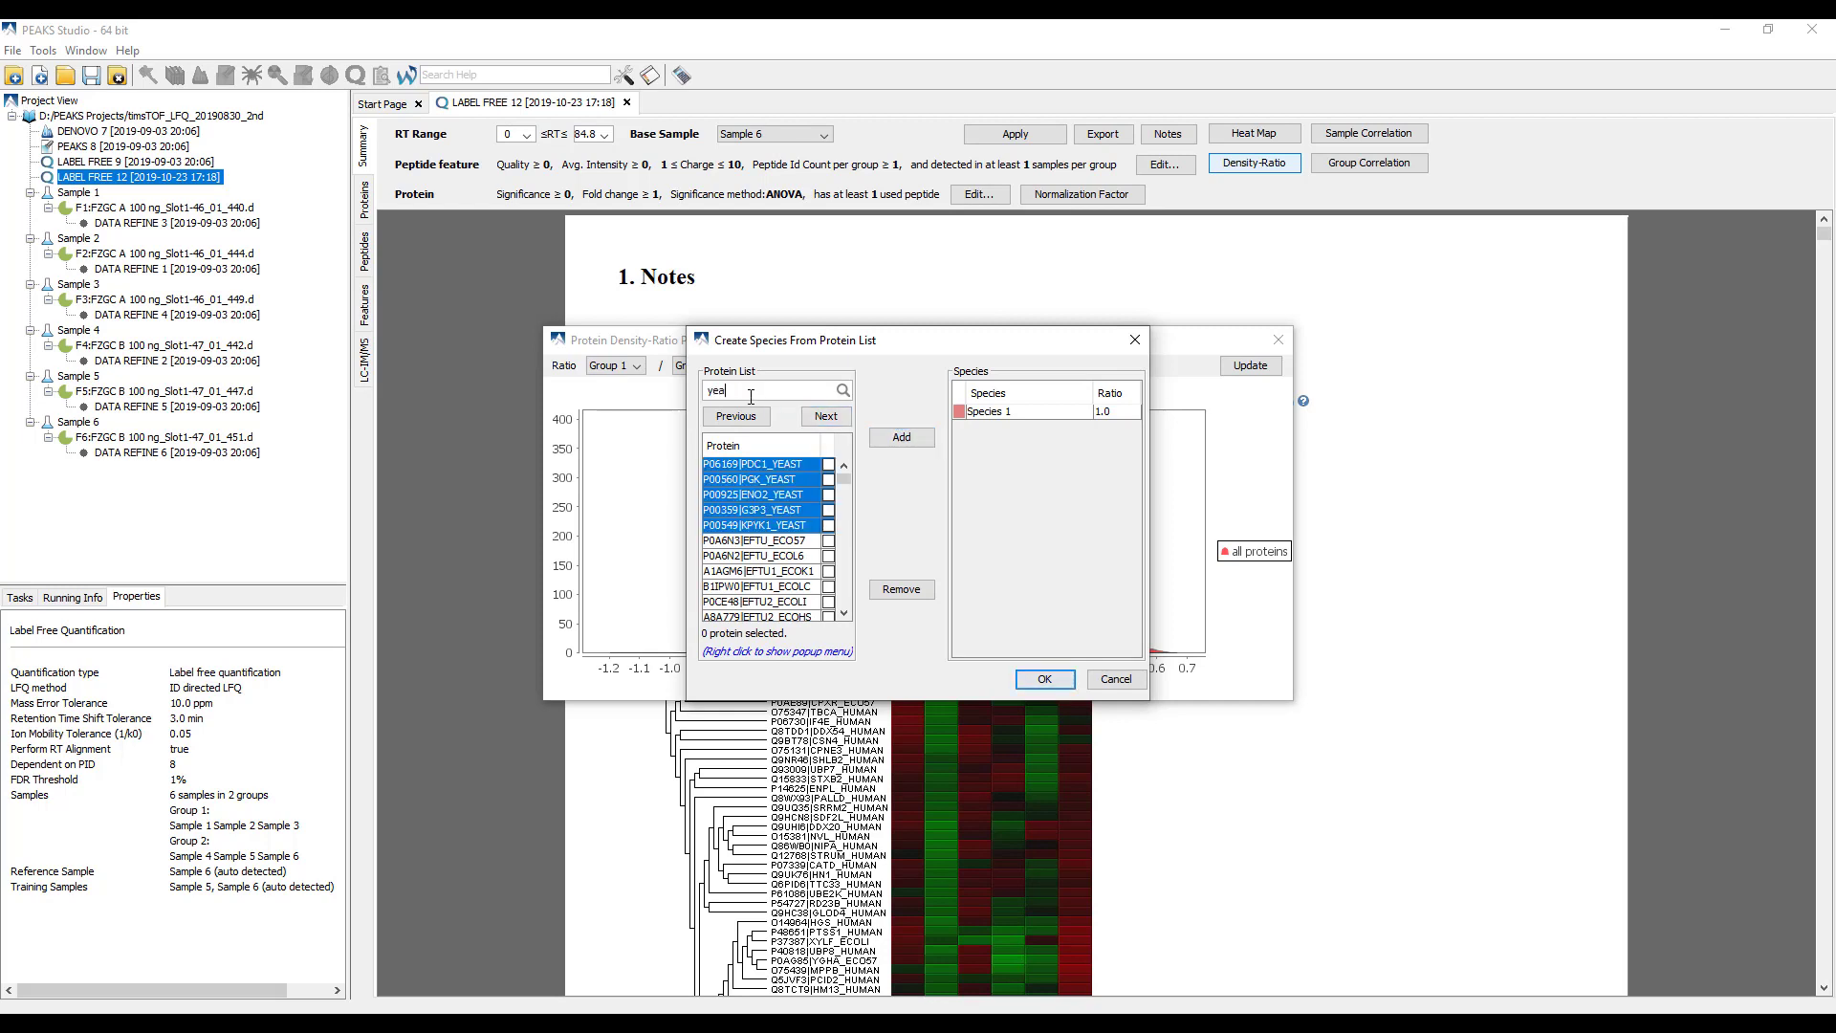
right_click(747, 510)
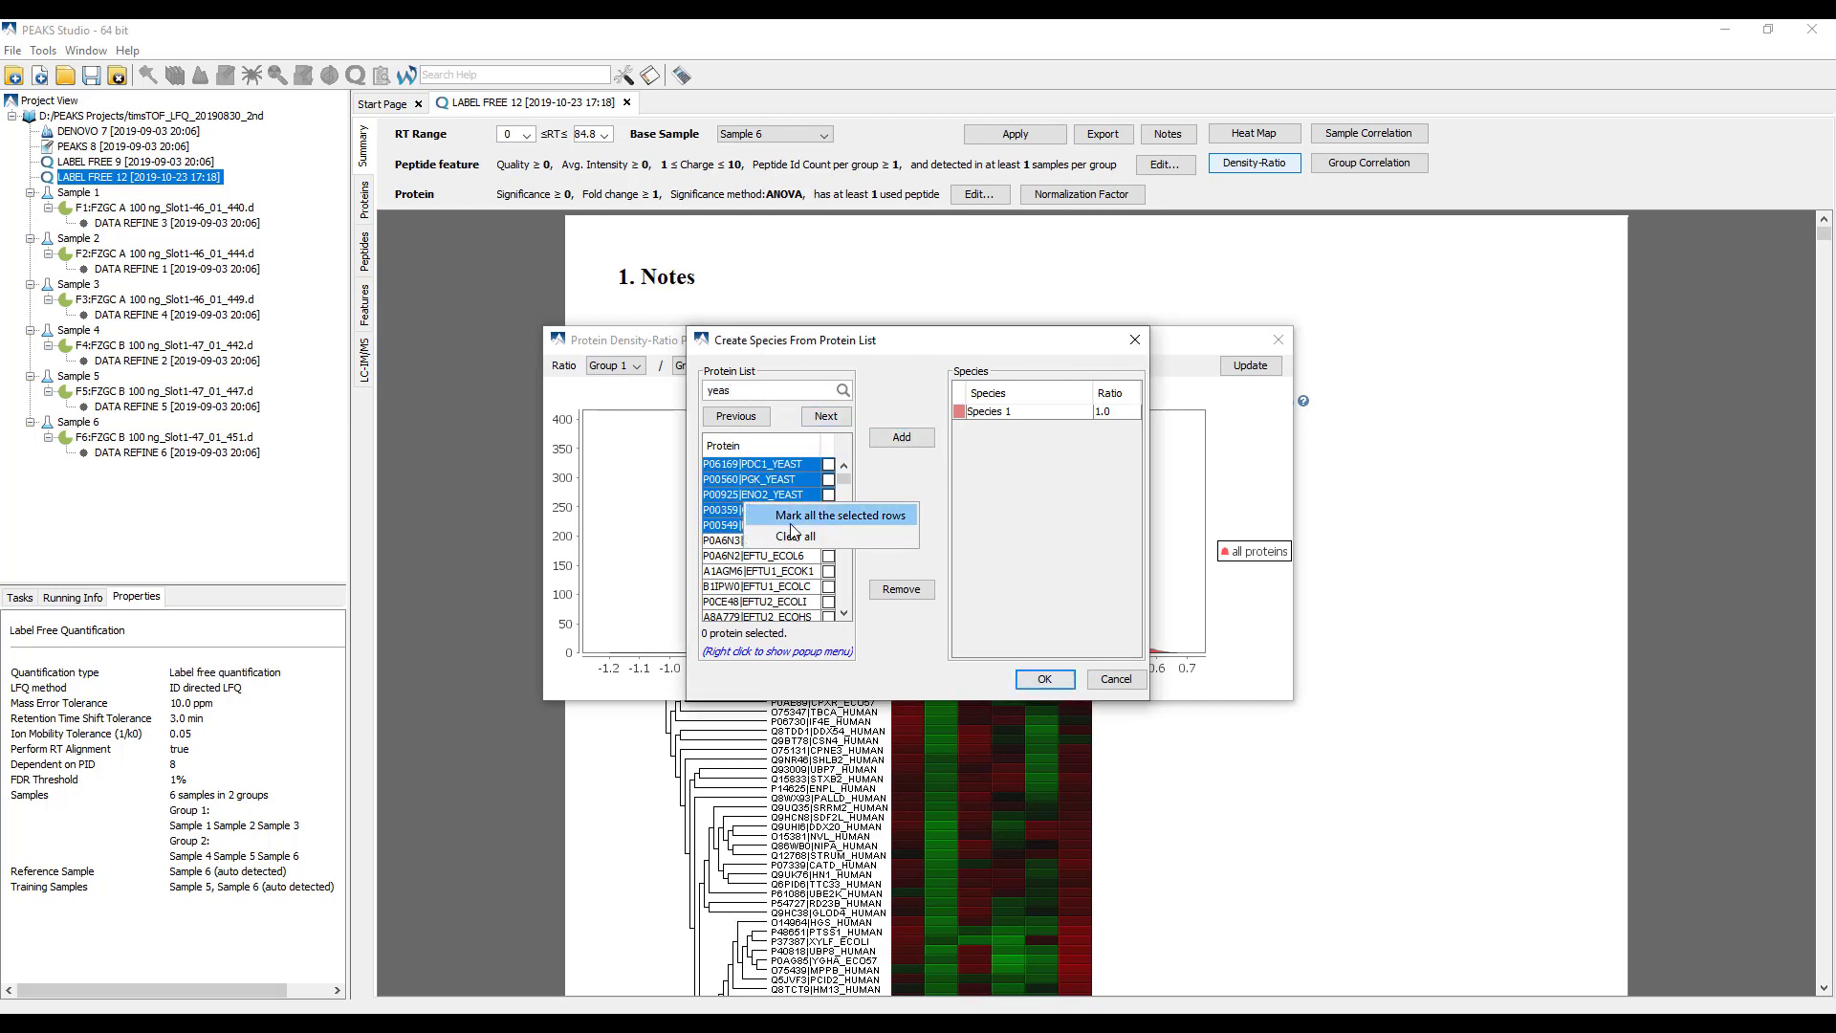
click(795, 528)
click(903, 439)
Step: Mark all proteins matching "eco" in the protein list and add them as a third species
double_click(764, 394)
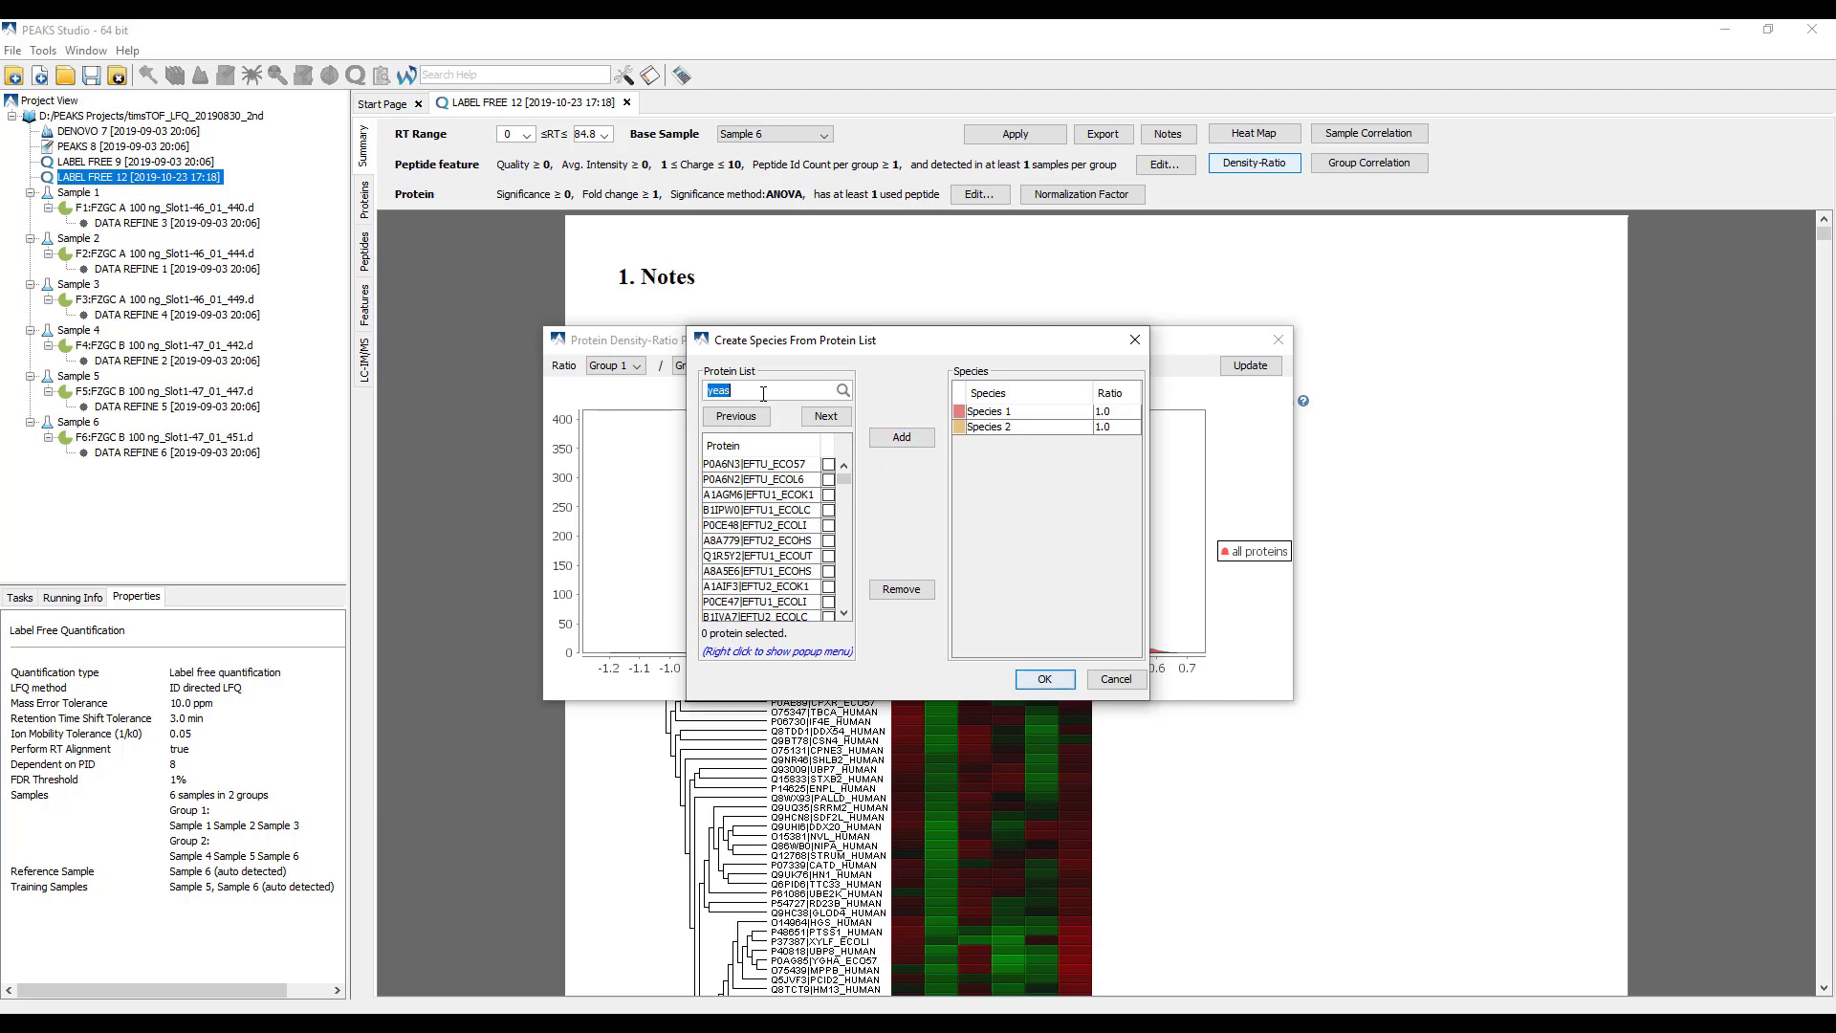
text(eco)
scroll(765, 536, down, 1)
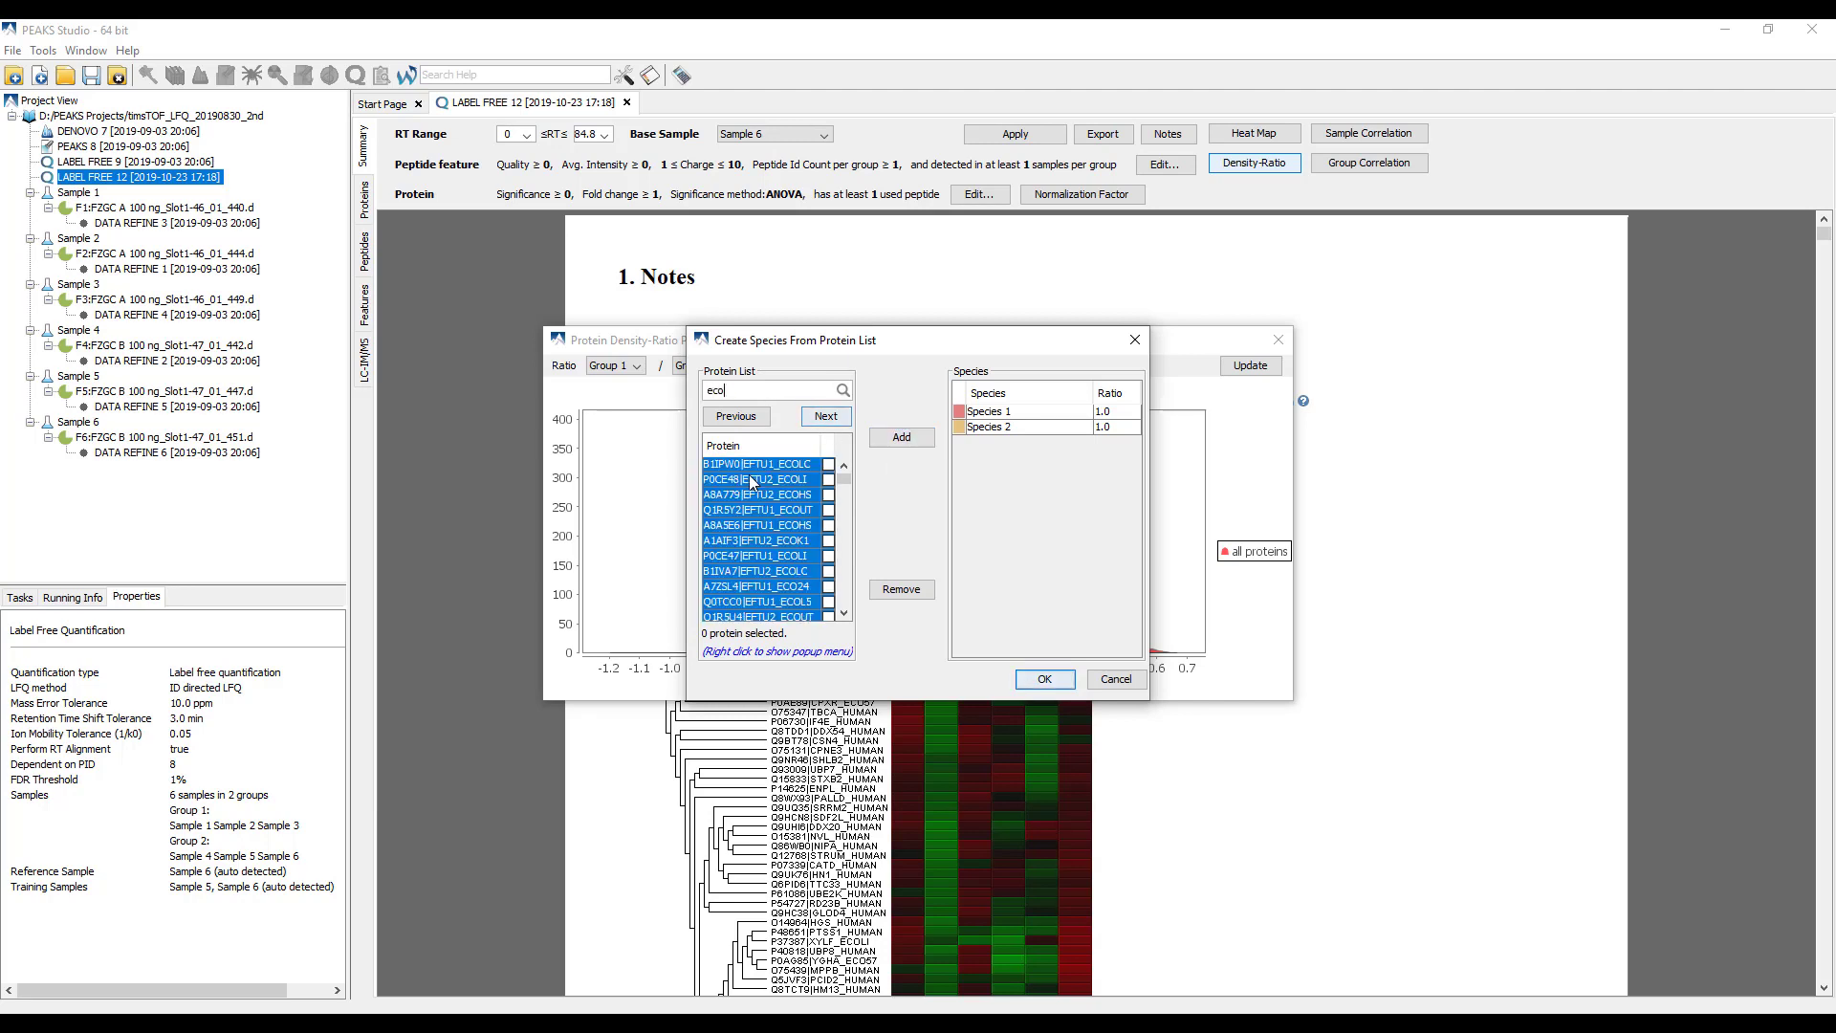
right_click(771, 504)
click(818, 522)
click(904, 438)
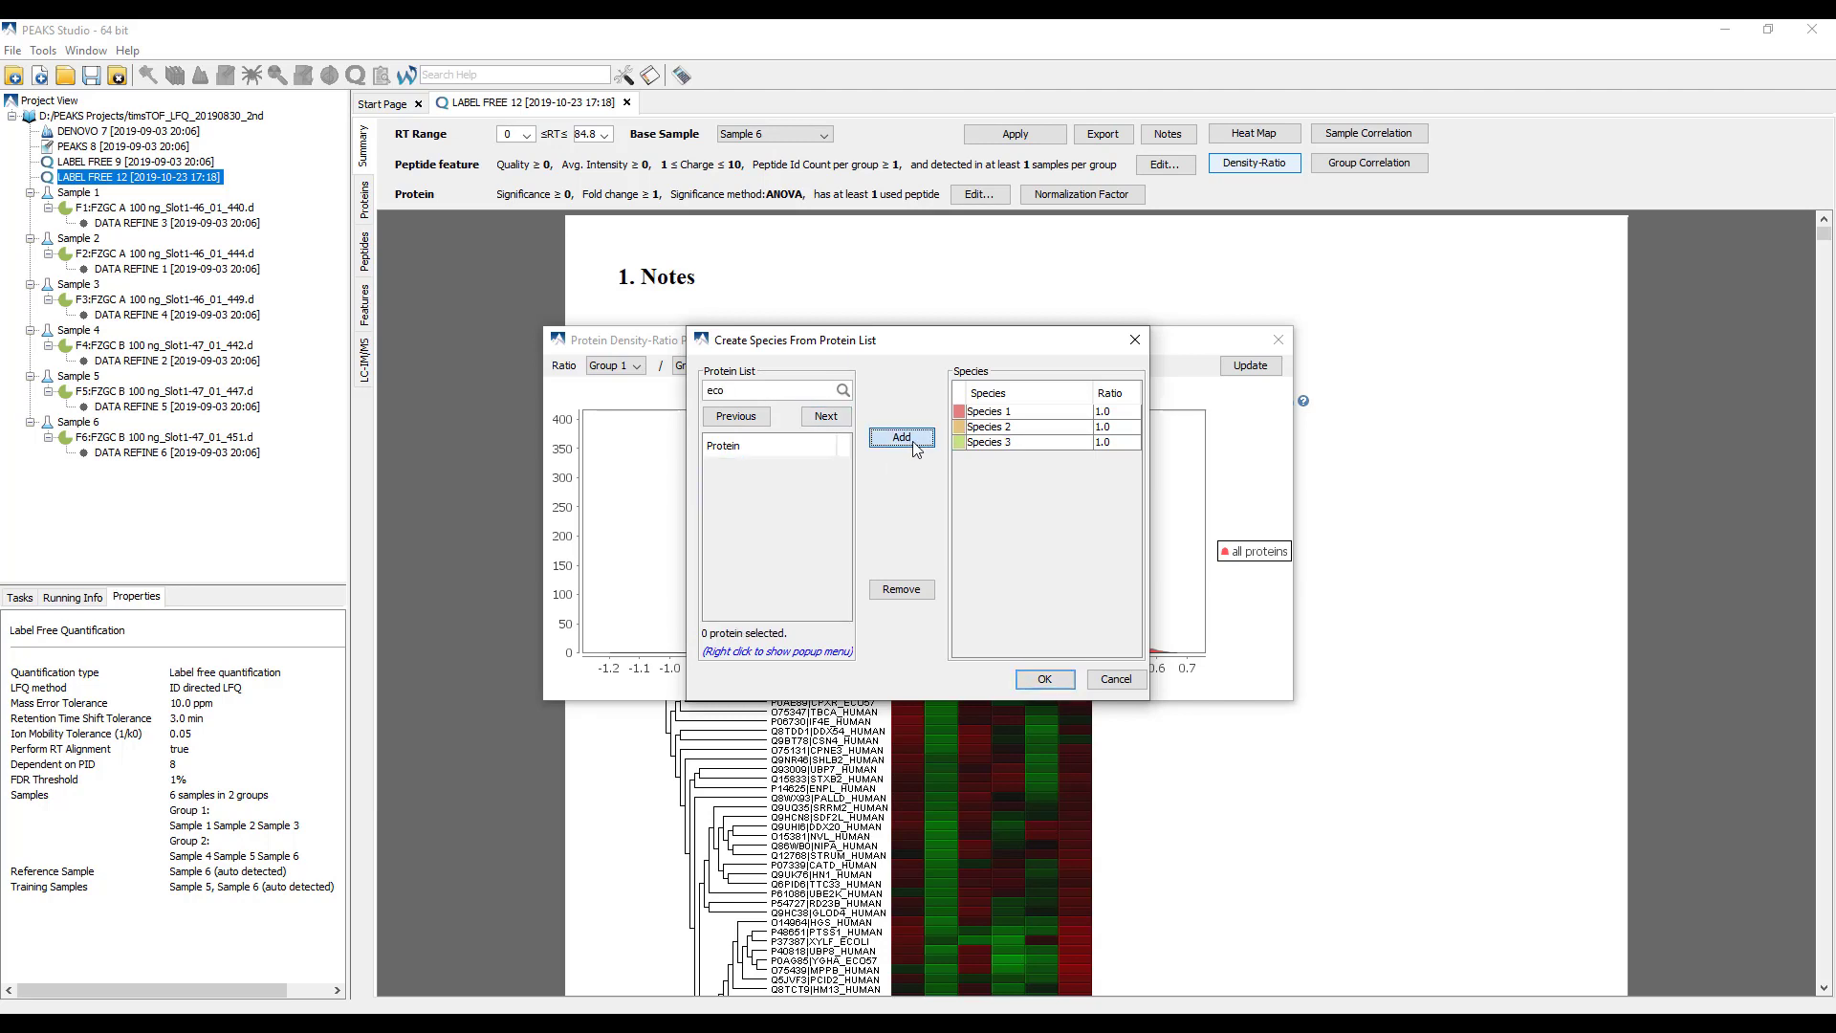
Step: Set the ratio of Species 2 to 0.33
click(1117, 417)
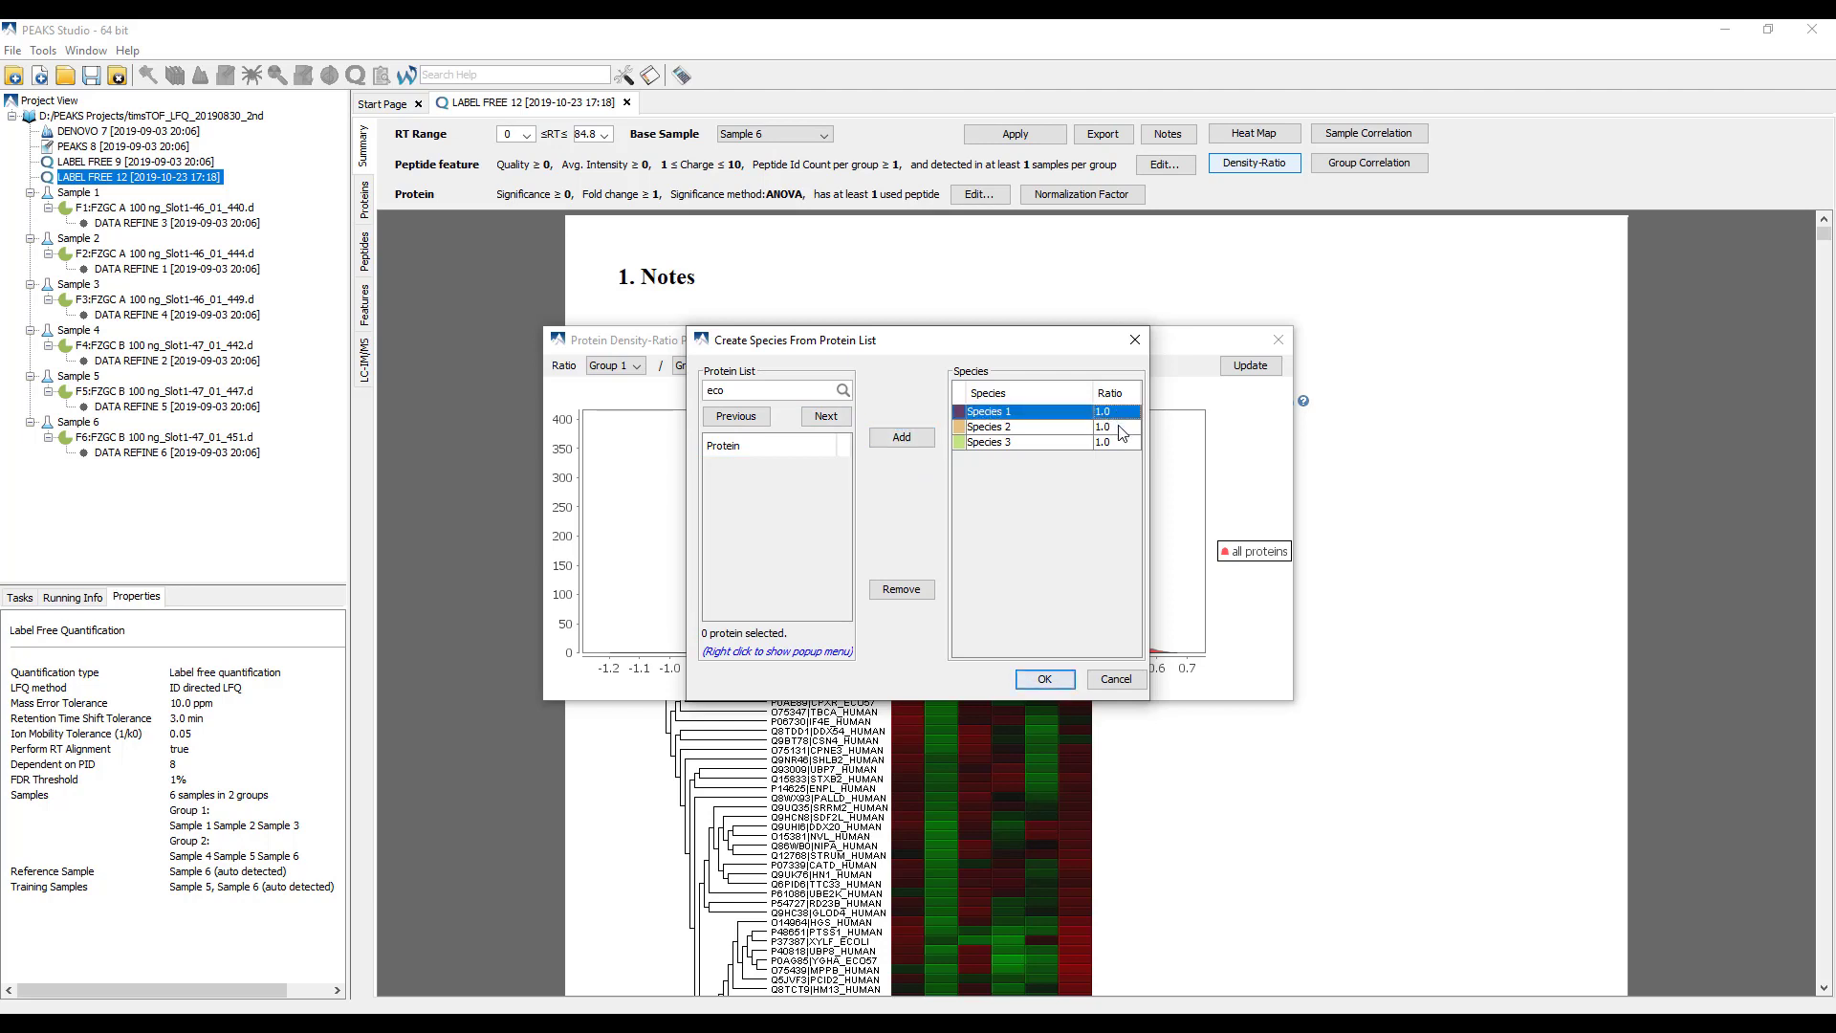
click(1121, 428)
click(1120, 426)
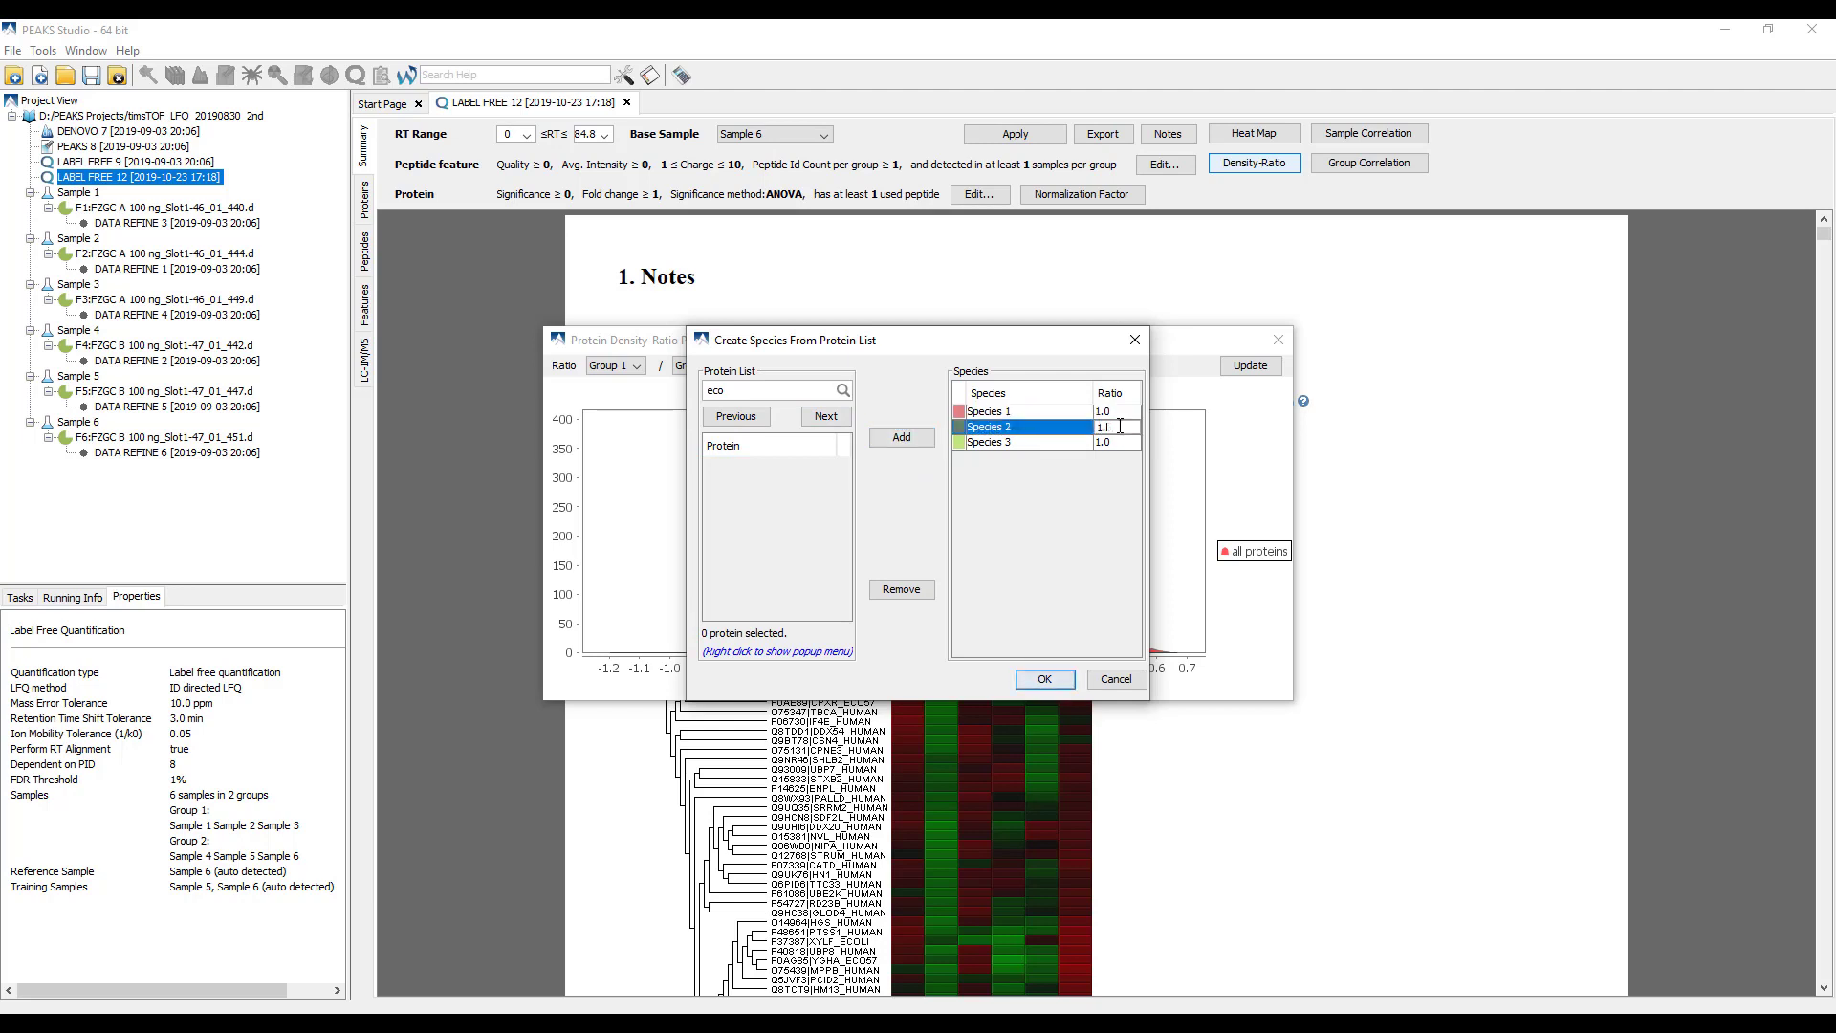
text(0.33)
Step: Set the ratio of Species 3 to 2.0 and update the density-ratio plot with the defined species
click(1106, 442)
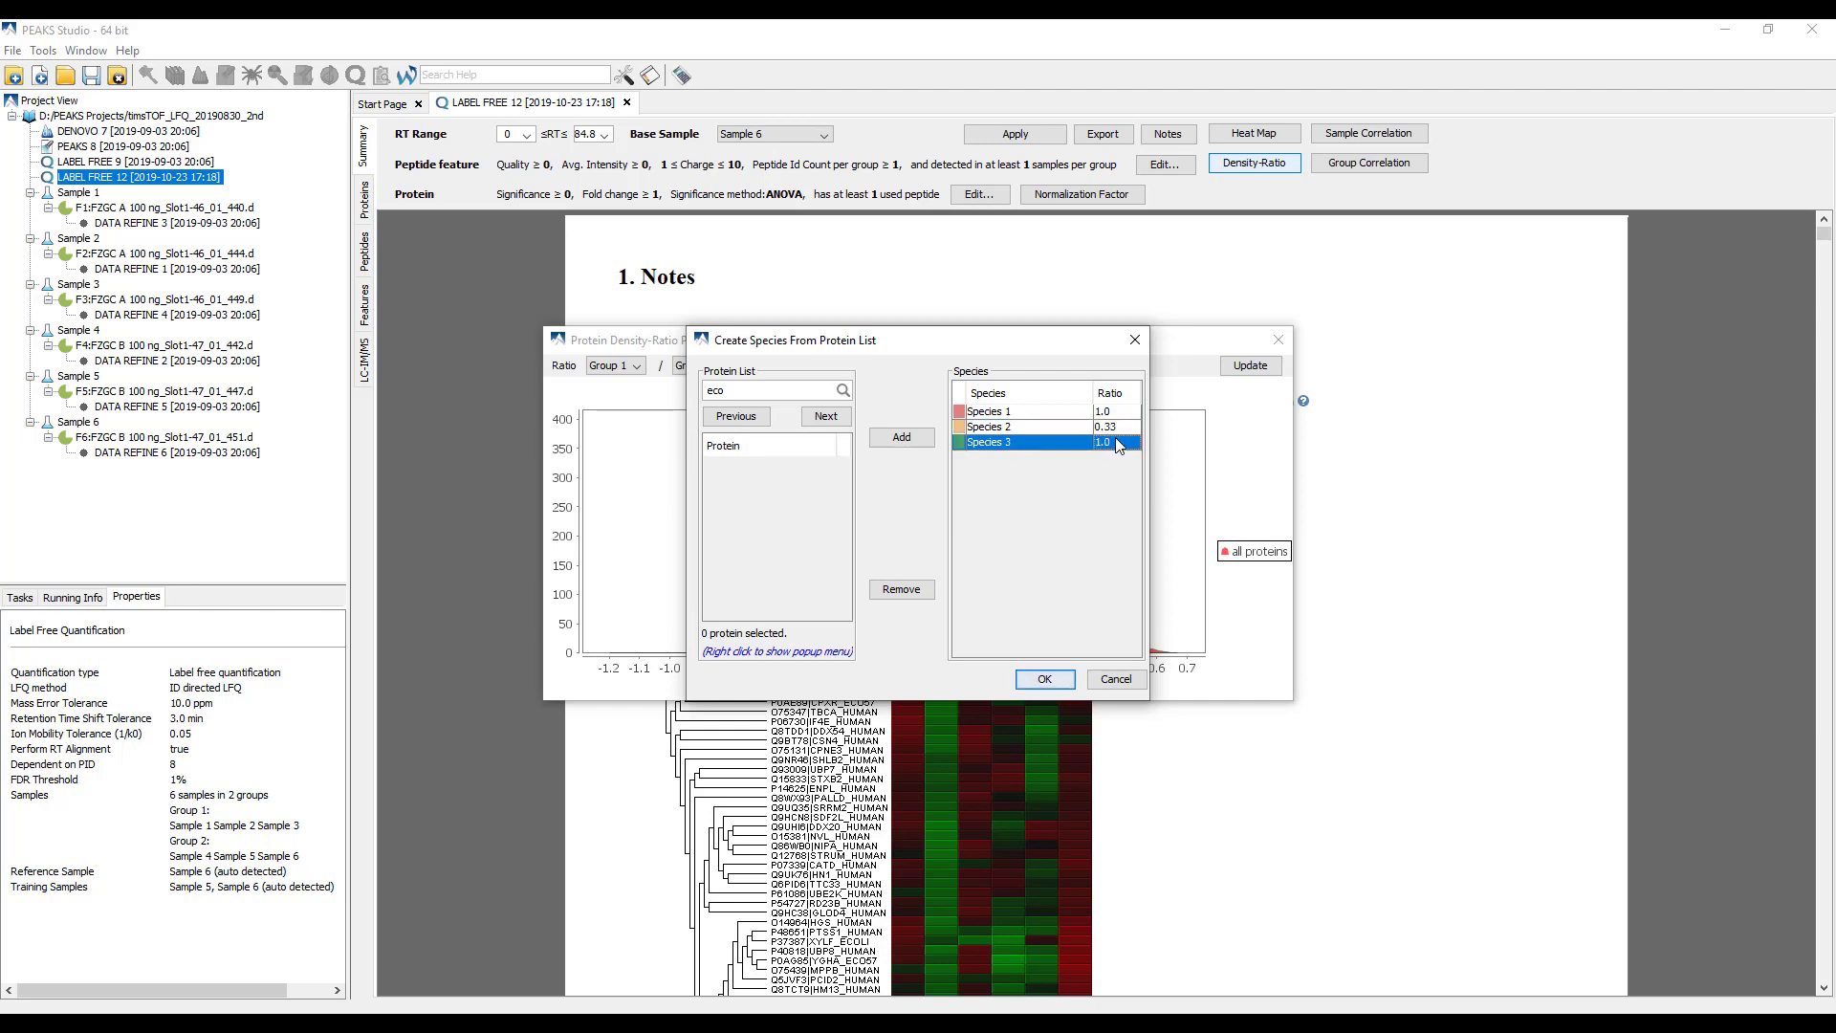
click(1117, 443)
key(BackSpace)
key(BackSpace)
key(BackSpace)
text(2.0)
click(1044, 679)
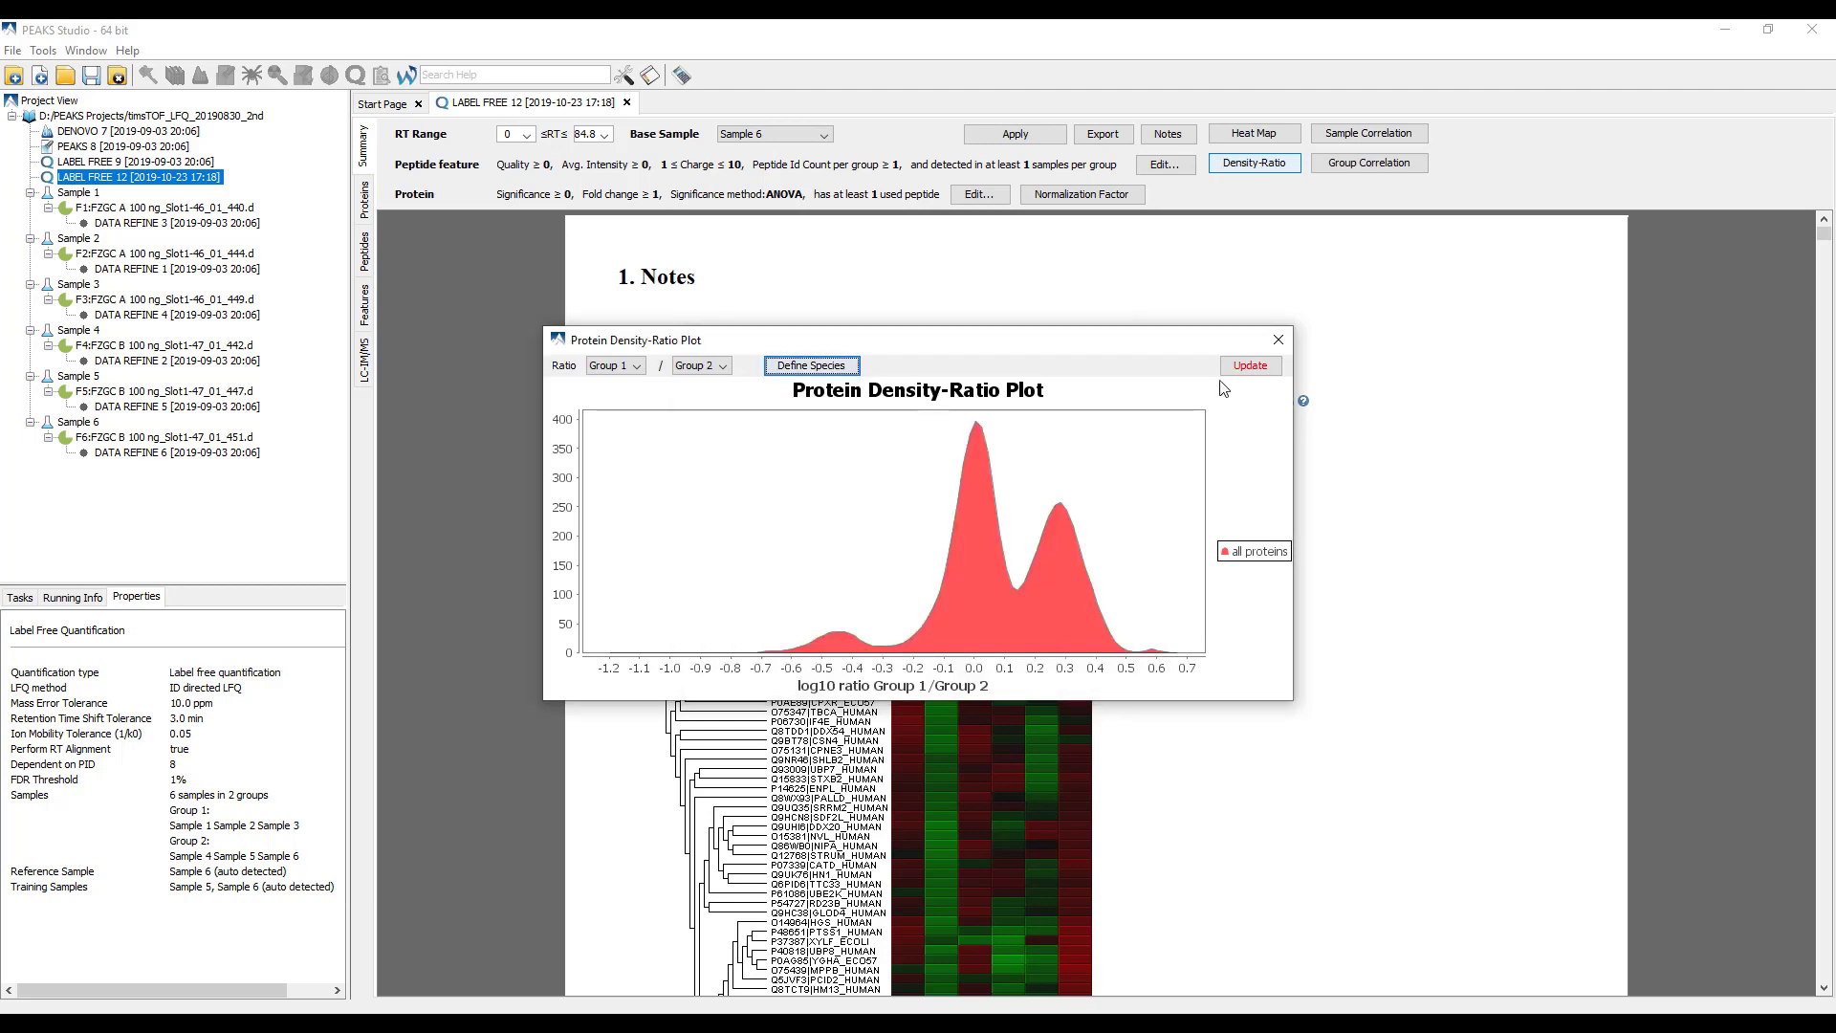
click(1241, 368)
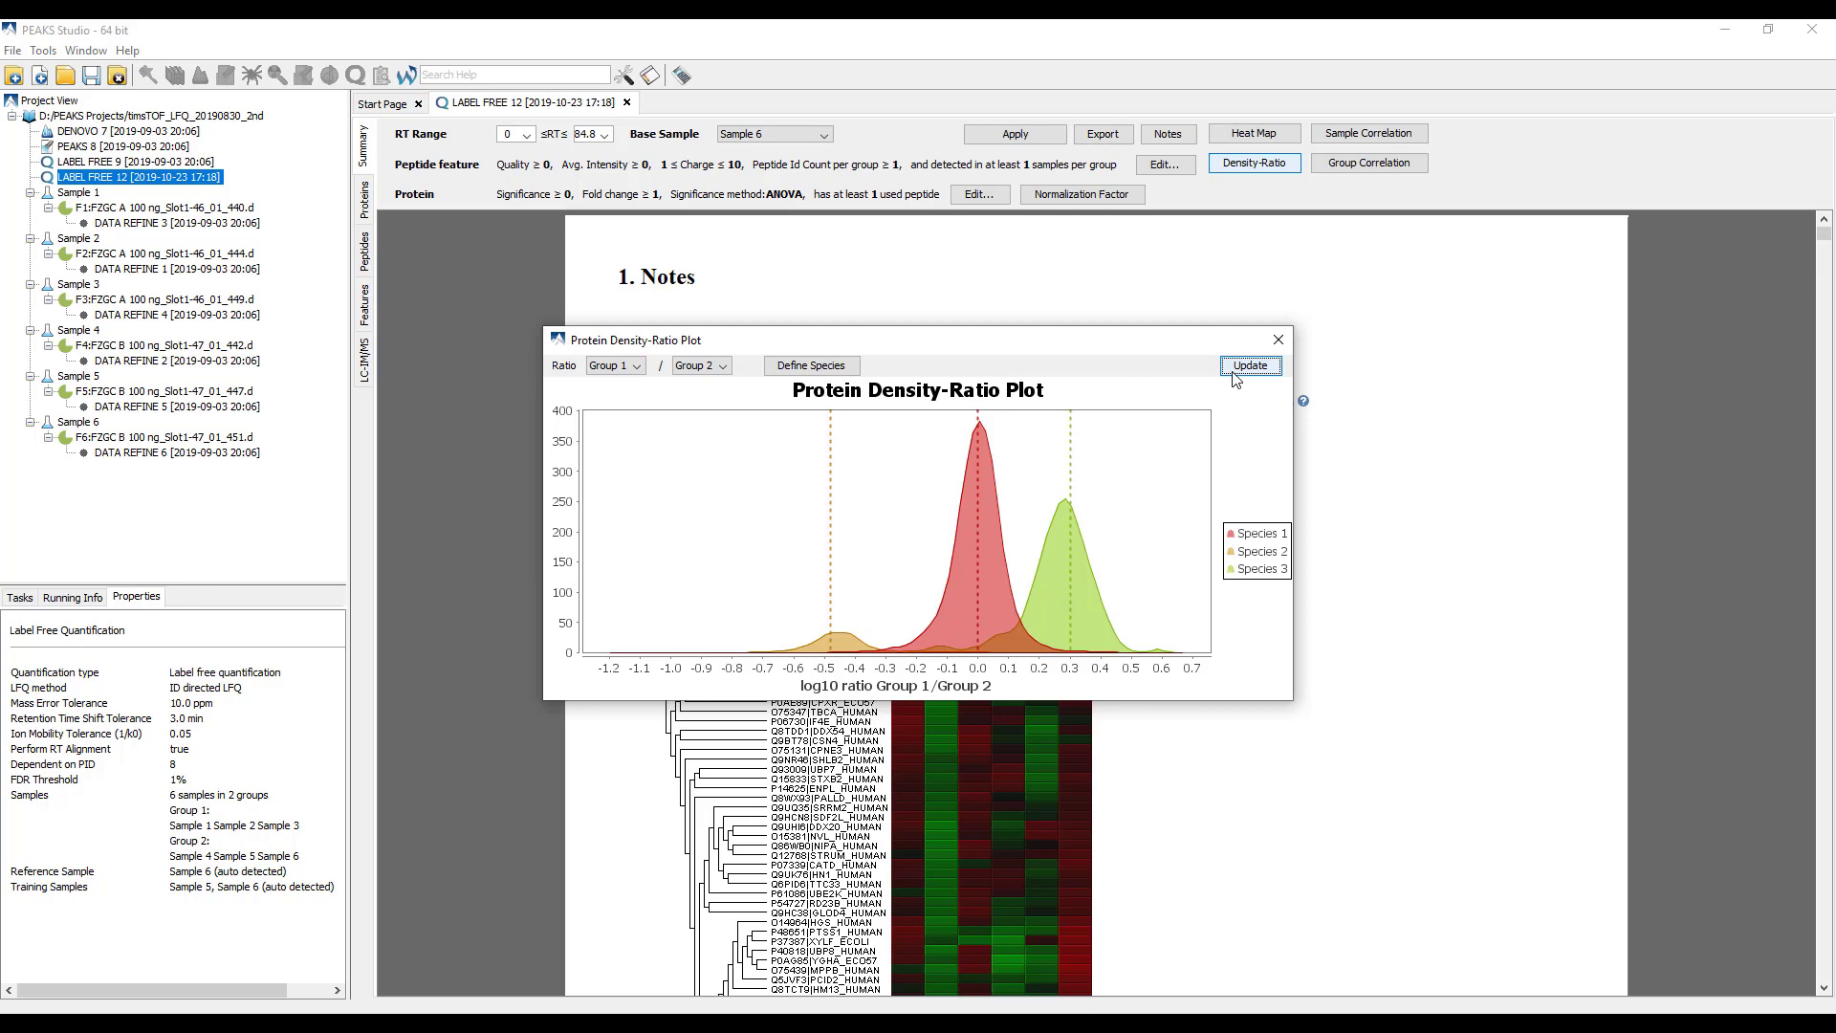
Step: Close the density-ratio plot and examine the summary's RT and M/Z shift distributions, missing value percentages and filtered result statistics
click(1279, 339)
scroll(1797, 950, down, 20)
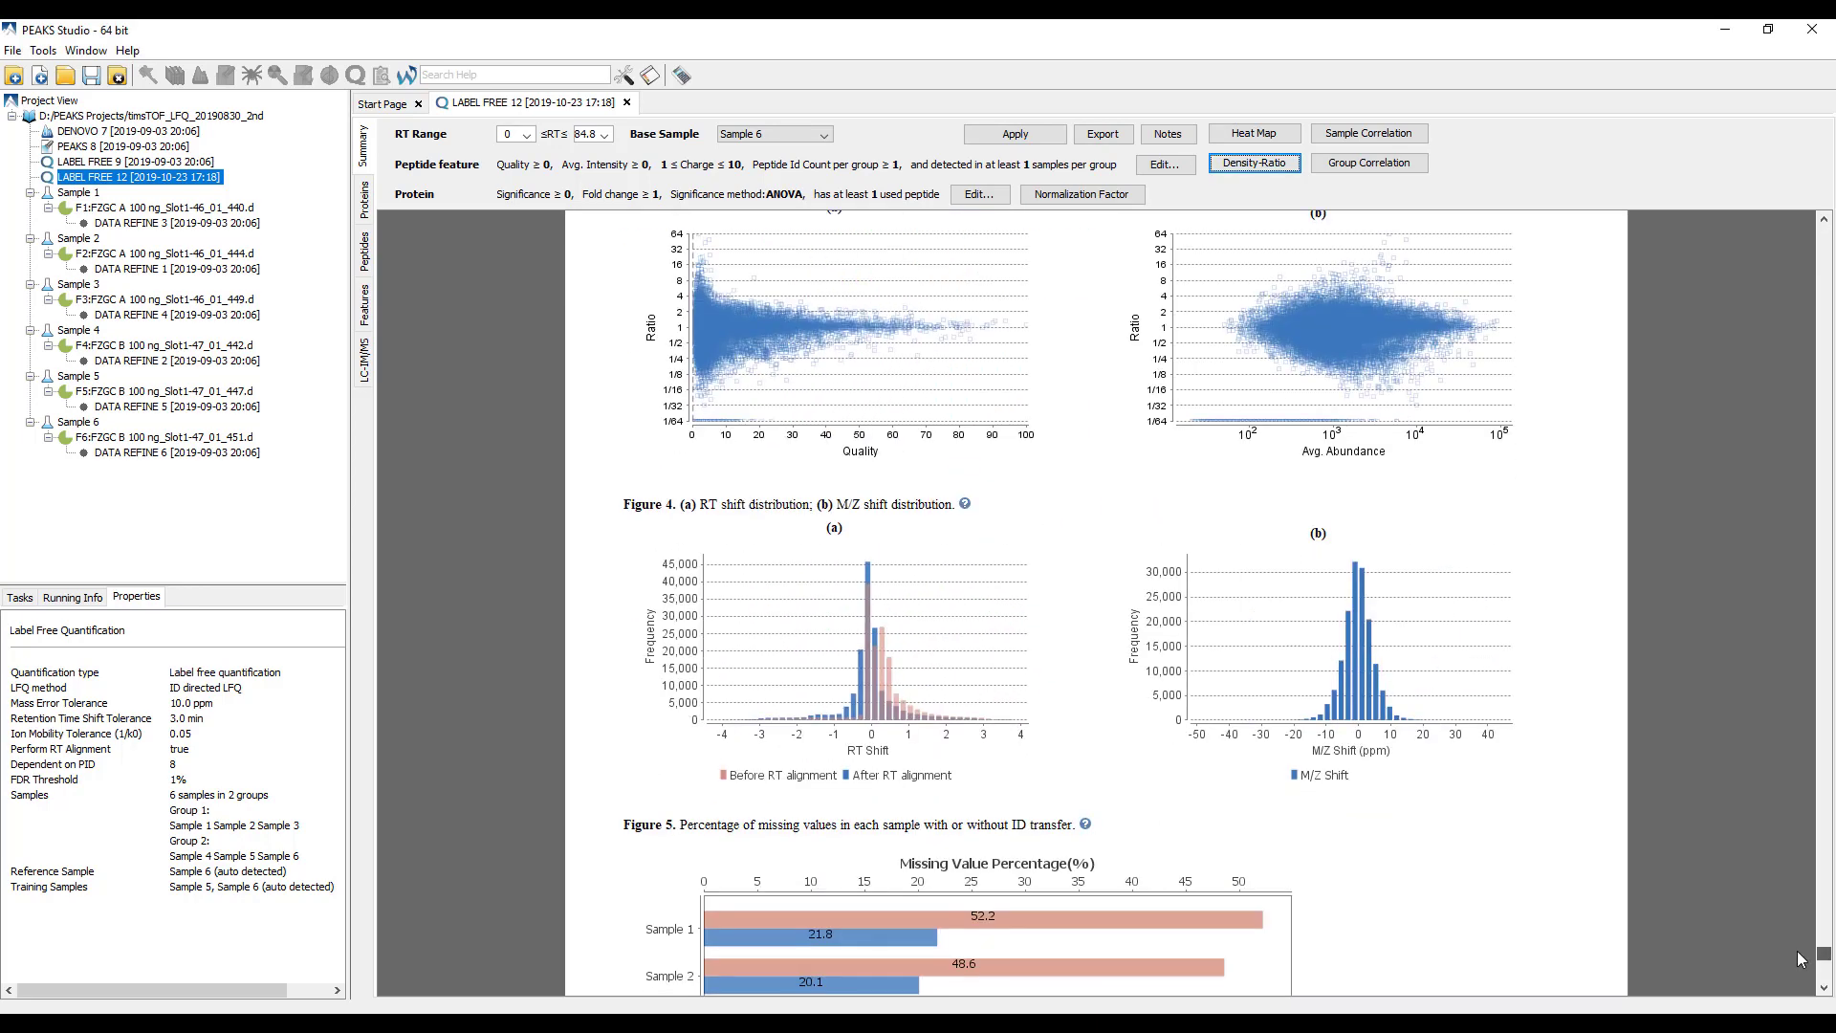
scroll(1796, 960, down, 3)
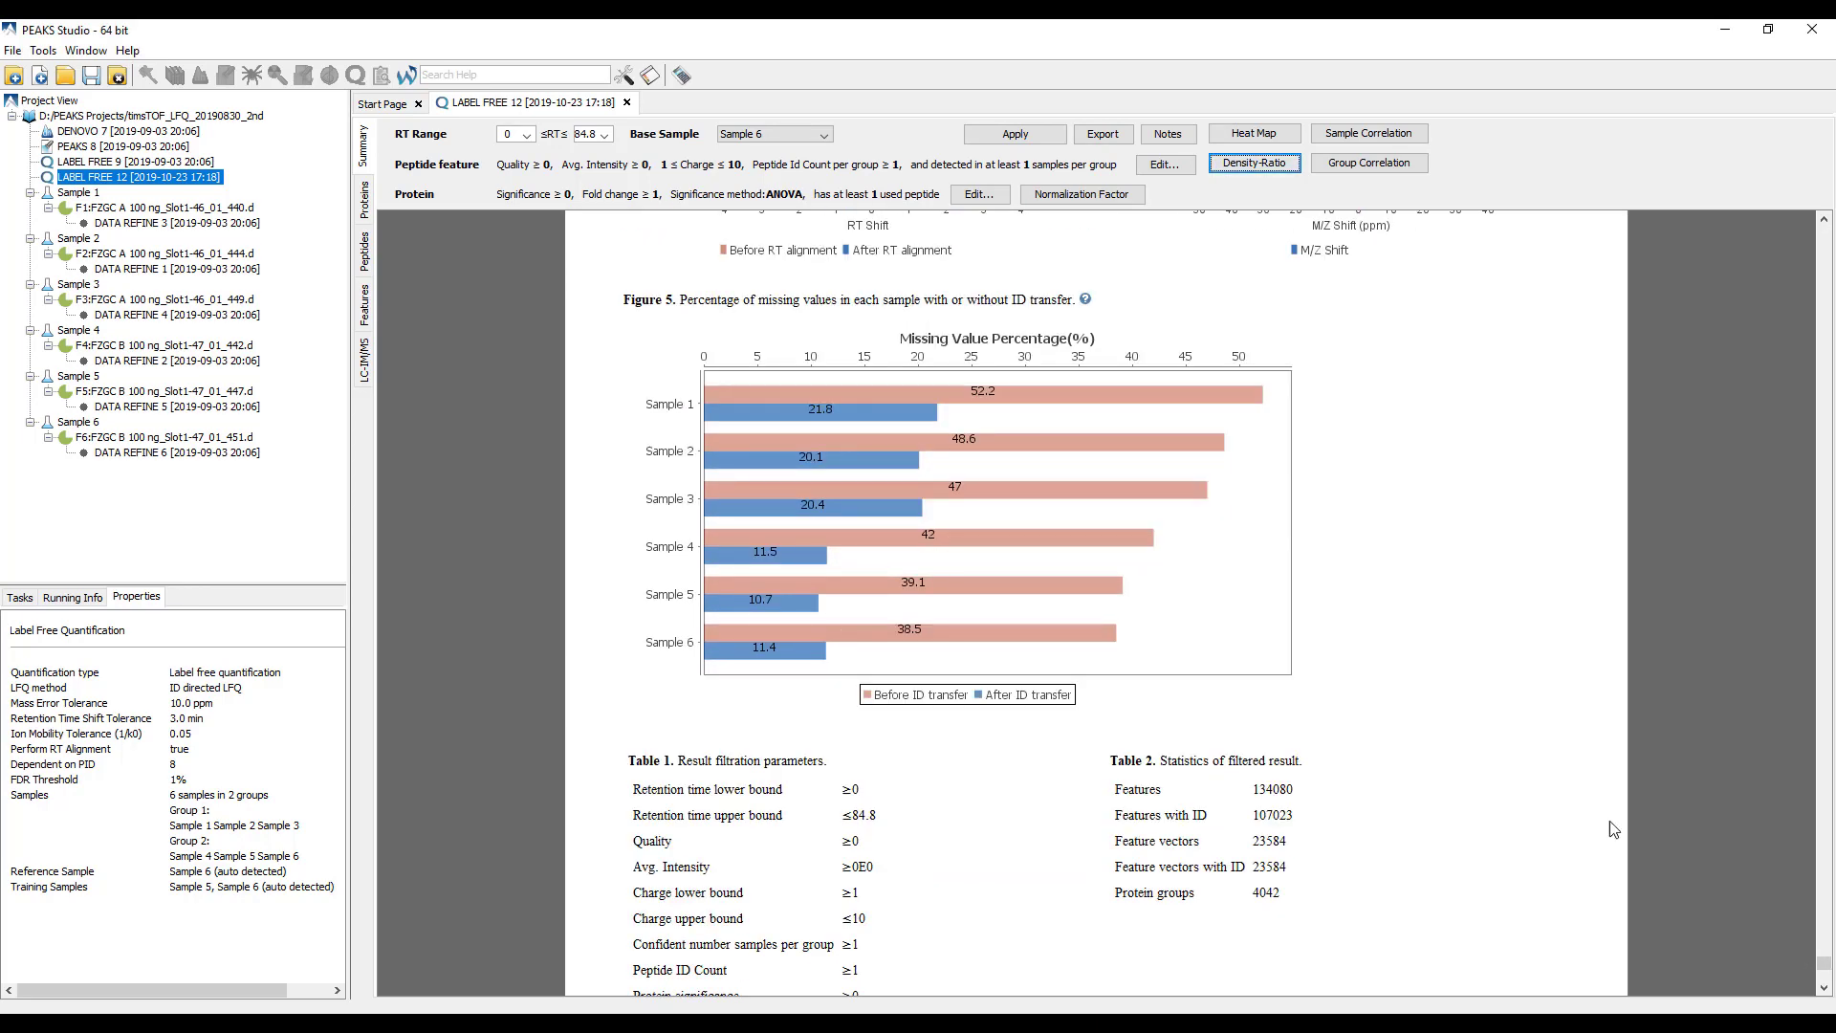